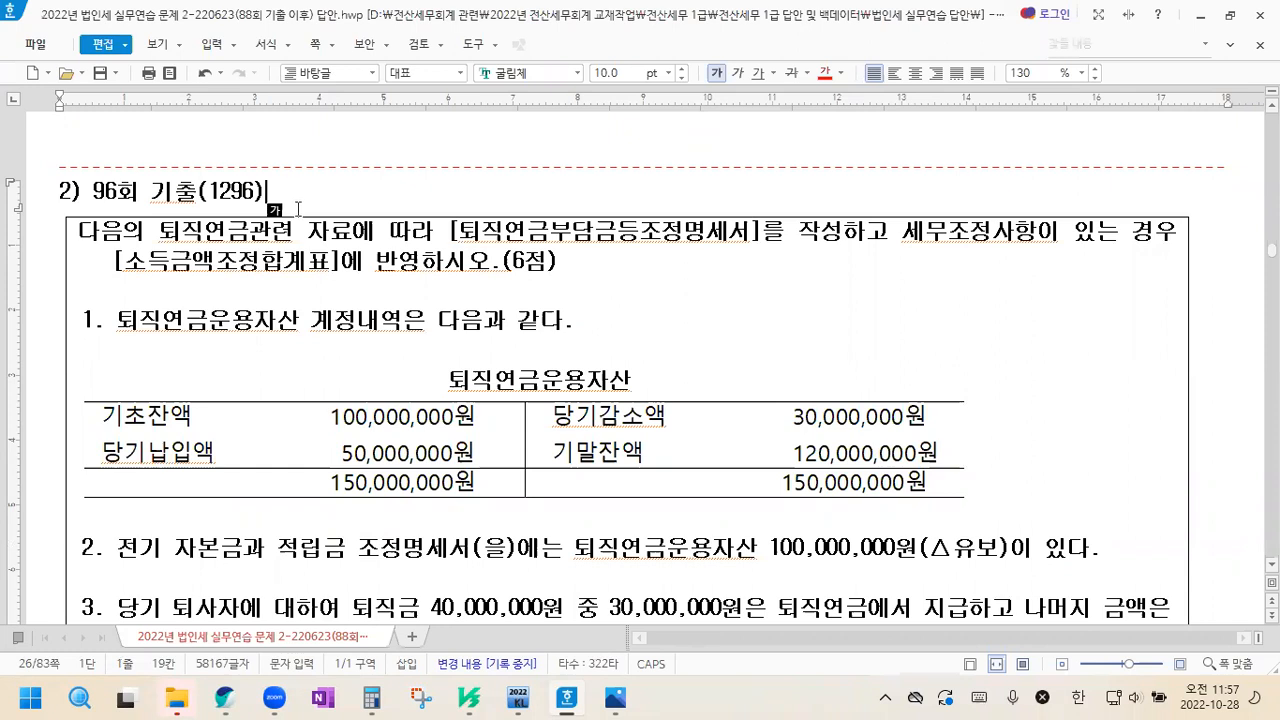
Examine the 96회 기출 problem: the 퇴직연금운용자산 account table and the prior-year △유보 balance in item 2
scroll(298, 200, "down", 1)
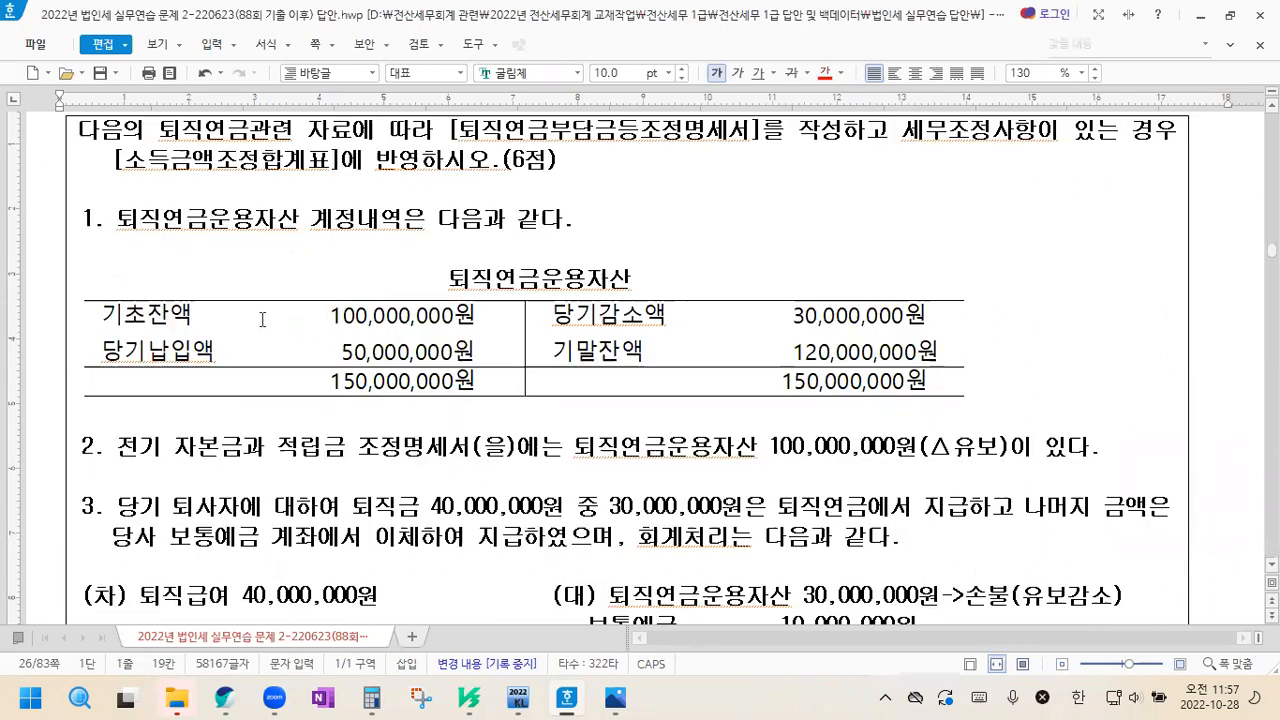
scroll(325, 320, "down", 1)
left_click_drag(307, 218, 478, 218)
left_click(478, 218)
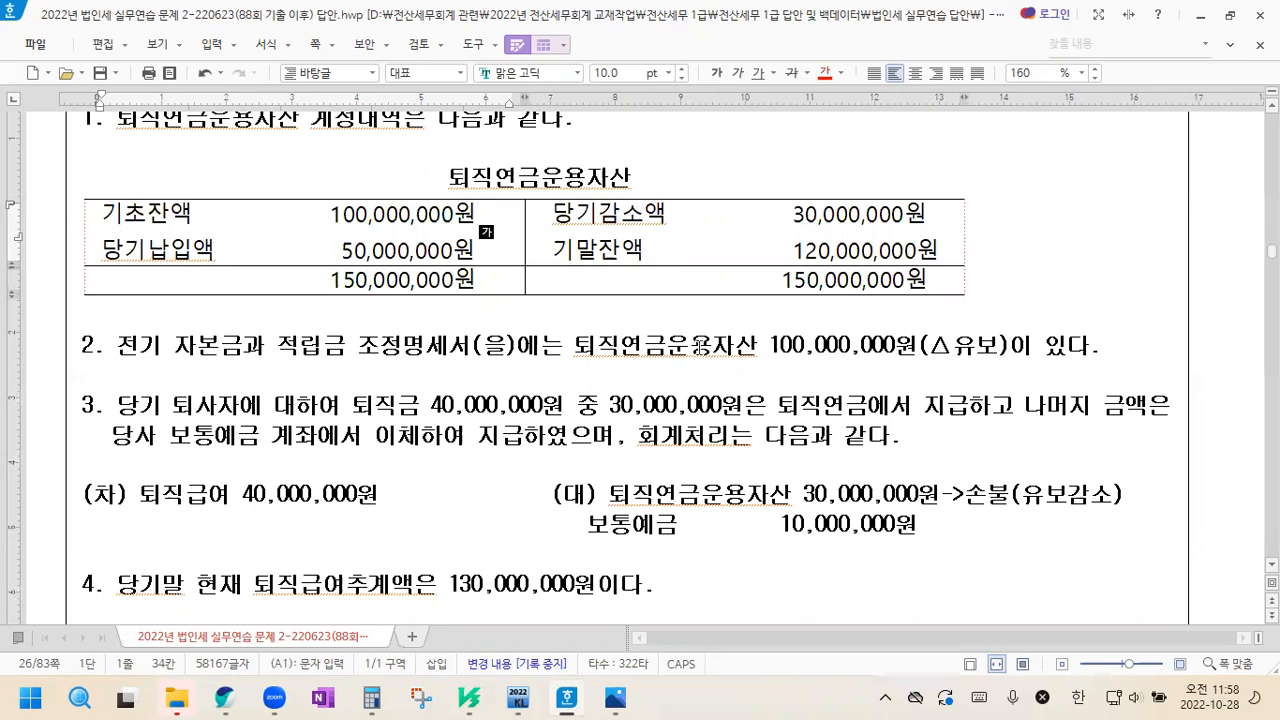
left_click_drag(937, 352, 1000, 350)
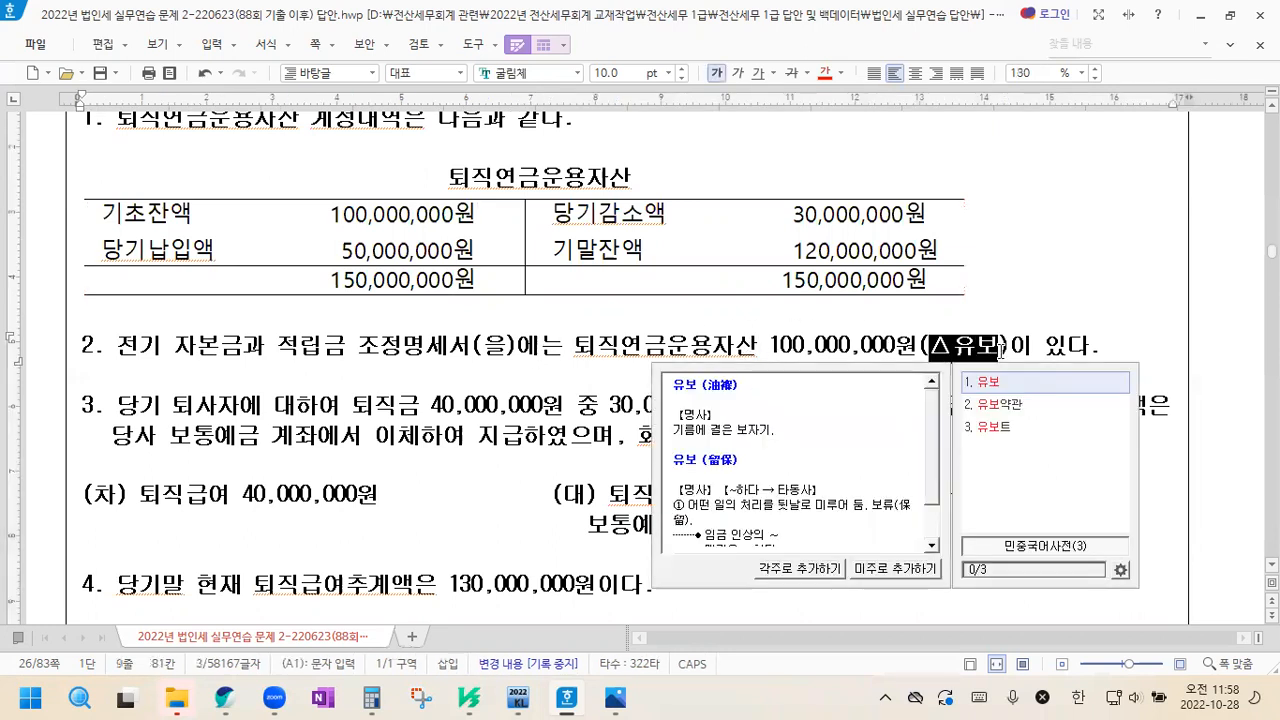
left_click(981, 343)
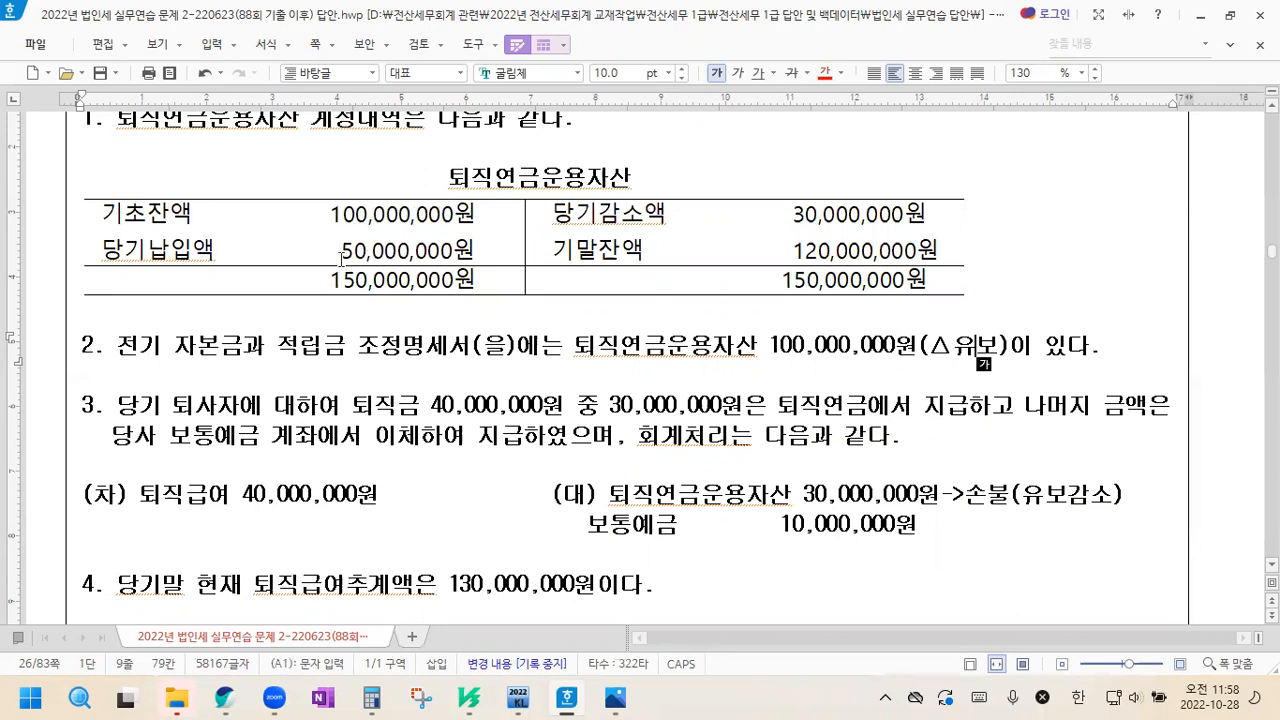
left_click_drag(333, 250, 491, 249)
left_click(491, 249)
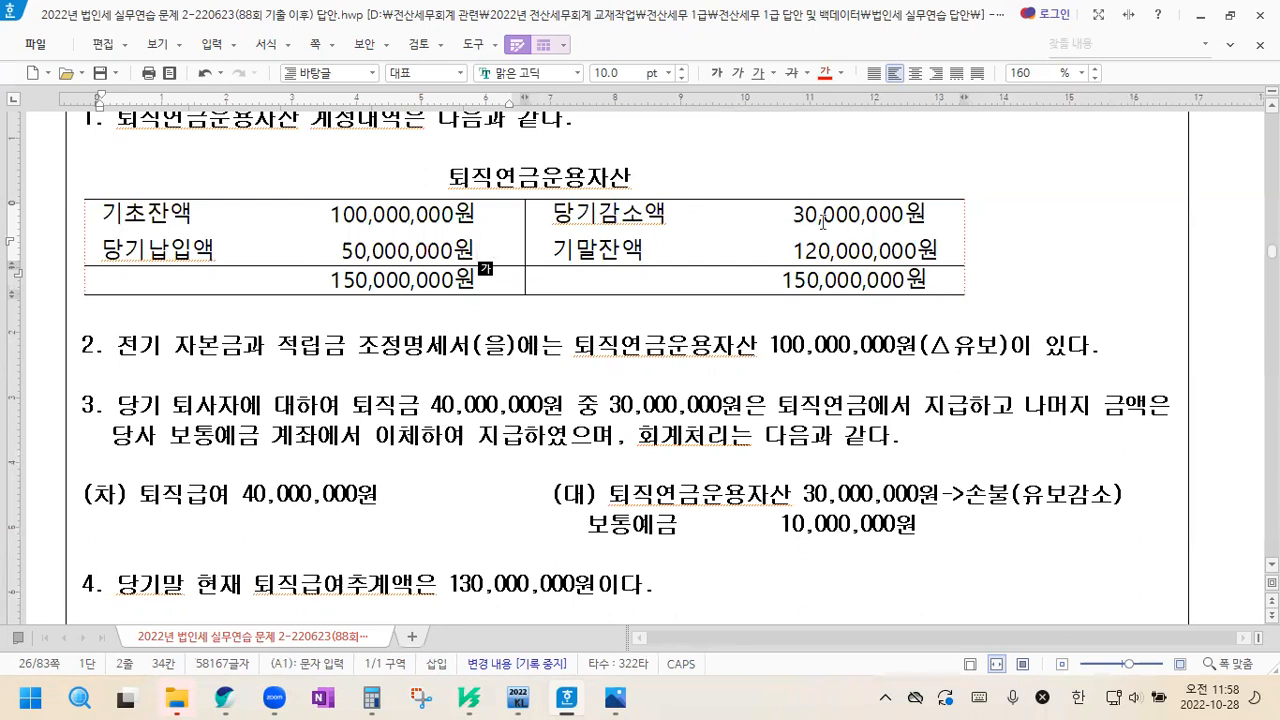
left_click(862, 217)
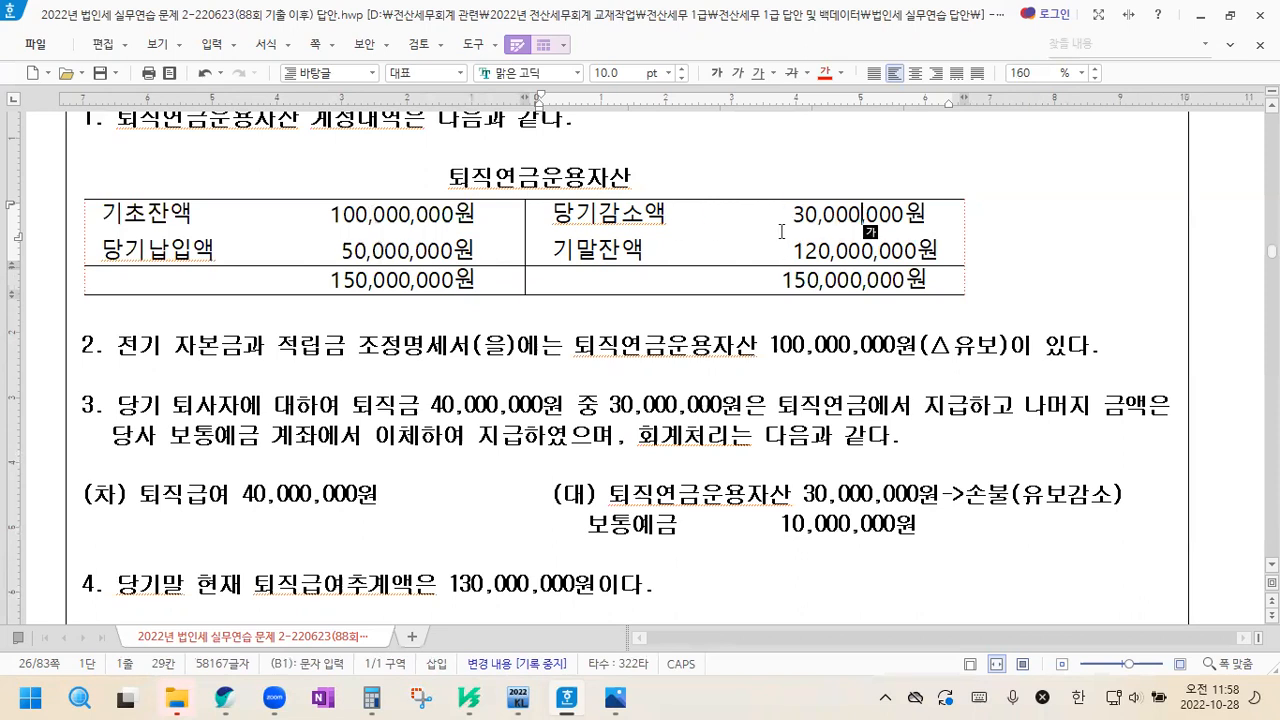
Switch to KcLep, open the 퇴직연금부담금등조정명세서 form and bring up its 조정 등록 dialog
left_click(519, 697)
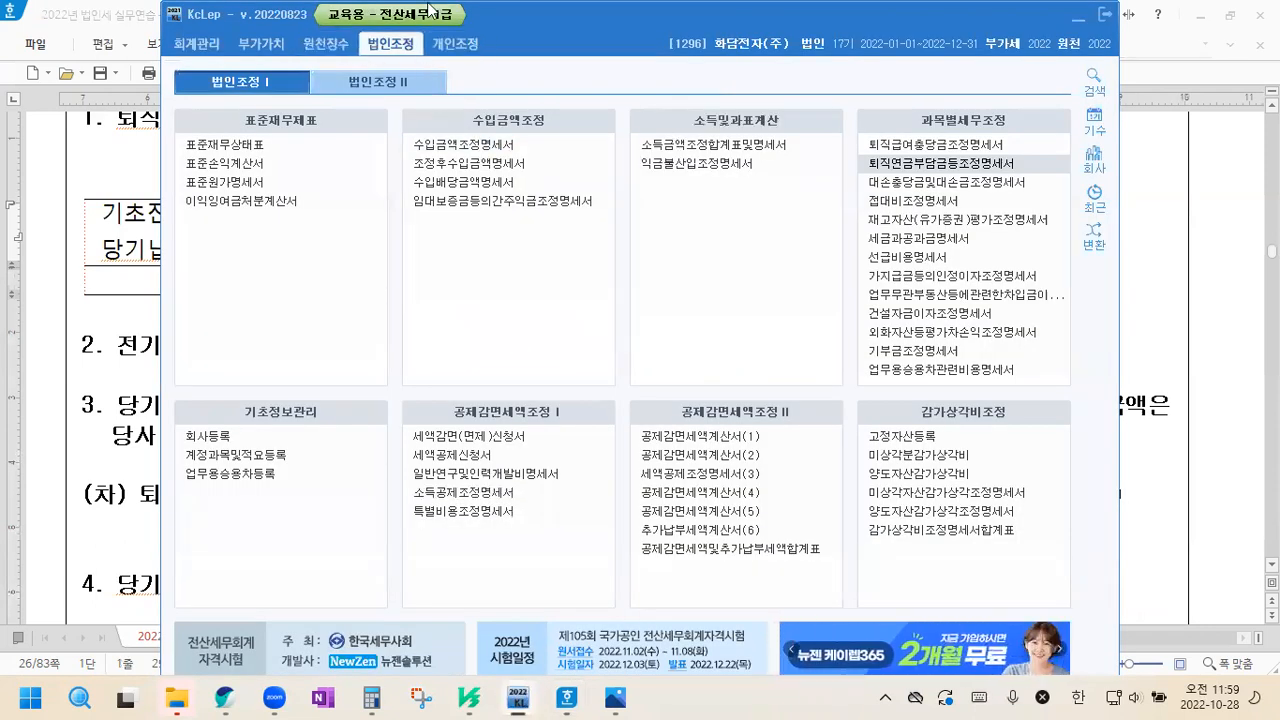
left_click(967, 165)
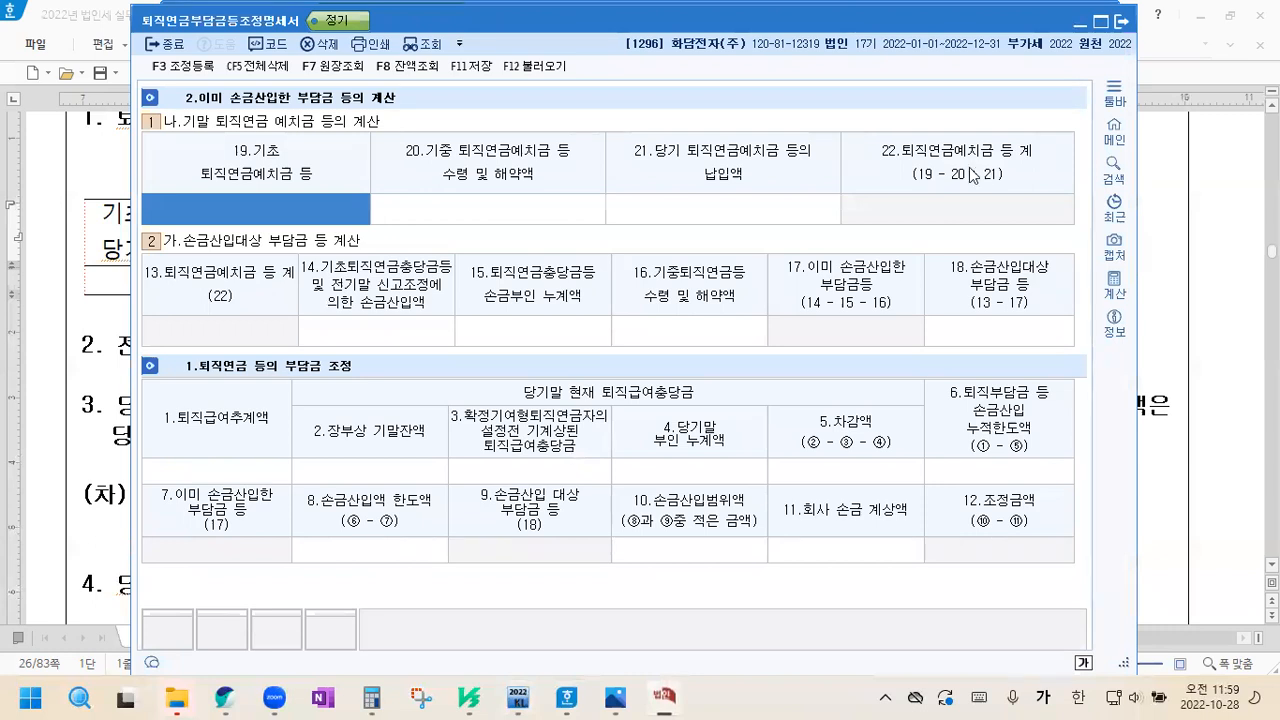
left_click(180, 70)
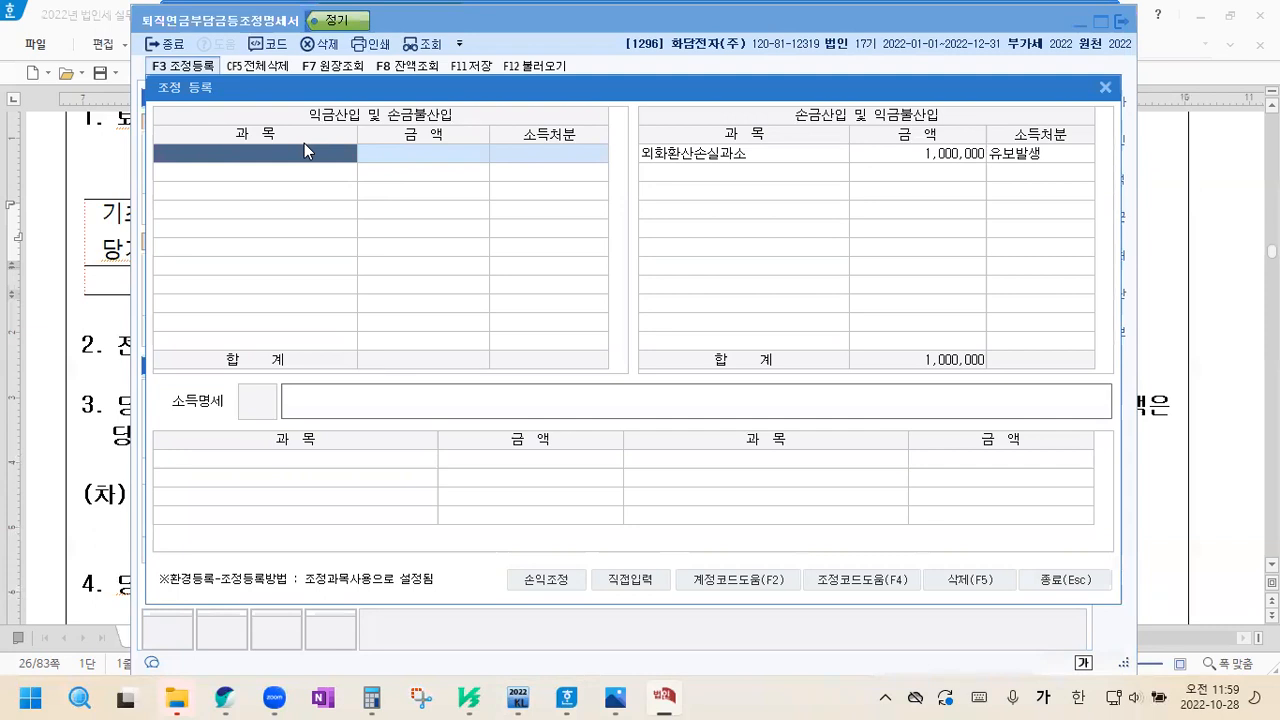
Register 퇴직연금등지급 of 30,000,000 with 유보감소 under 익금산입 및 손금불산입, and close the adjustment dialog
type("퇴직ㅇ")
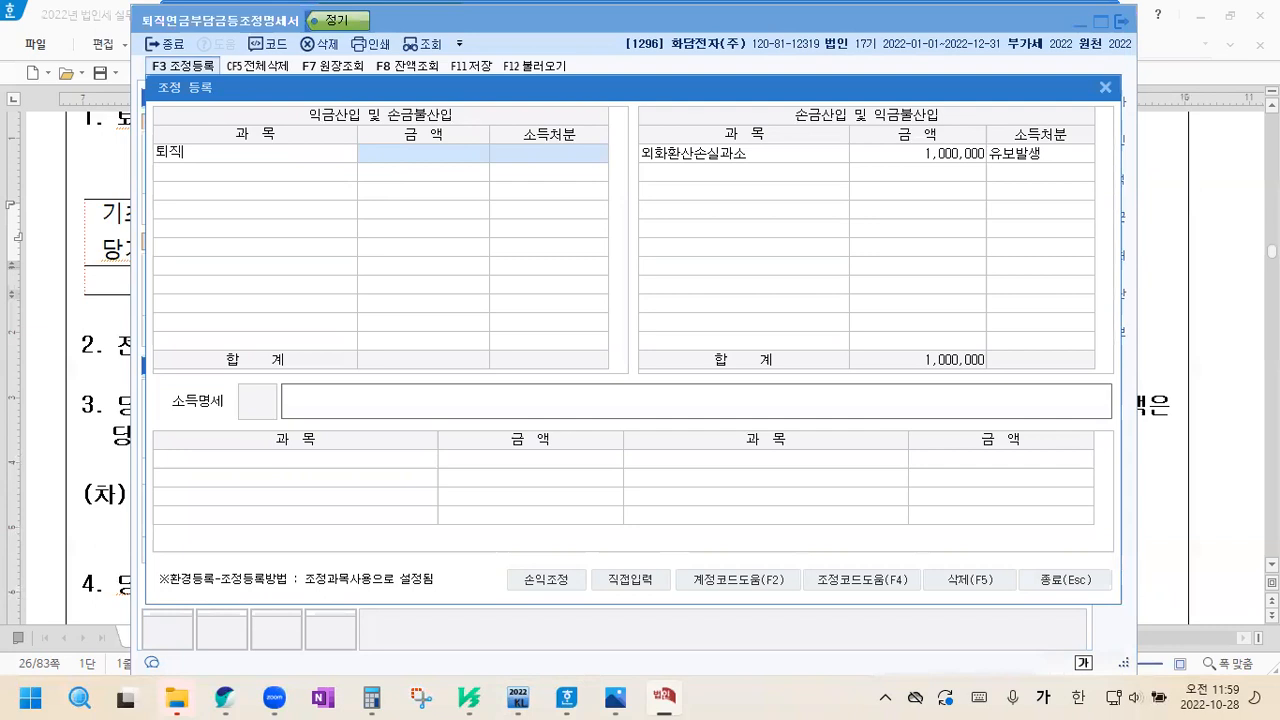
key("Return")
key("Down")
key("Return")
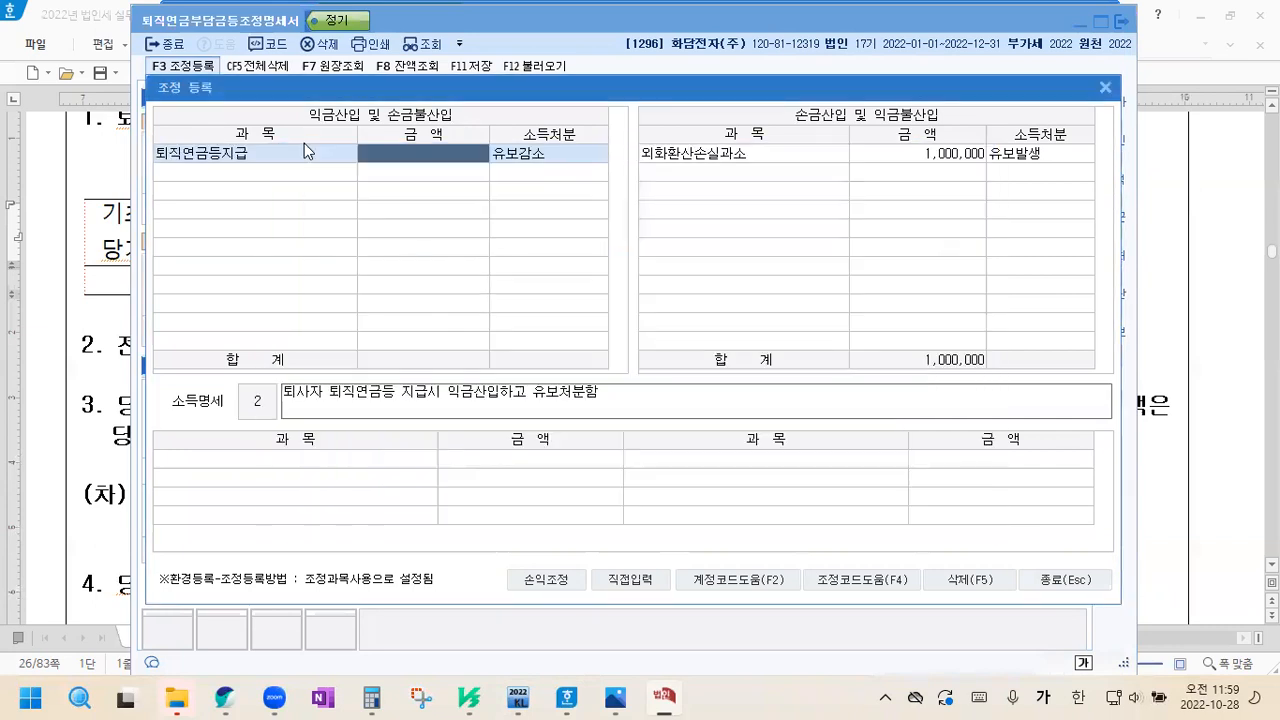
type("30000000")
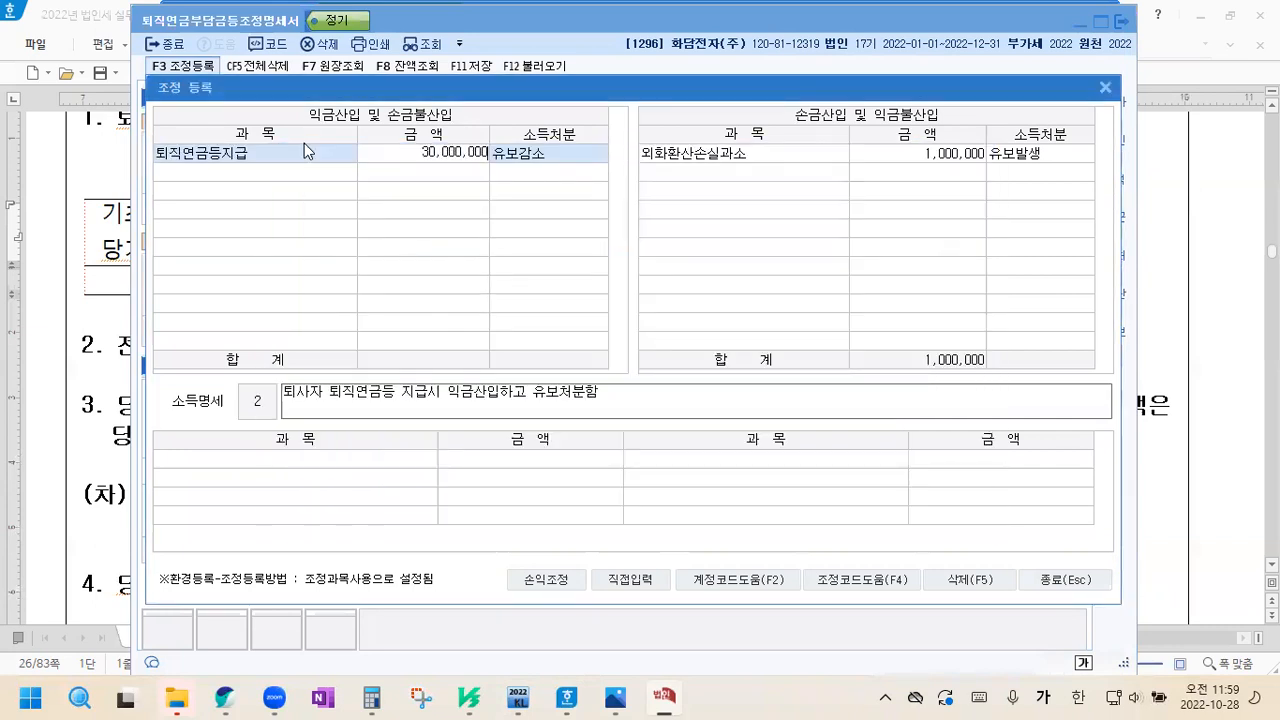
key("Return")
key("Return")
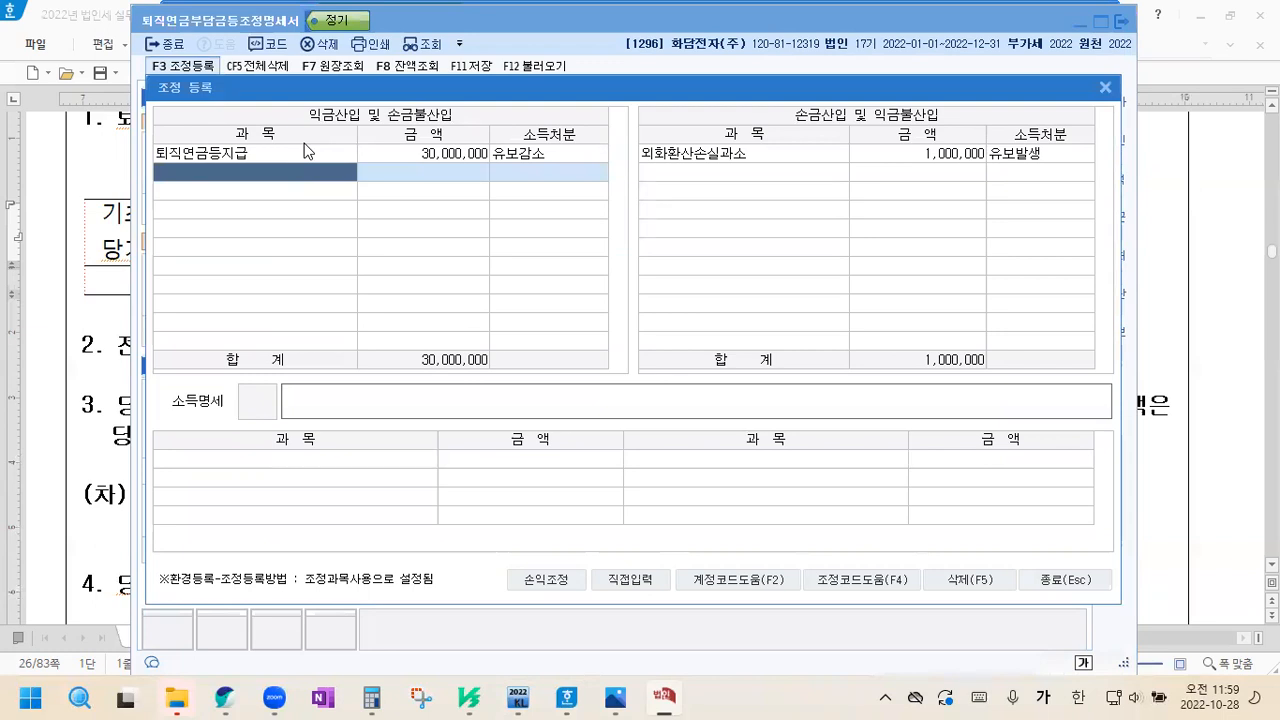
left_click(1062, 580)
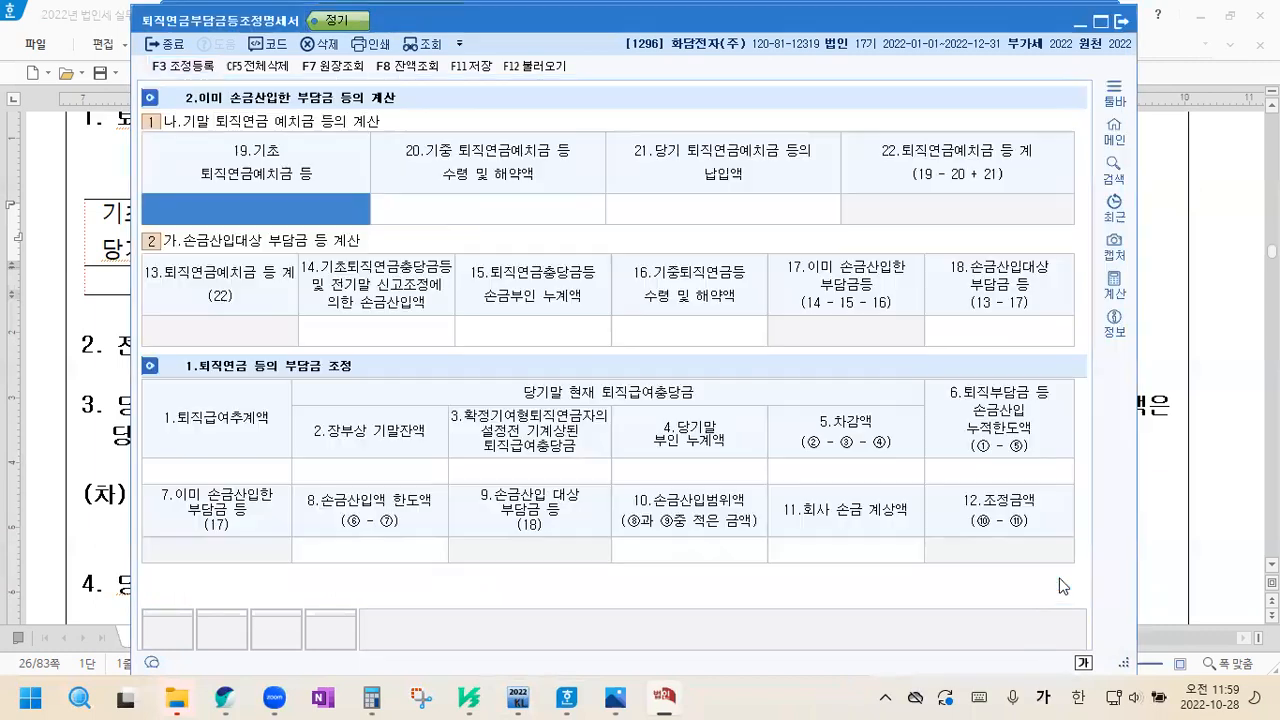
Return to the problem document and indent the 보통예금 credit line in item 3 to align with 퇴직연금운용자산
left_click(1165, 284)
scroll(341, 380, "down", 2)
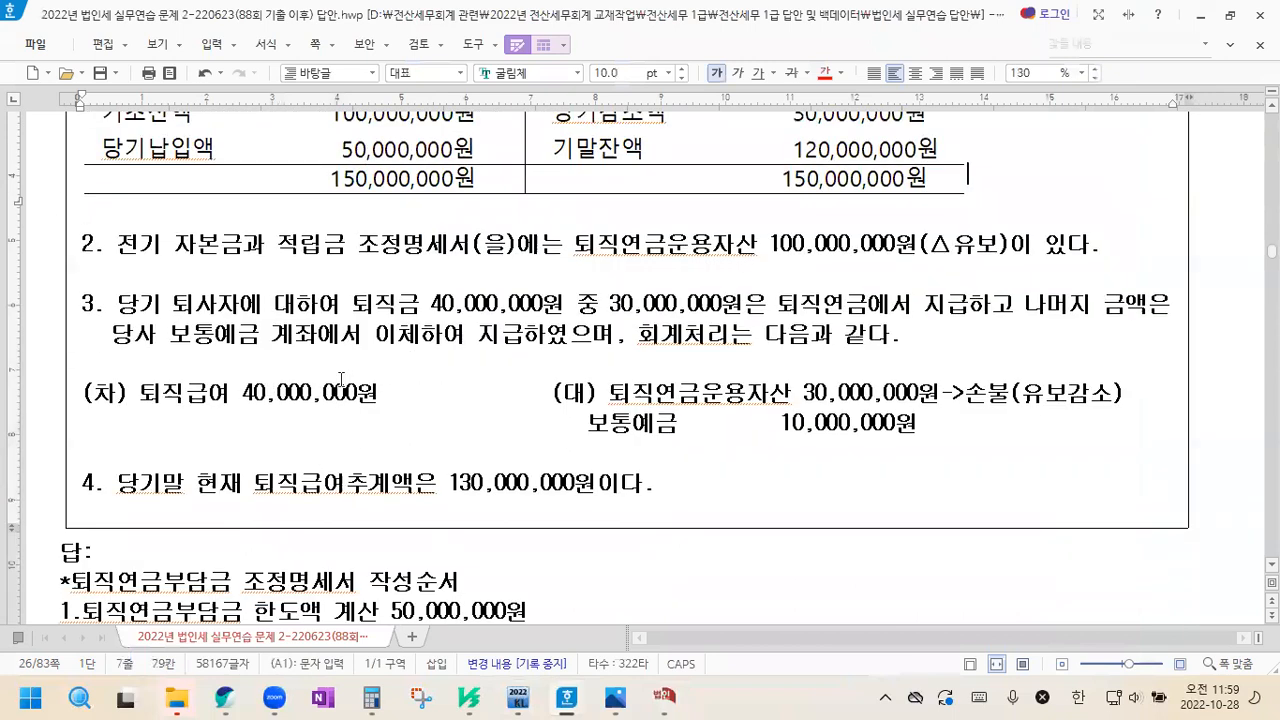
scroll(341, 380, "down", 2)
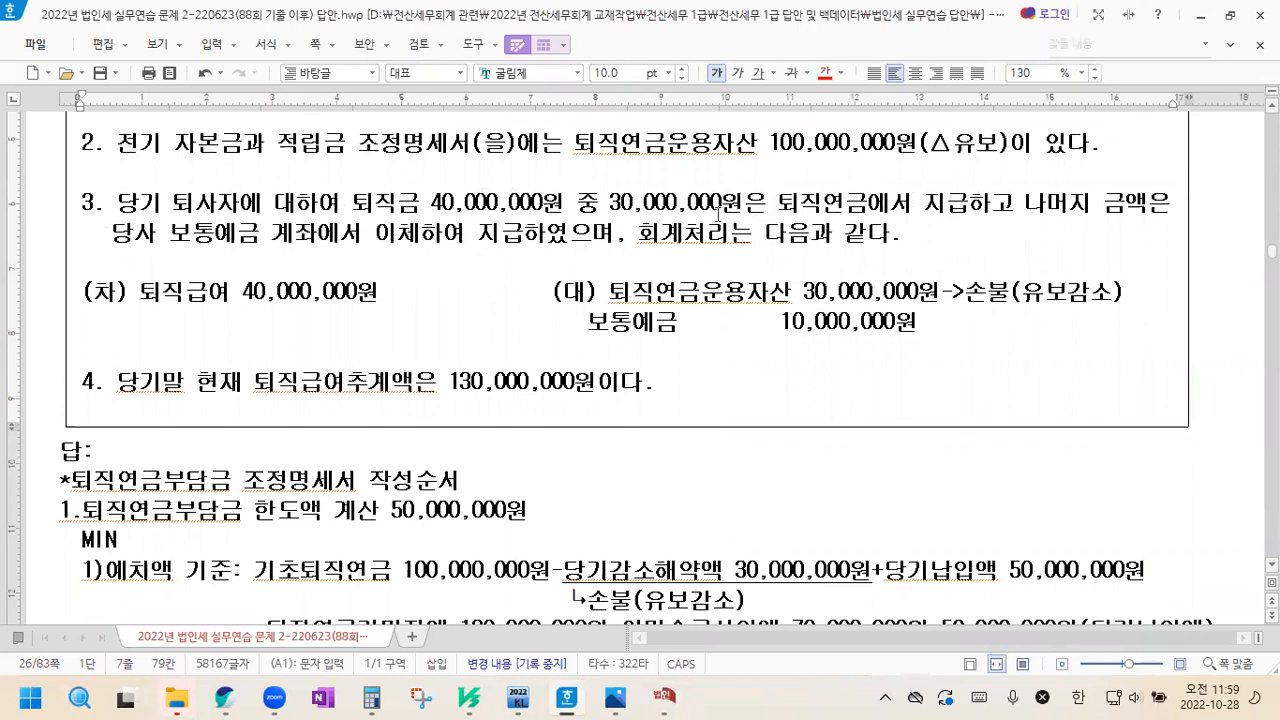
left_click(577, 331)
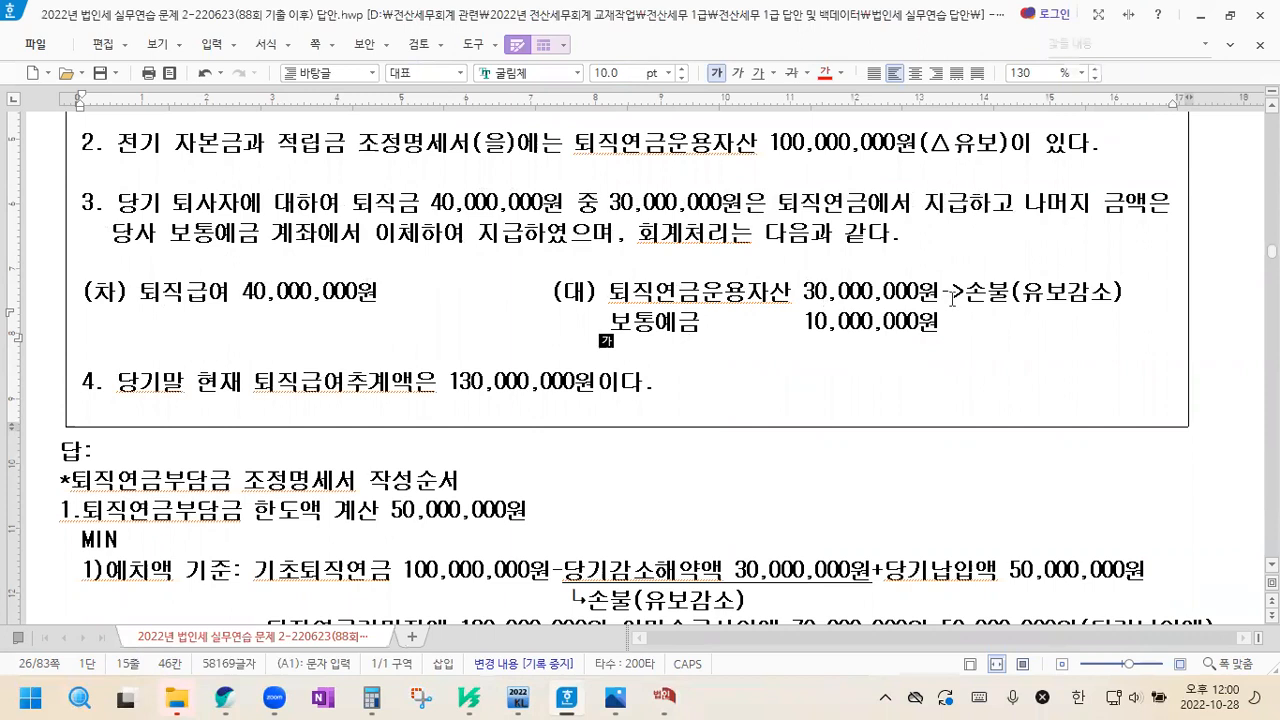
Review the 손불(유보감소) note in item 3, the year-end 퇴직급여추계액 in item 4 and the account table
left_click_drag(968, 293, 1090, 293)
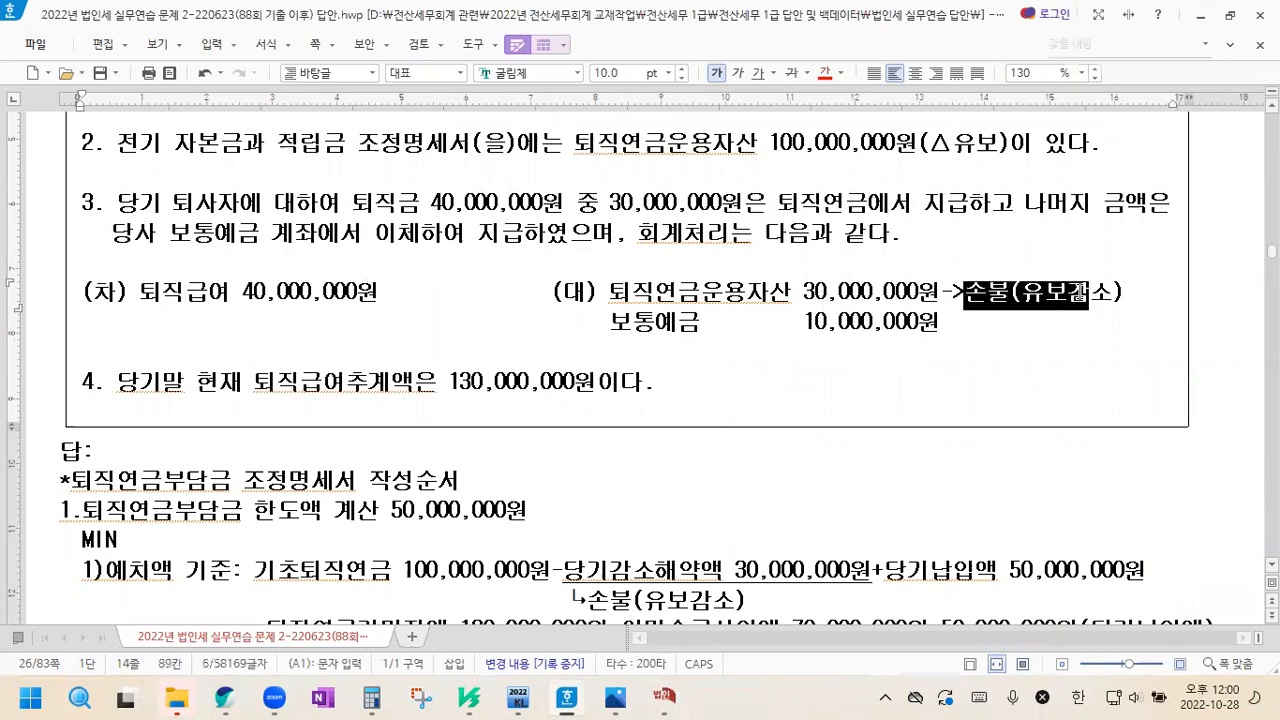
left_click(1086, 292)
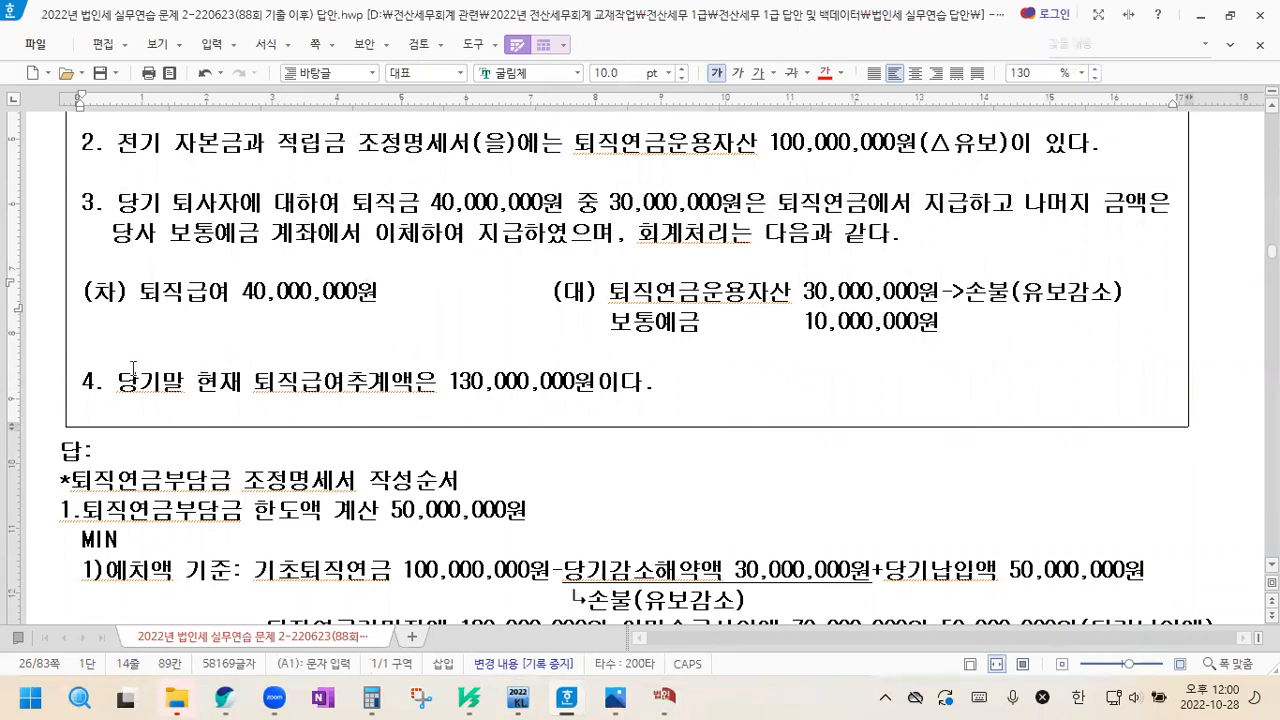
left_click_drag(116, 383, 300, 383)
left_click_drag(384, 383, 622, 386)
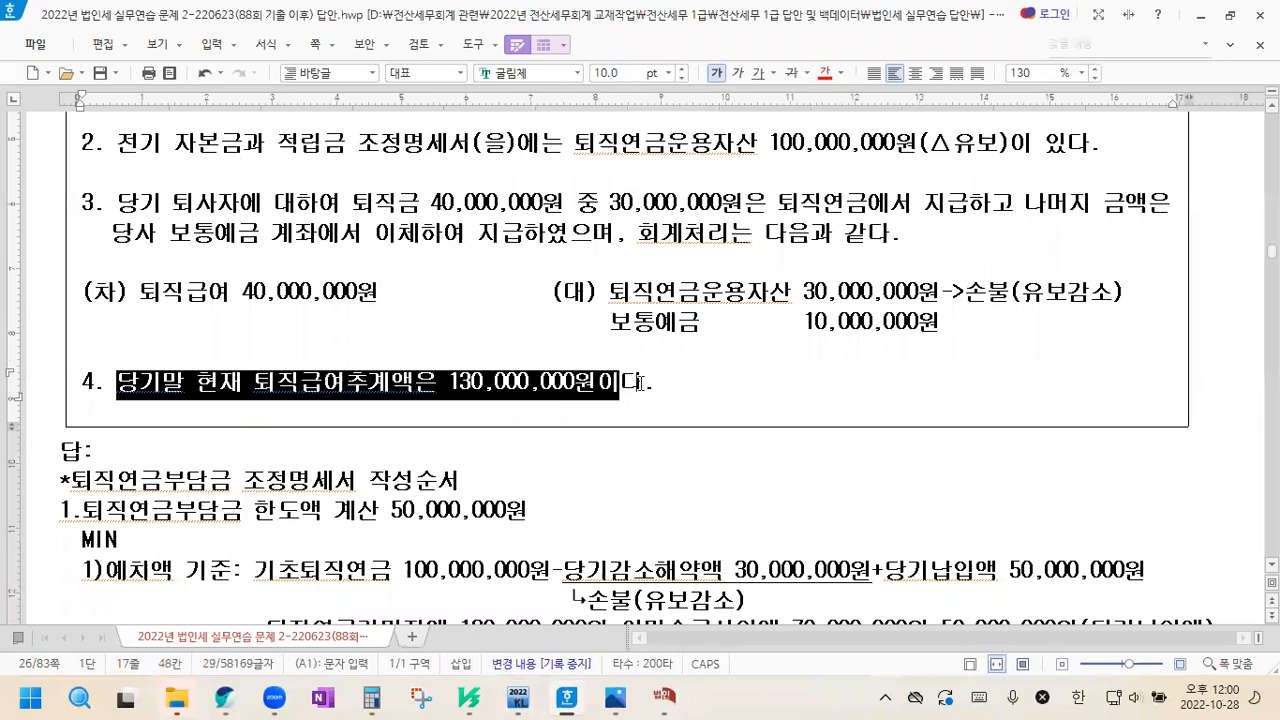
left_click(648, 380)
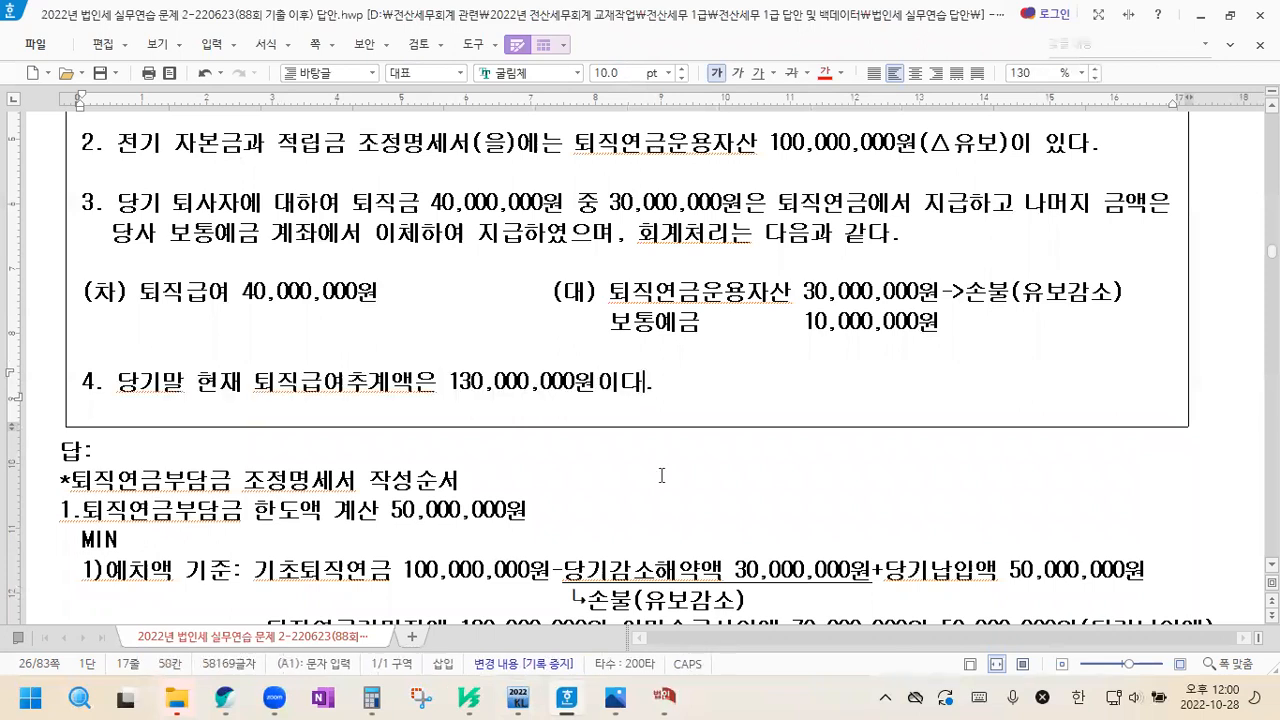
left_click(668, 697)
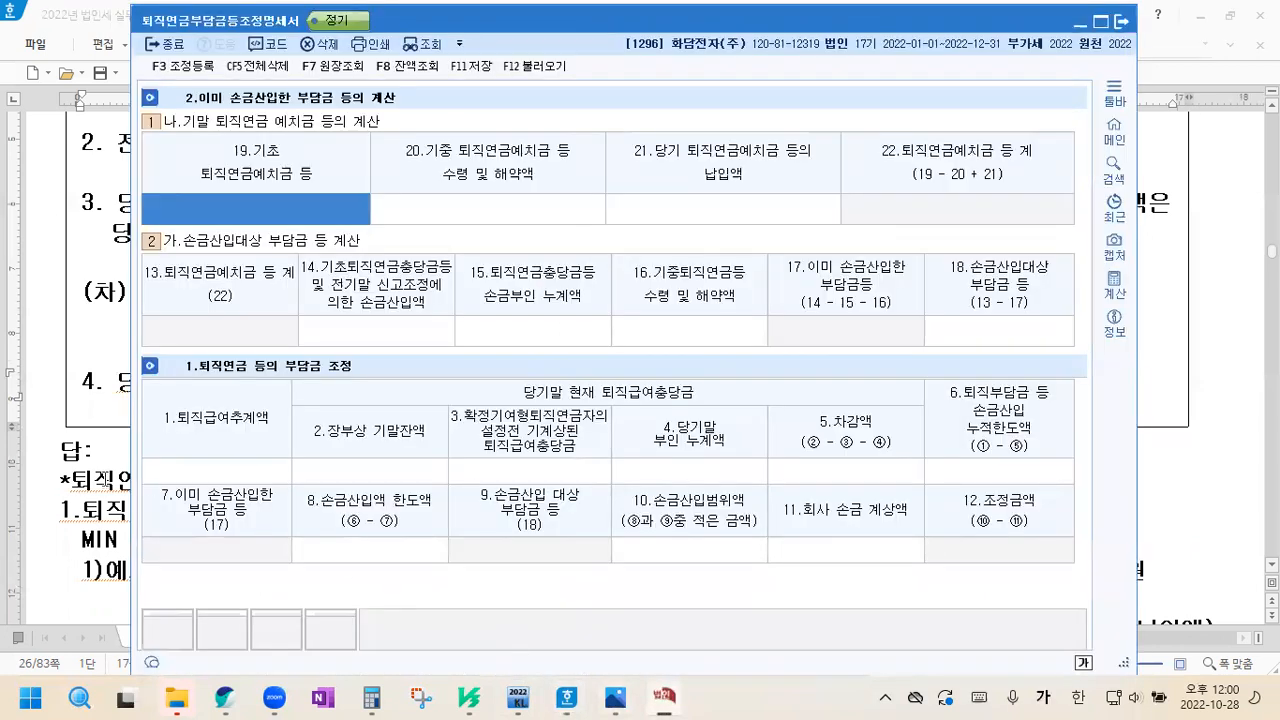
left_click(104, 480)
scroll(232, 418, "up", 3)
scroll(236, 417, "down", 1)
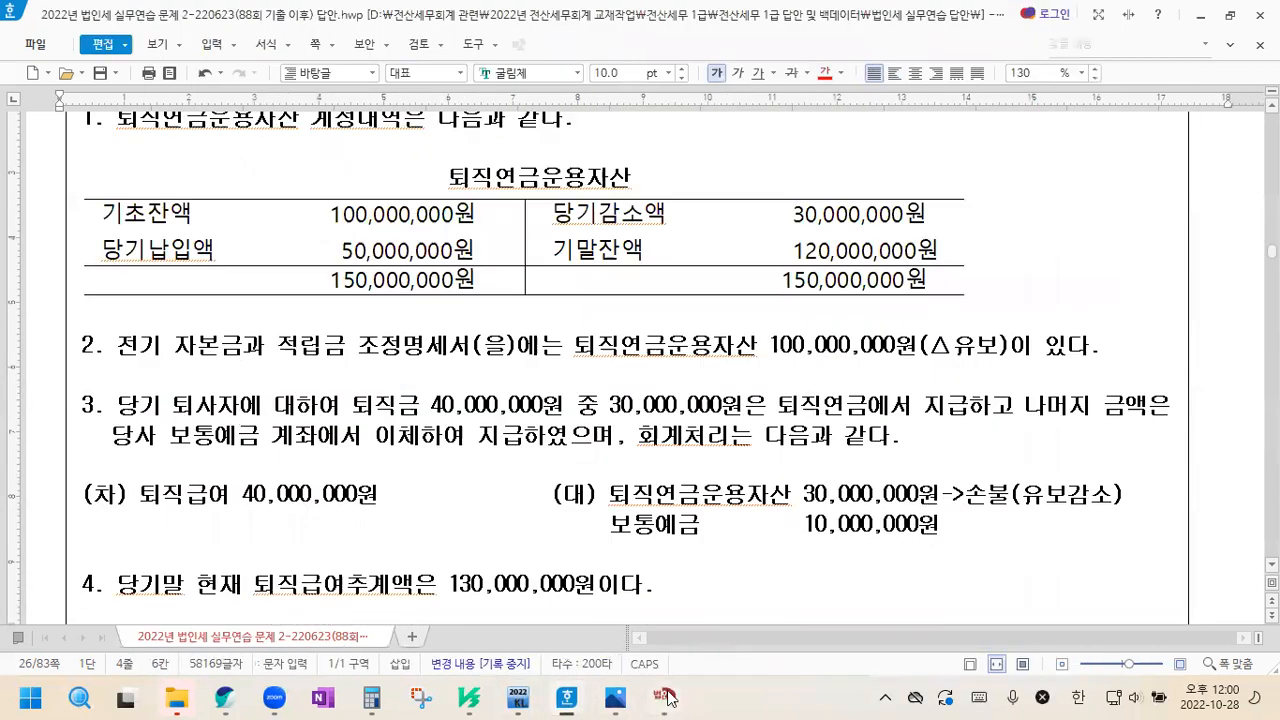
In the KcLep form, enter 100,000,000 as 19.기초 퇴직연금예치금 and 30,000,000 as 20.기중 수령 및 해약액
left_click(685, 698)
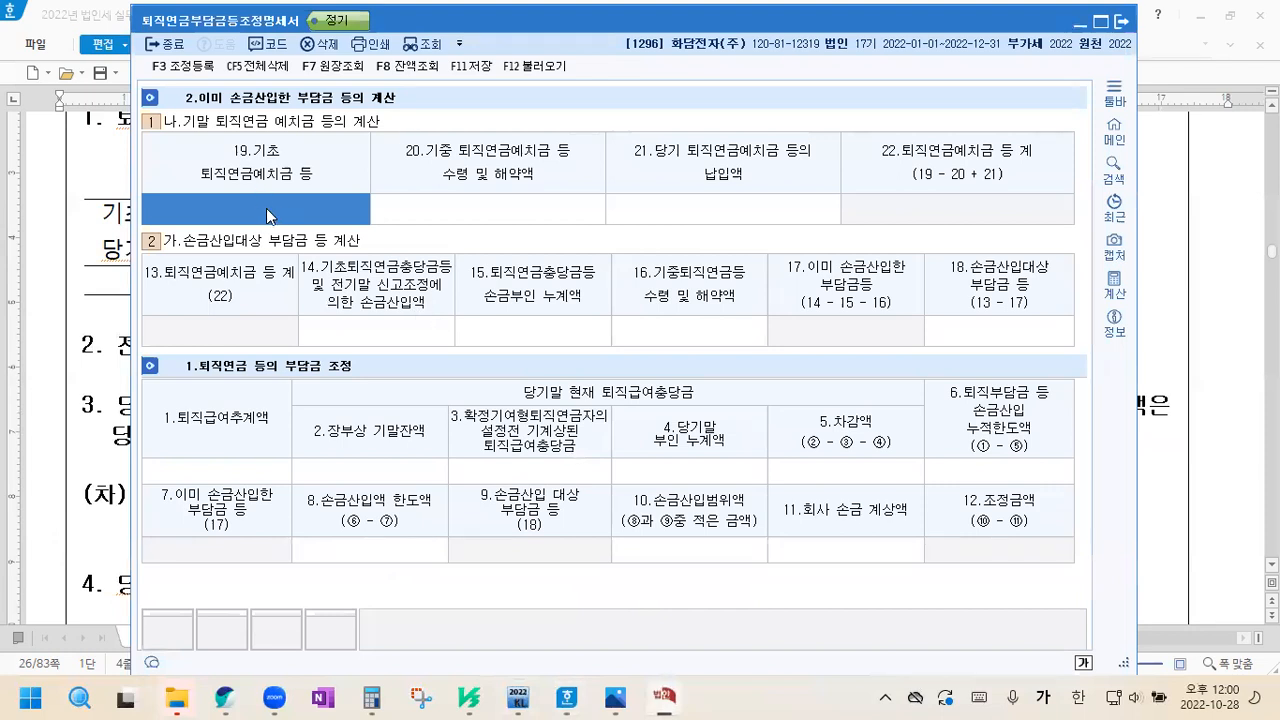
type("100000000")
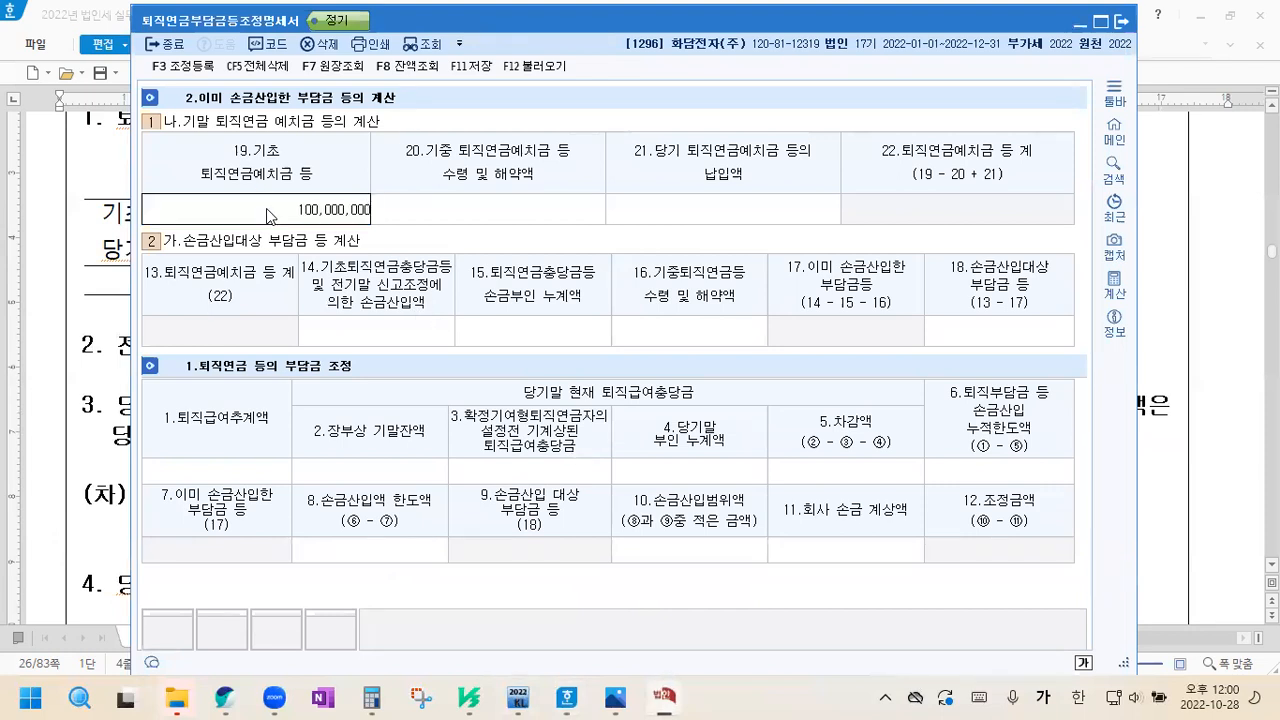
key("Return")
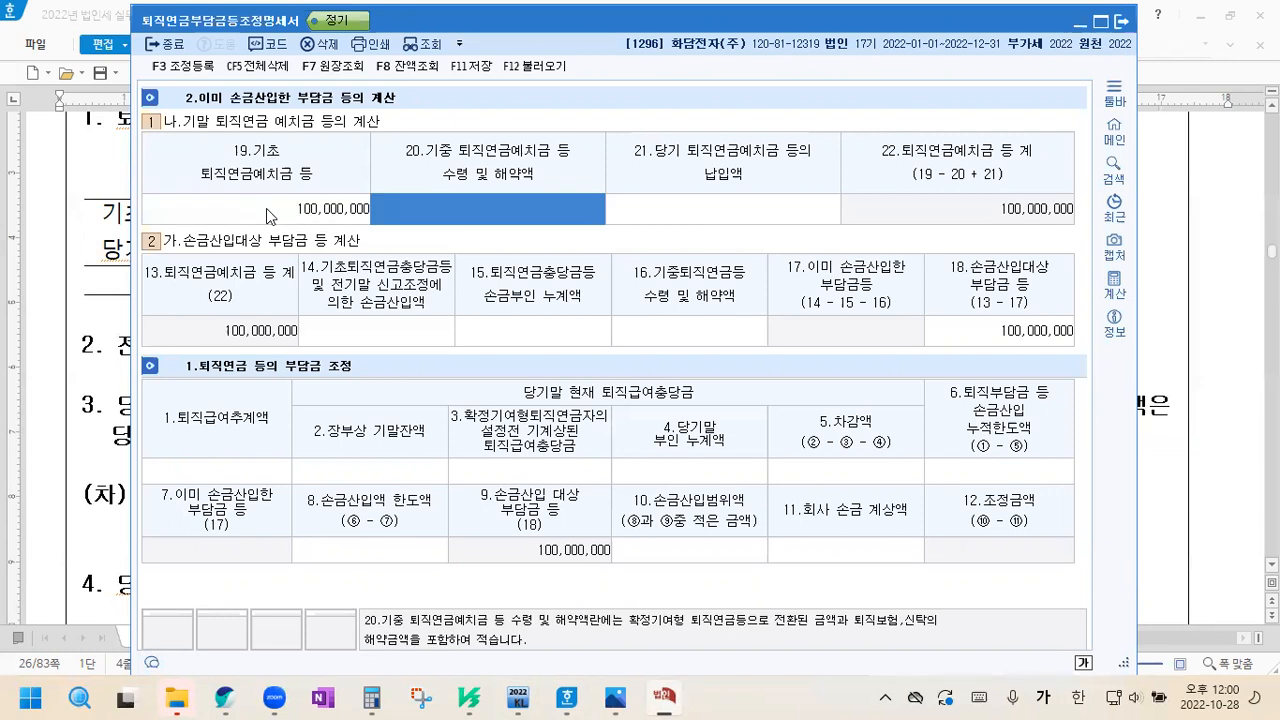
type("30000000")
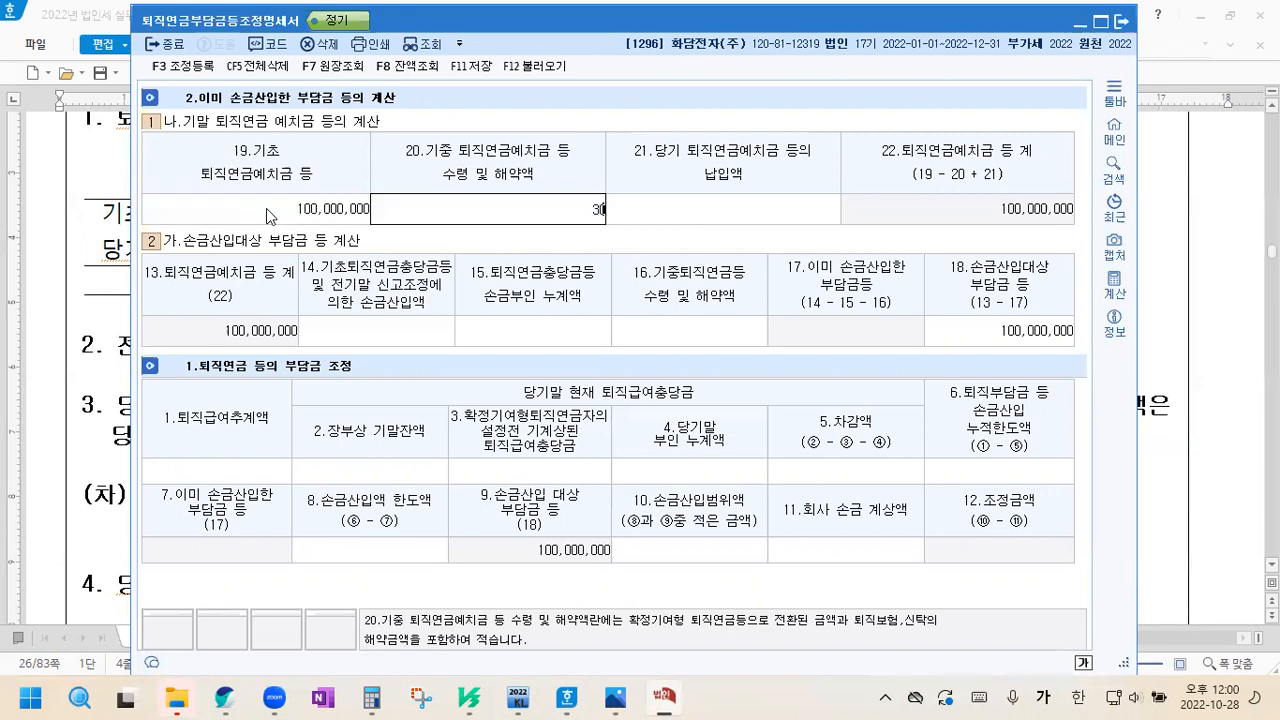
key("Return")
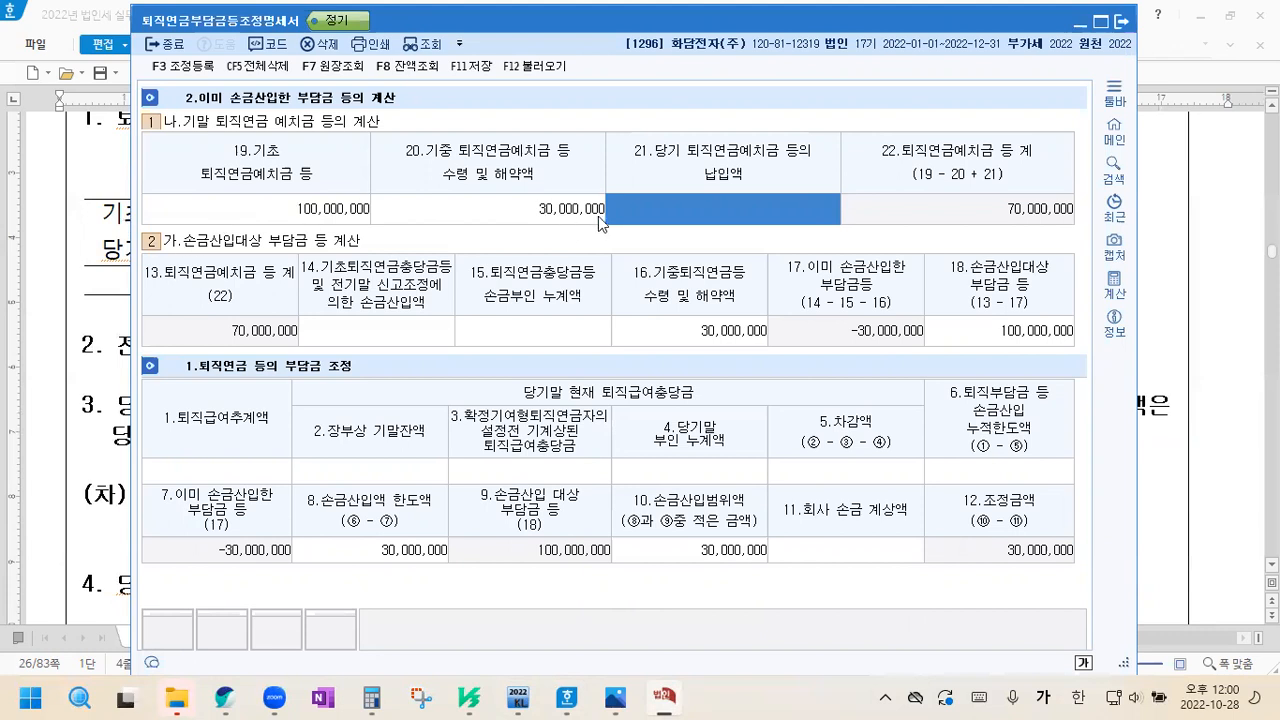
Check the registered adjustments, close their list and enter 50,000,000 as 21.당기 퇴직연금예치금 등의 납입액
left_click(200, 67)
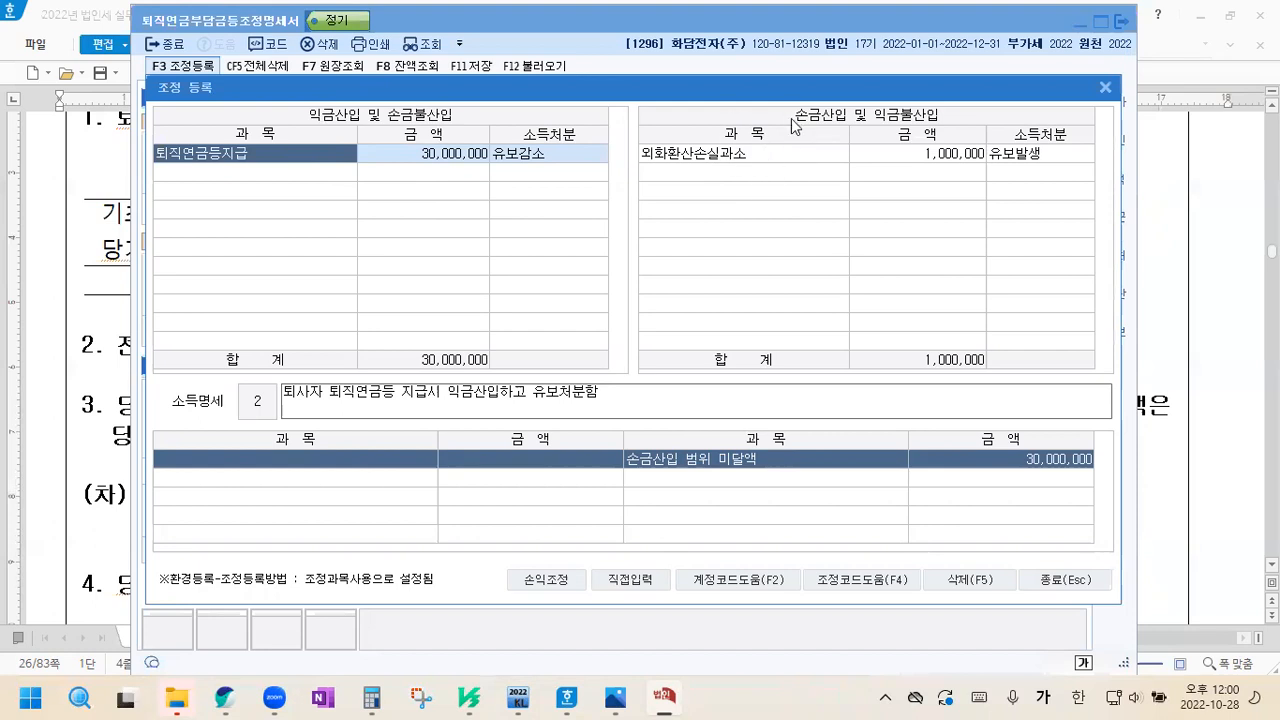
left_click(1105, 87)
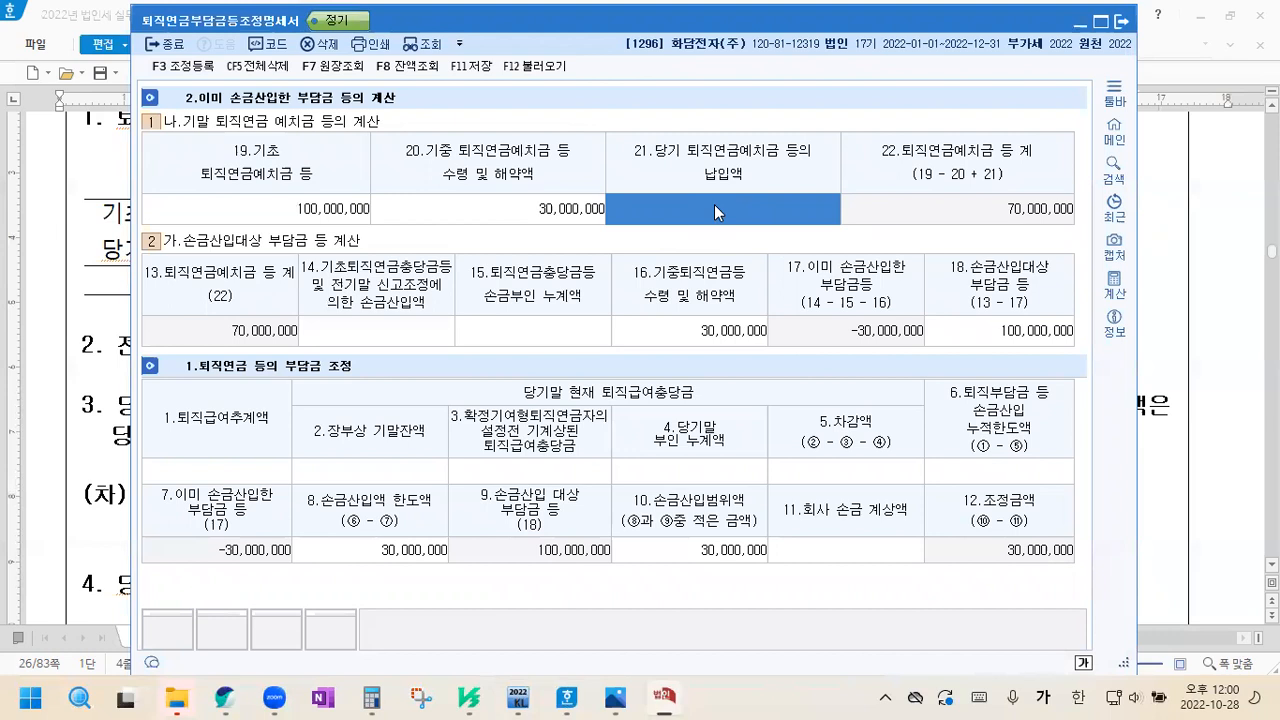
type("50000000")
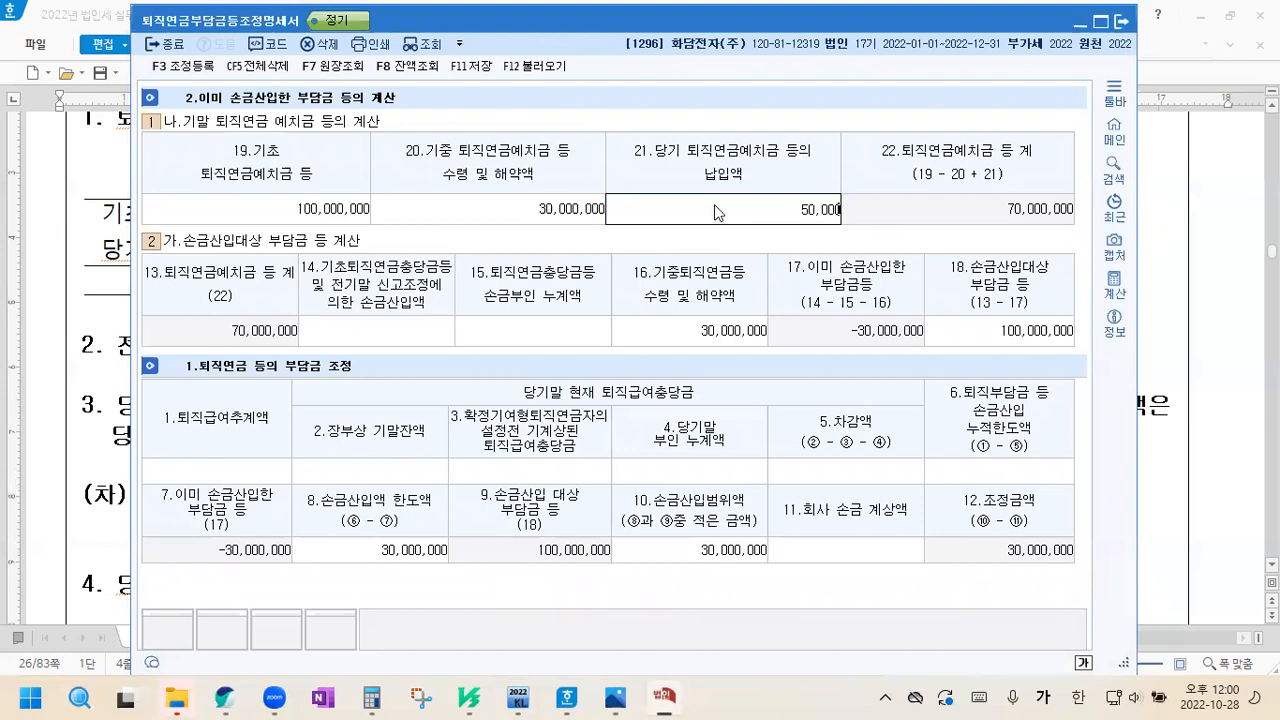
key("Return")
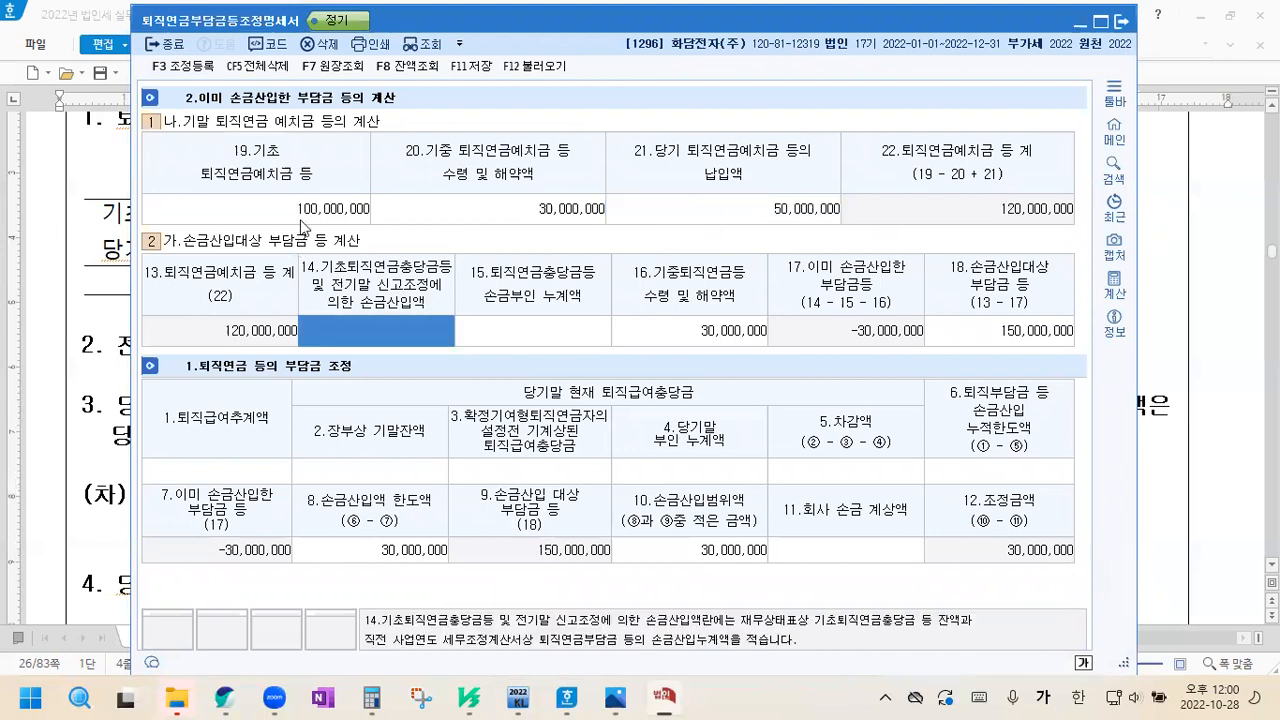
Enter 100,000,000 as 14.기초퇴직연금충당금등 및 전기말 신고조정에 의한 손금산입액 and compare it with 16.기중퇴직연금등 수령 및 해약액
left_click(303, 216)
left_click(516, 218)
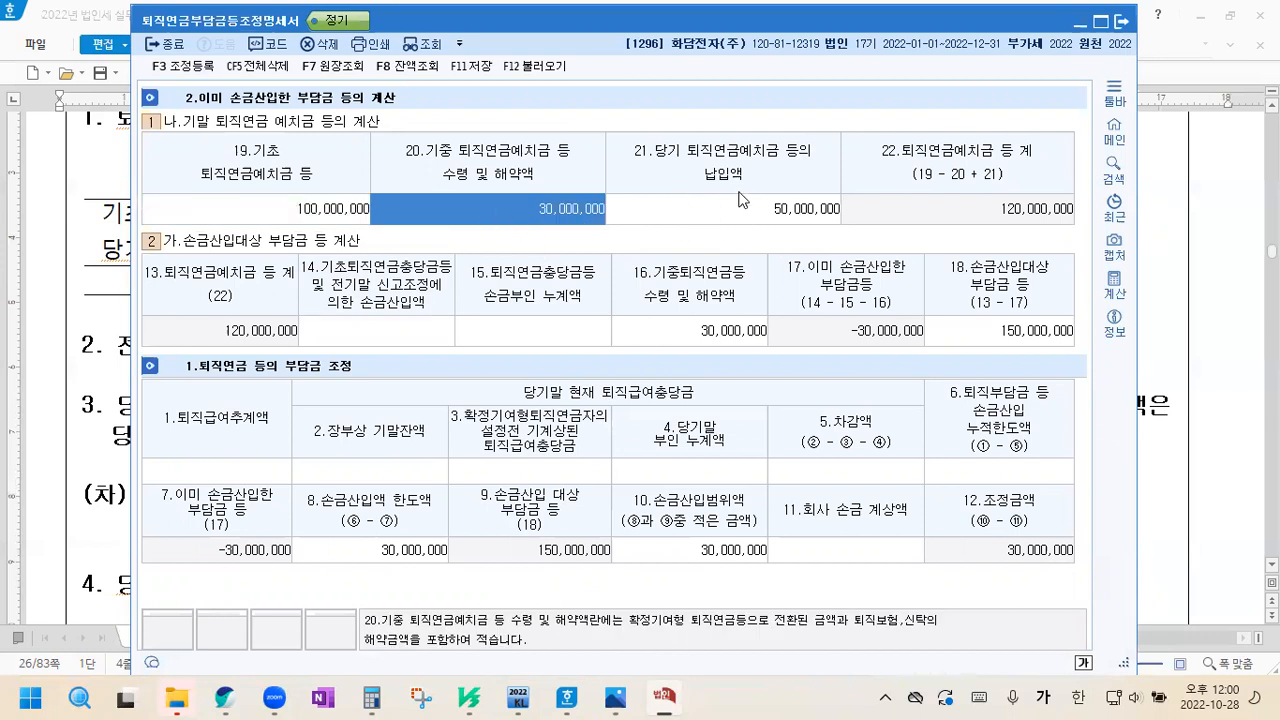
left_click(345, 328)
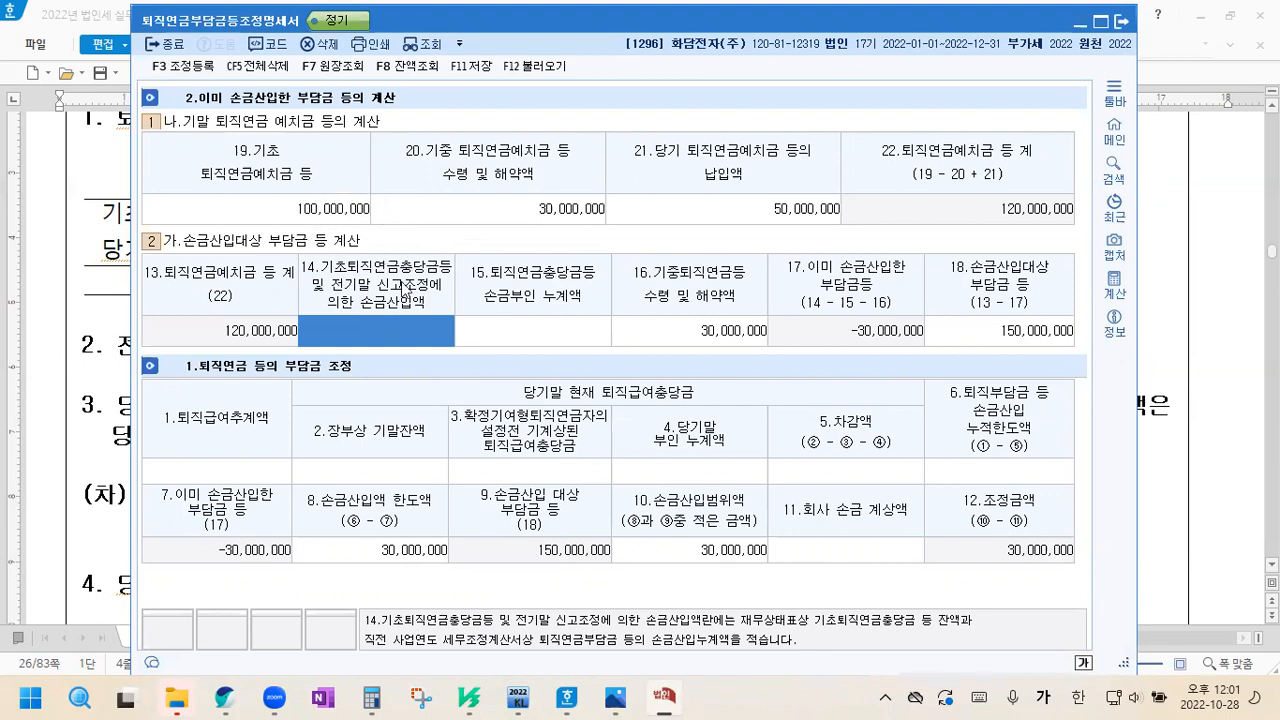
type("100000000")
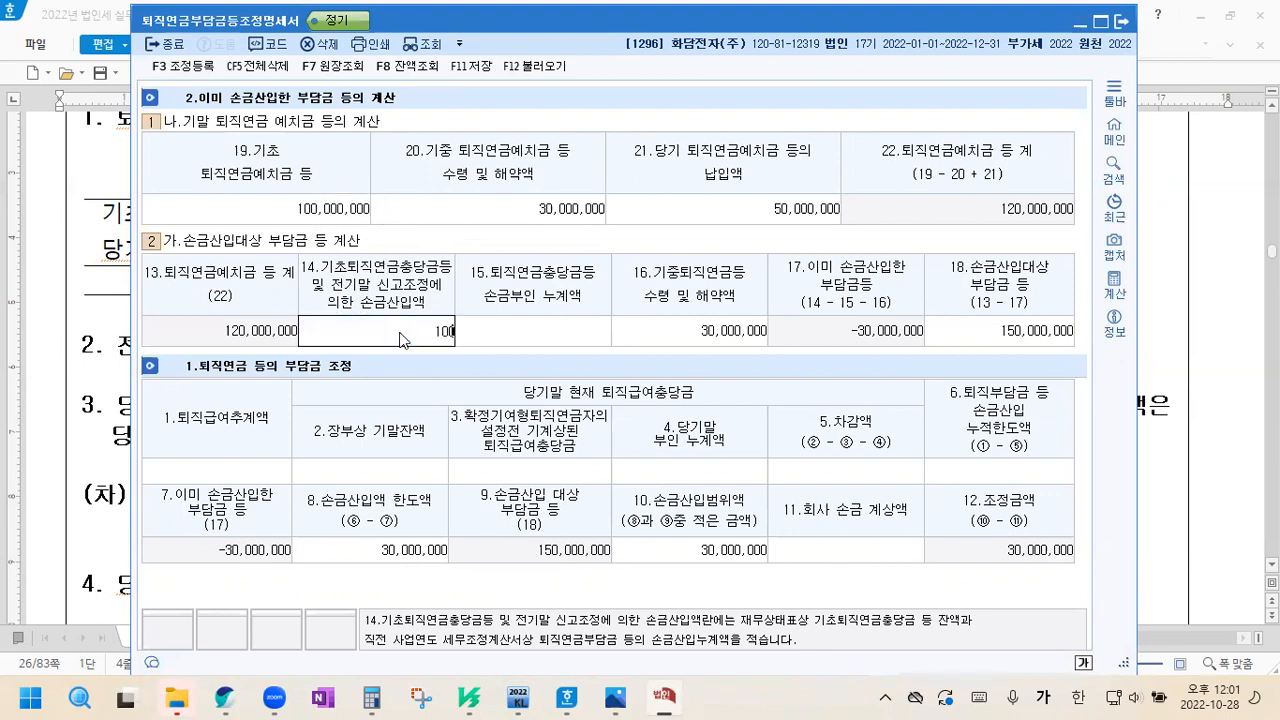
key("Return")
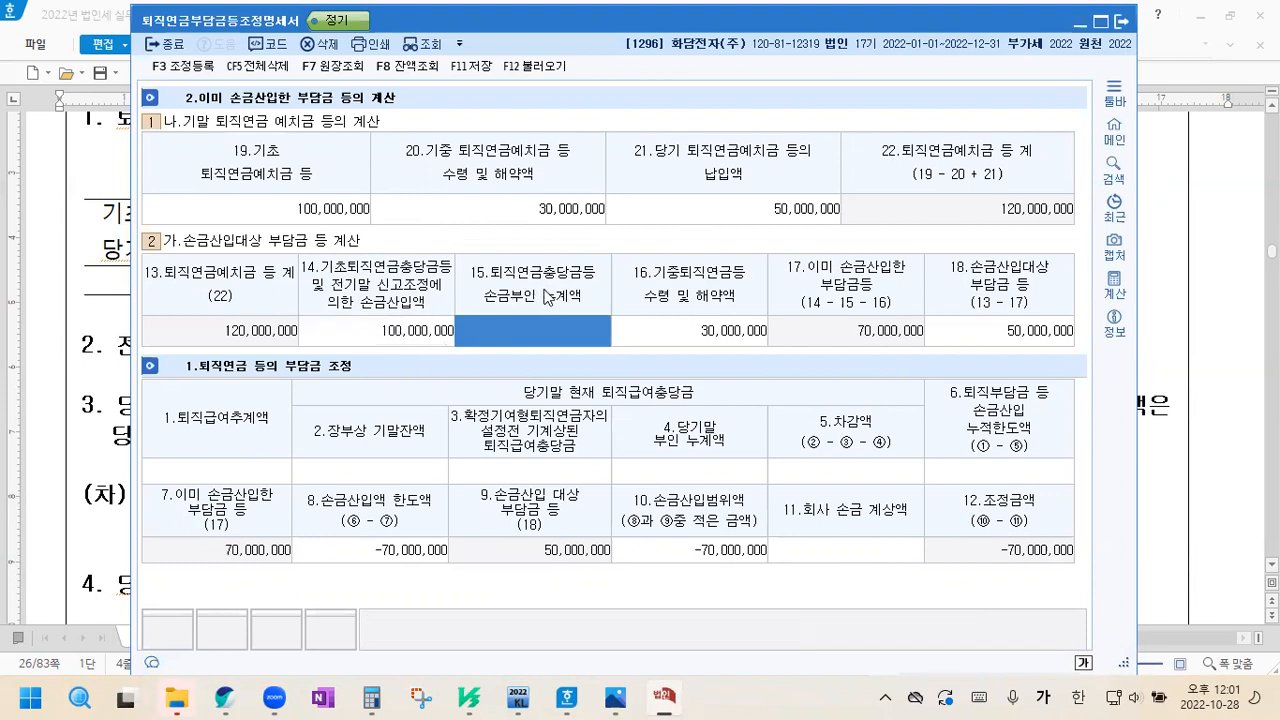
left_click(686, 343)
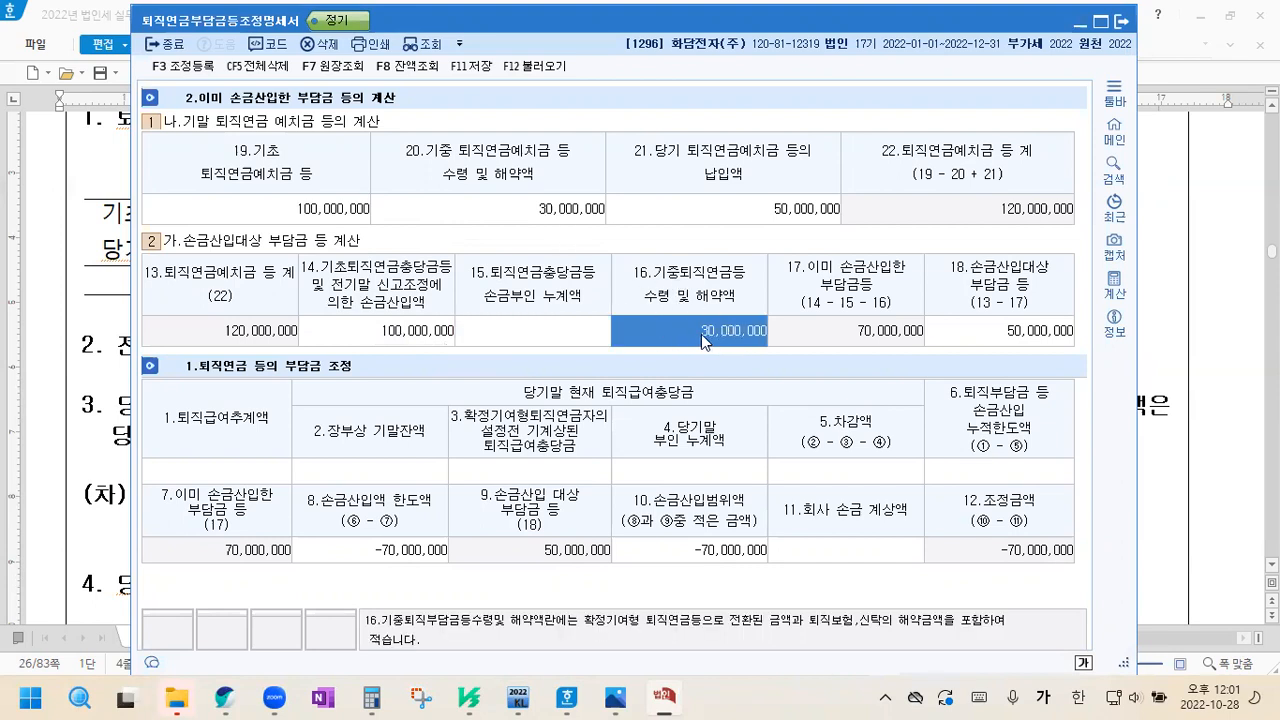
left_click(399, 336)
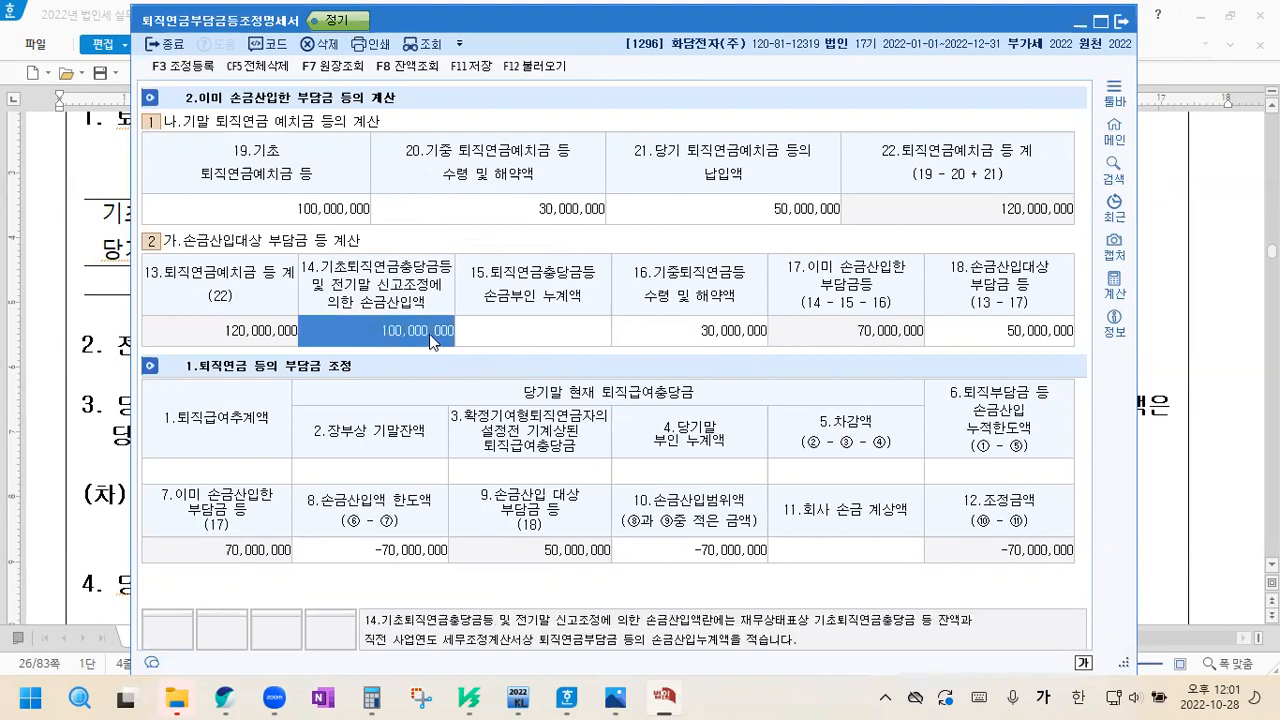
left_click(697, 336)
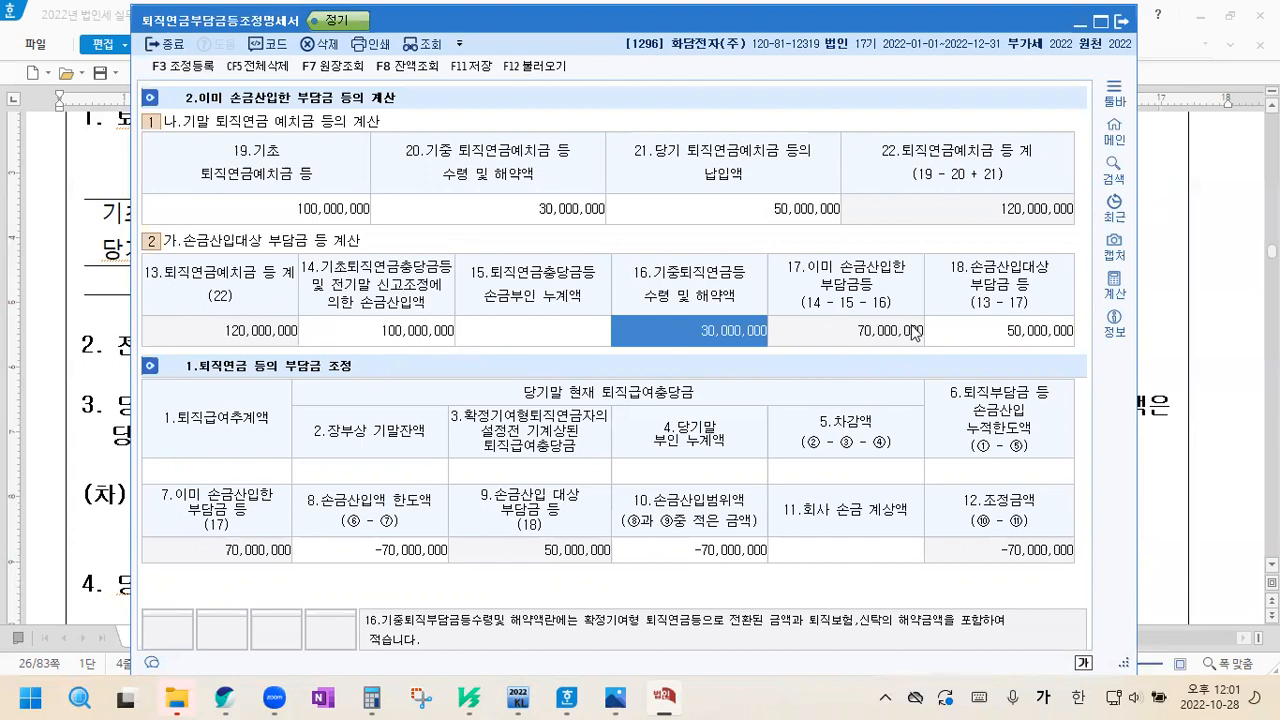
Check 18.손금산입대상 부담금 등 against the 당기 납입액, and enter 130,000,000 as 1.퇴직급여추계액
left_click(1044, 336)
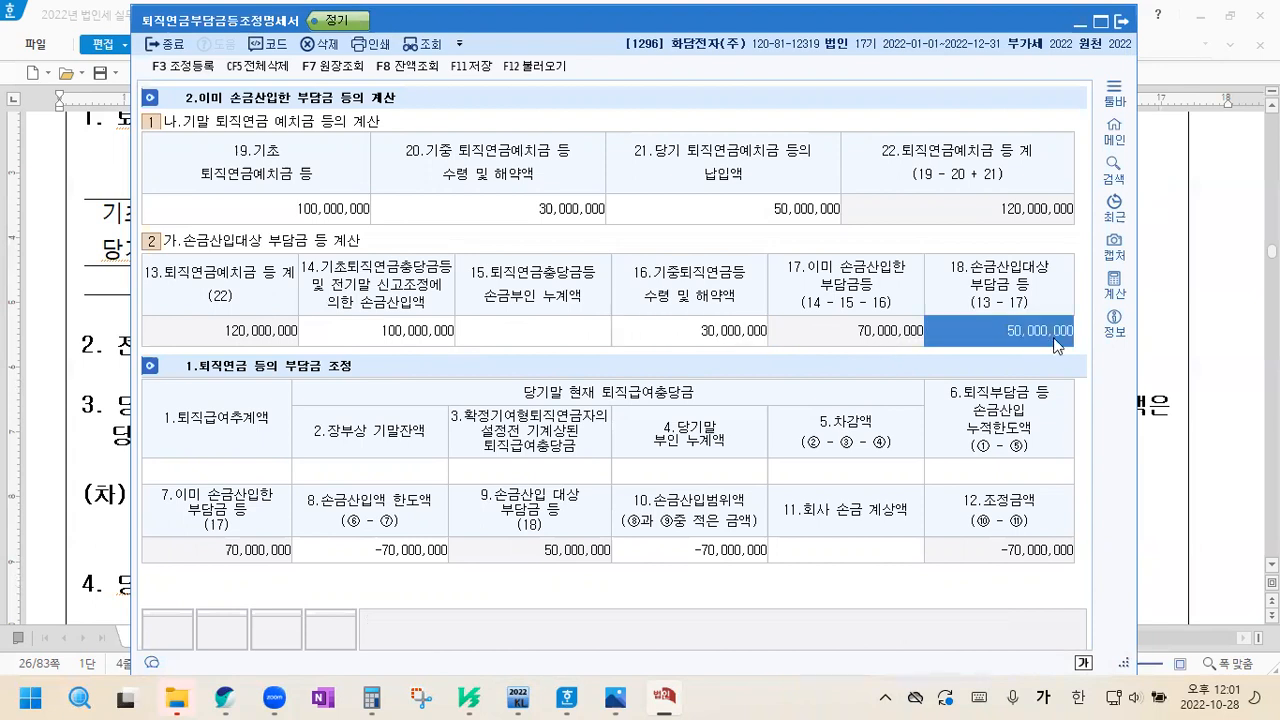
left_click(792, 212)
left_click(973, 334)
left_click(216, 468)
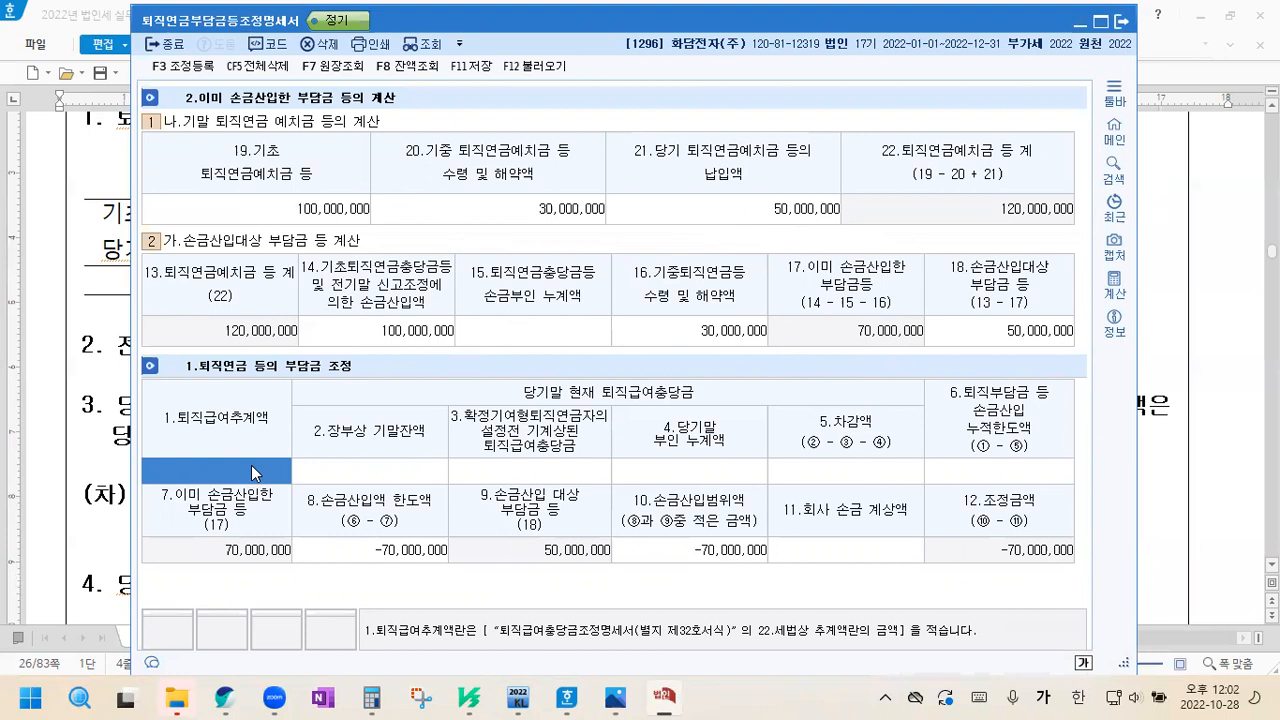
type("130000000")
key("Return")
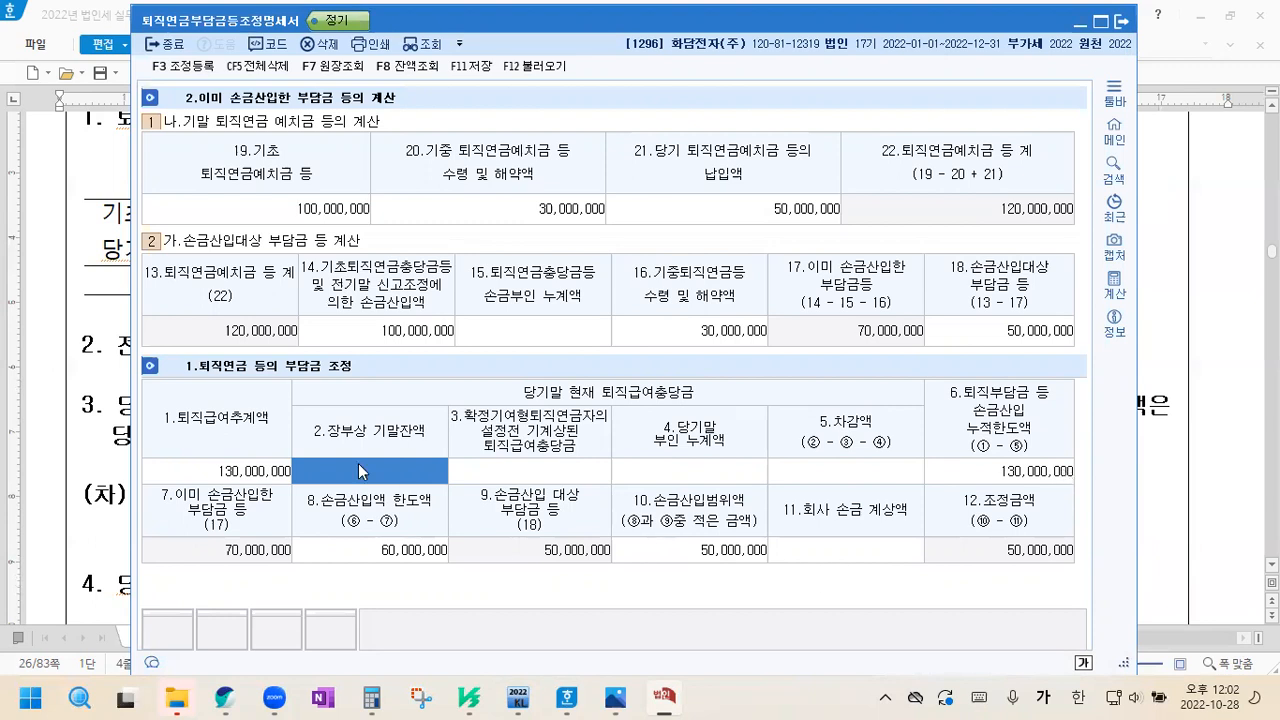
Review 6.손금산입 누적한도액 and 8.손금산입액 한도액, leave 11.회사 손금 계상액 empty and save the form
left_click(1013, 474)
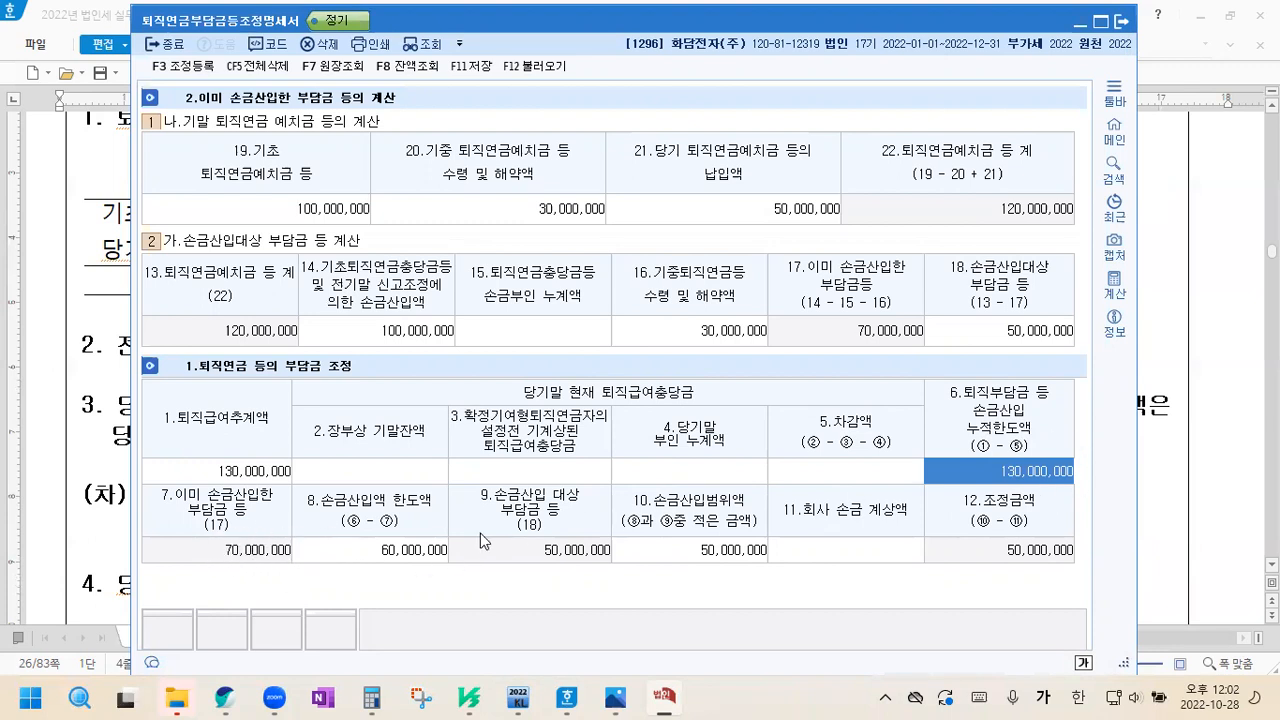
left_click(372, 558)
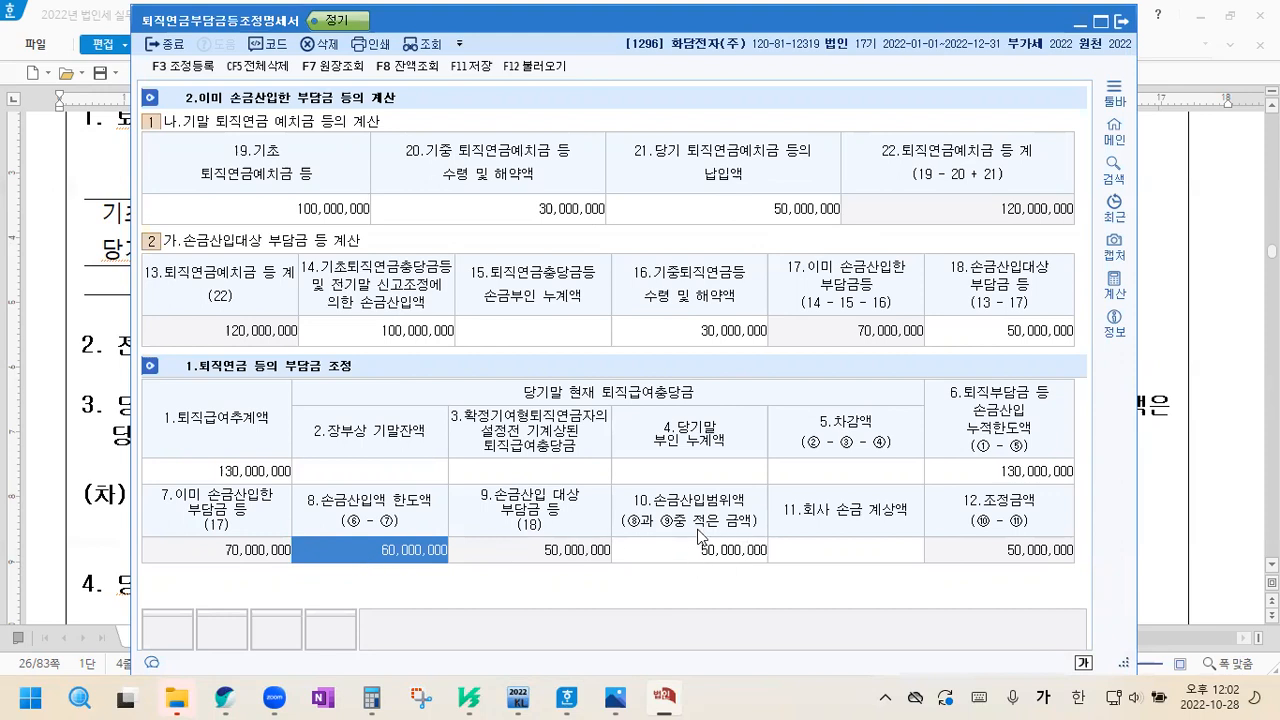
left_click(820, 542)
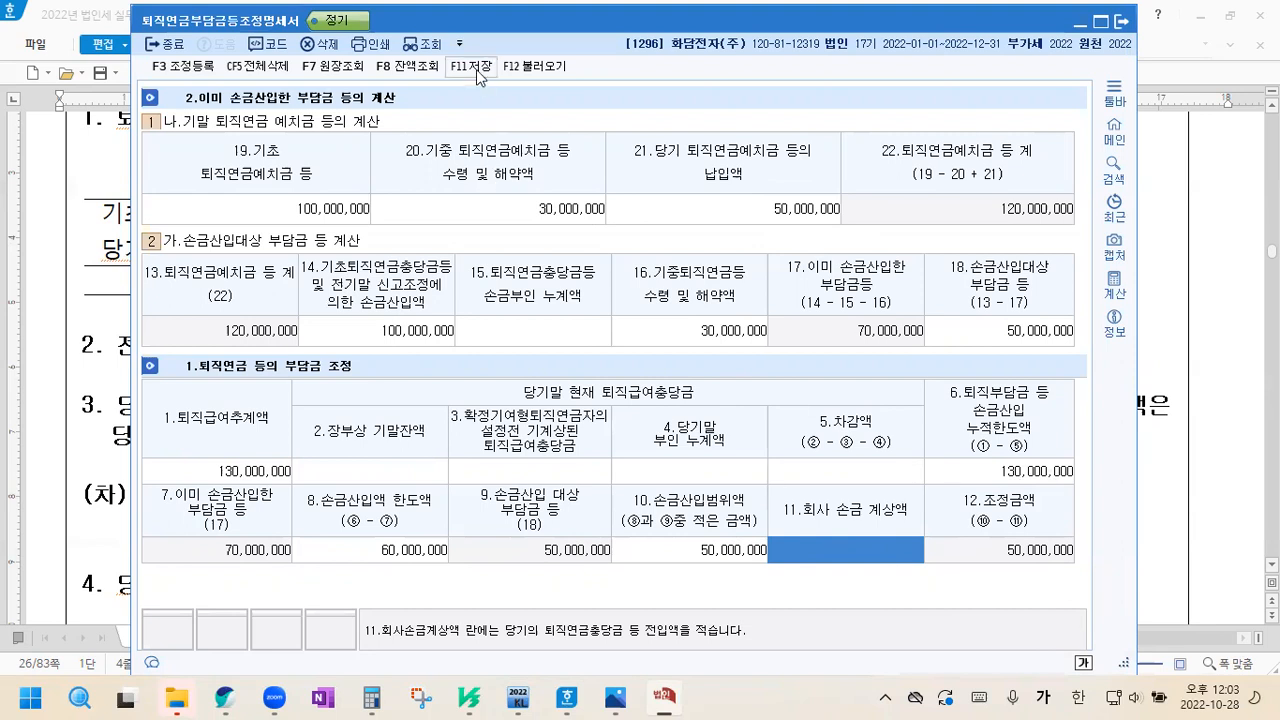
key("F11")
Register 퇴직연금등손금산입 of 50,000,000 as 유보발생 under 손금산입 및 익금불산입, and save the form
left_click(192, 68)
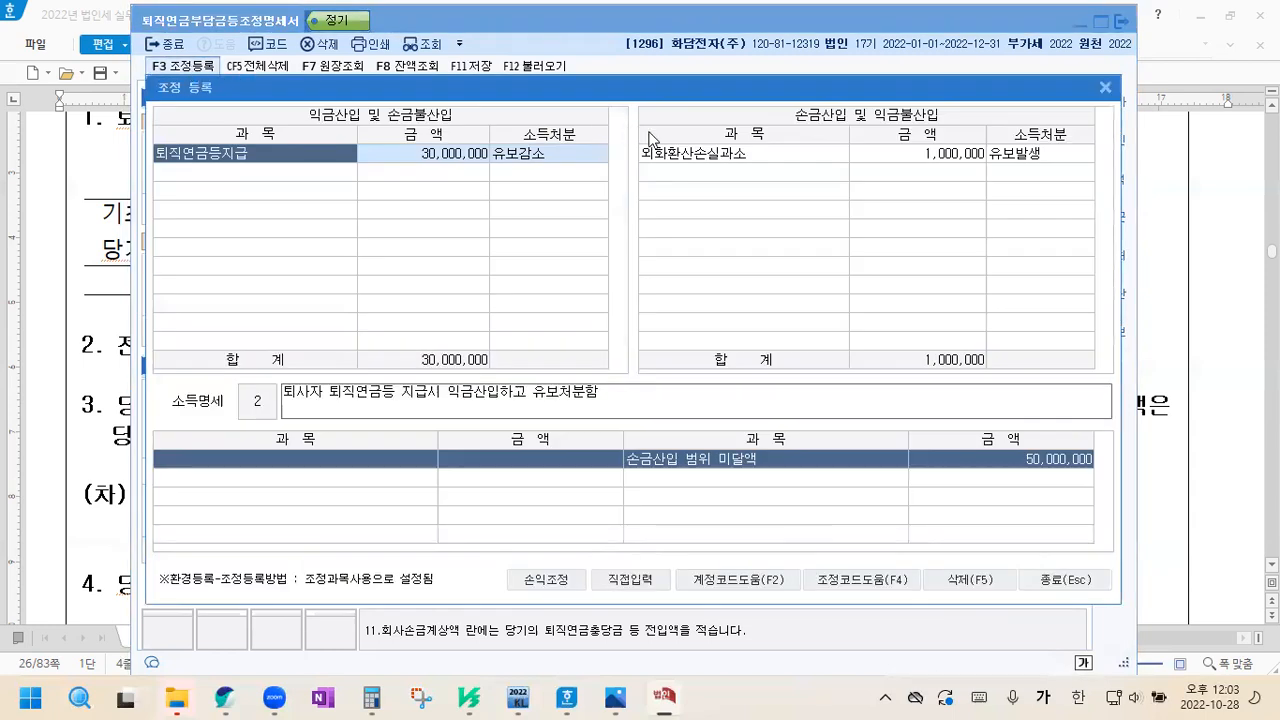
left_click(683, 174)
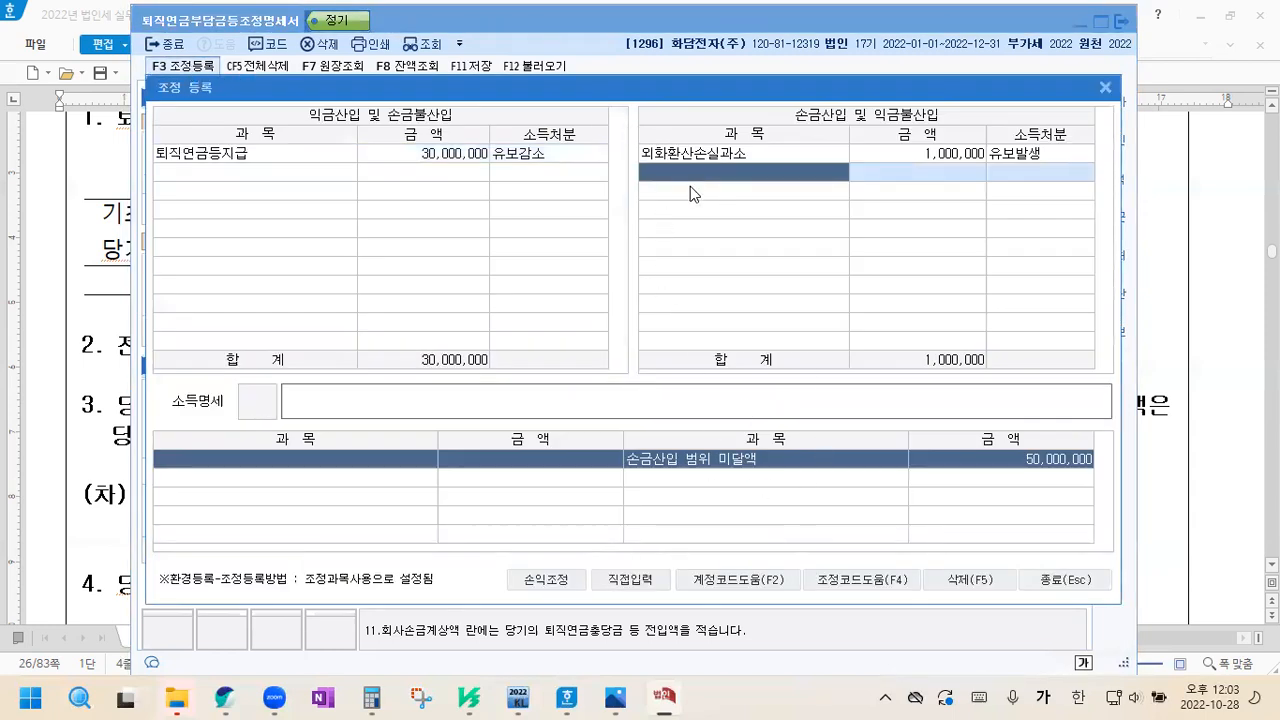
type("퇴직")
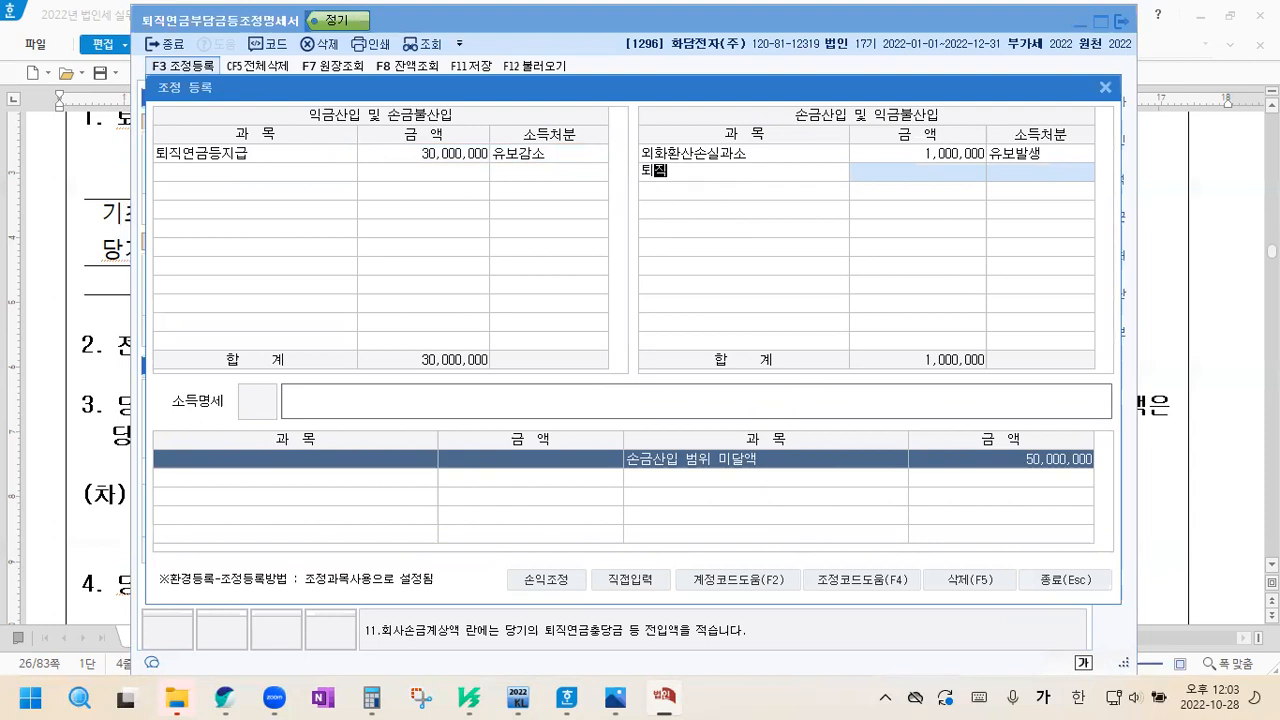
key("Return")
key("Return")
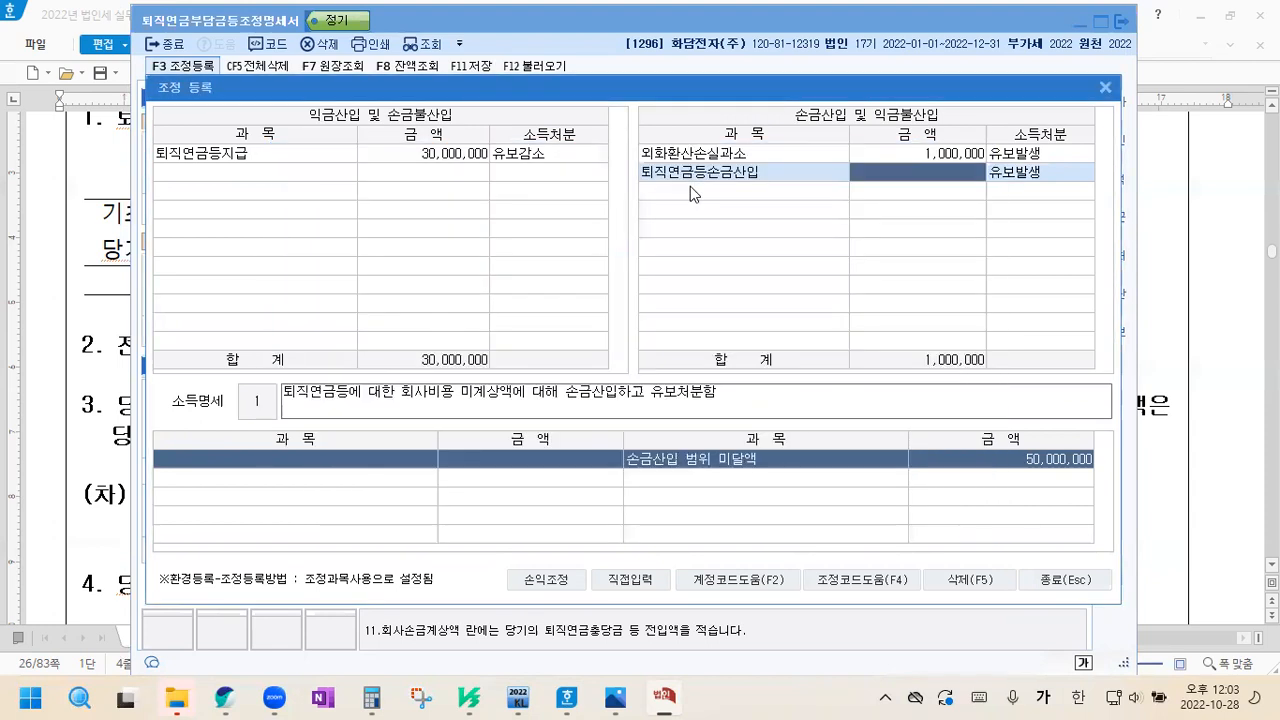
type("50000000")
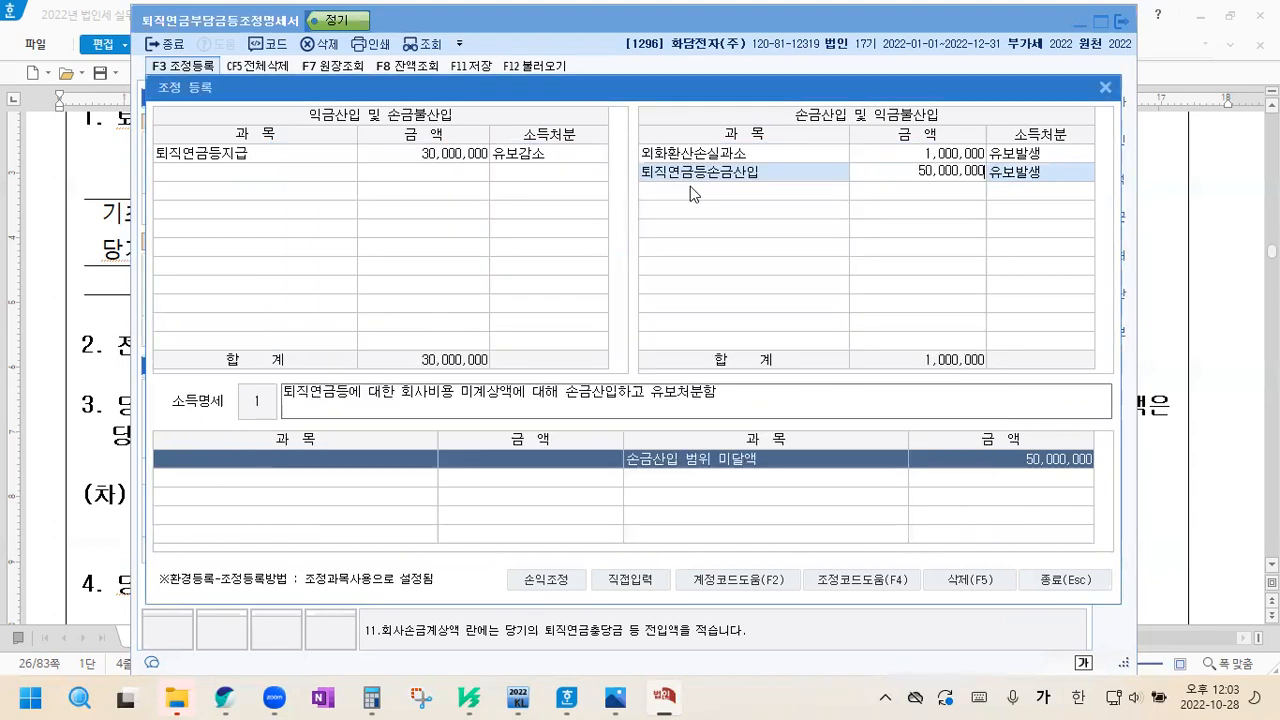
key("Return")
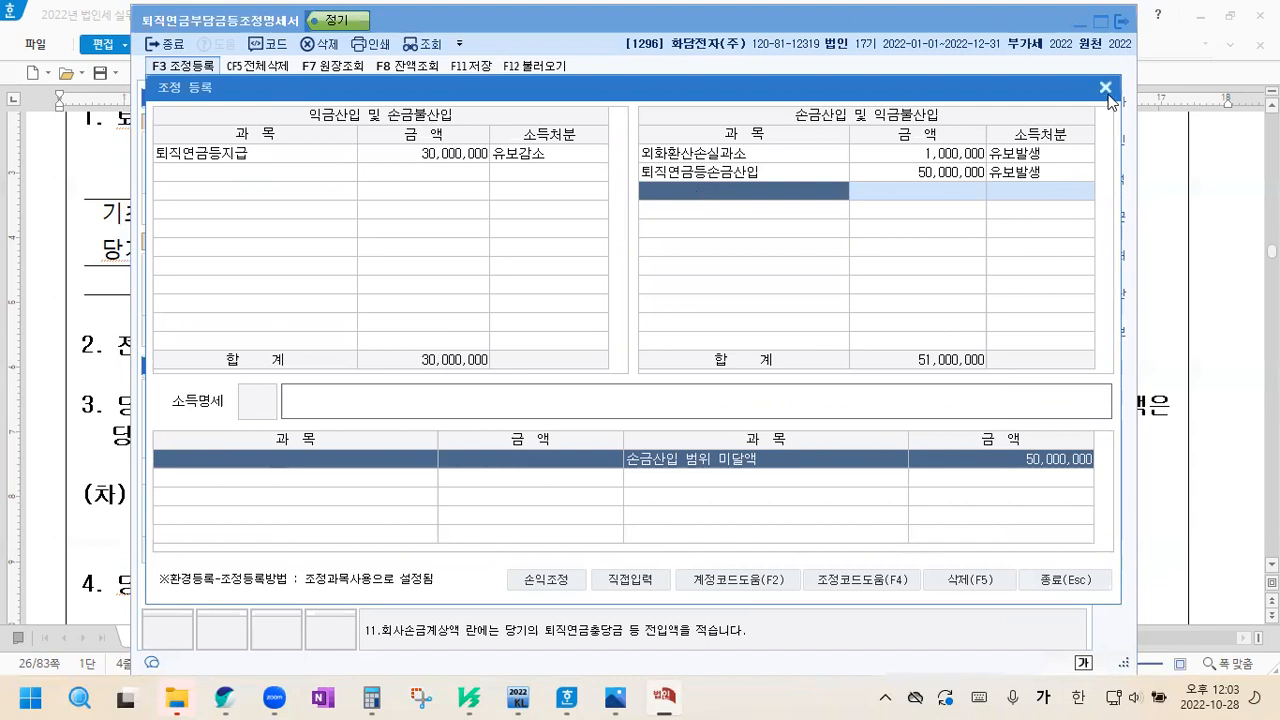
left_click(1105, 87)
left_click(462, 65)
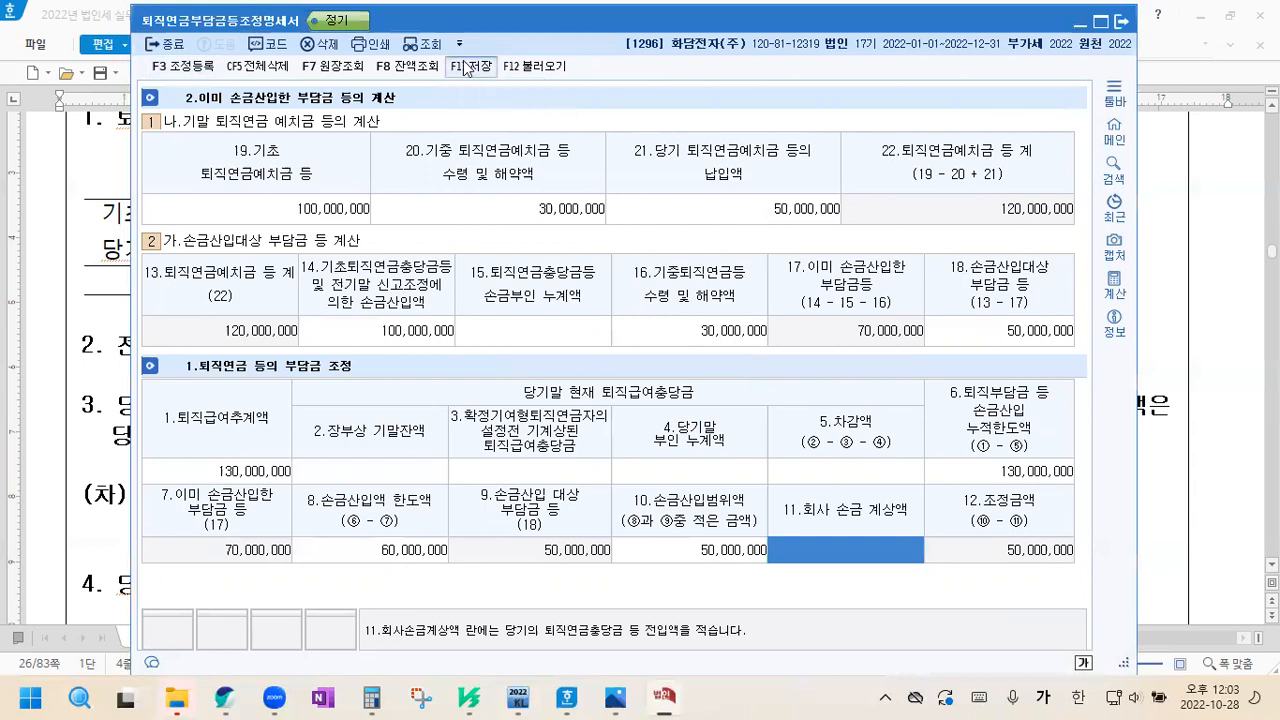
Switch to the answer document and delete the worked solution under "*퇴직연금부담금 조정명세서 작성순서", from item 1 through the 조정 line
left_click(1209, 347)
scroll(1209, 347, "down", 10)
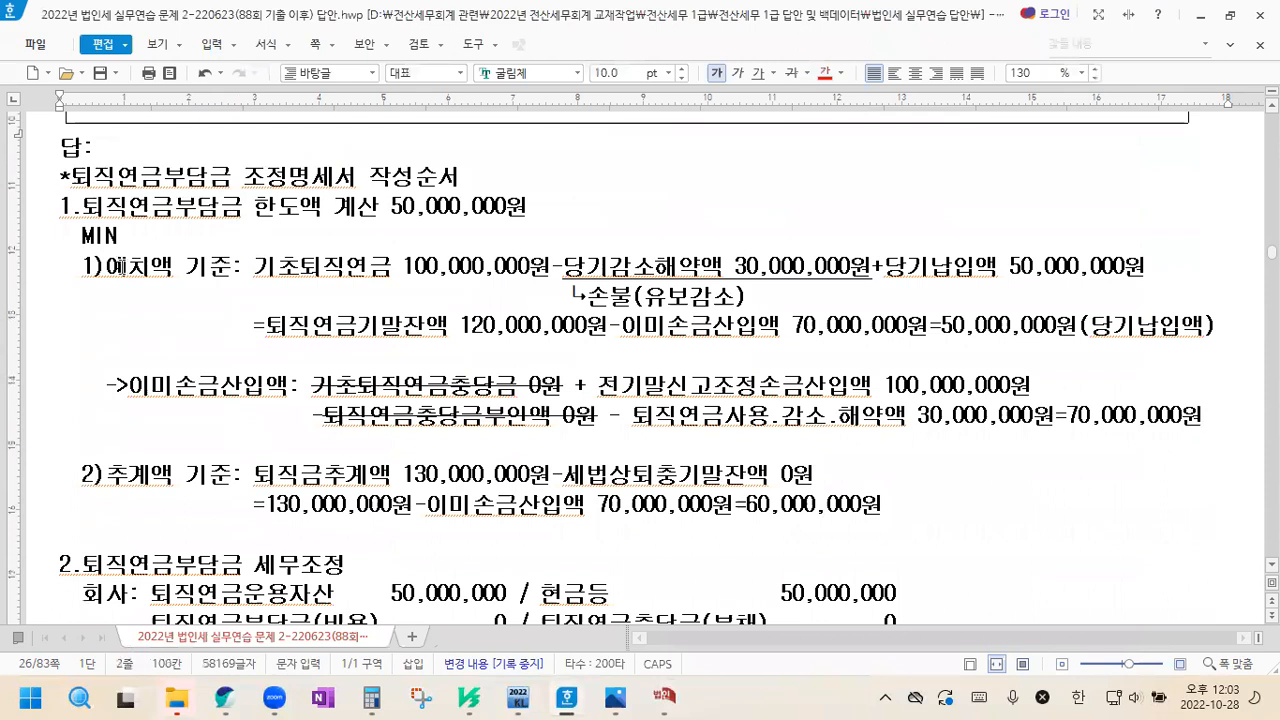
left_click_drag(58, 206, 1019, 344)
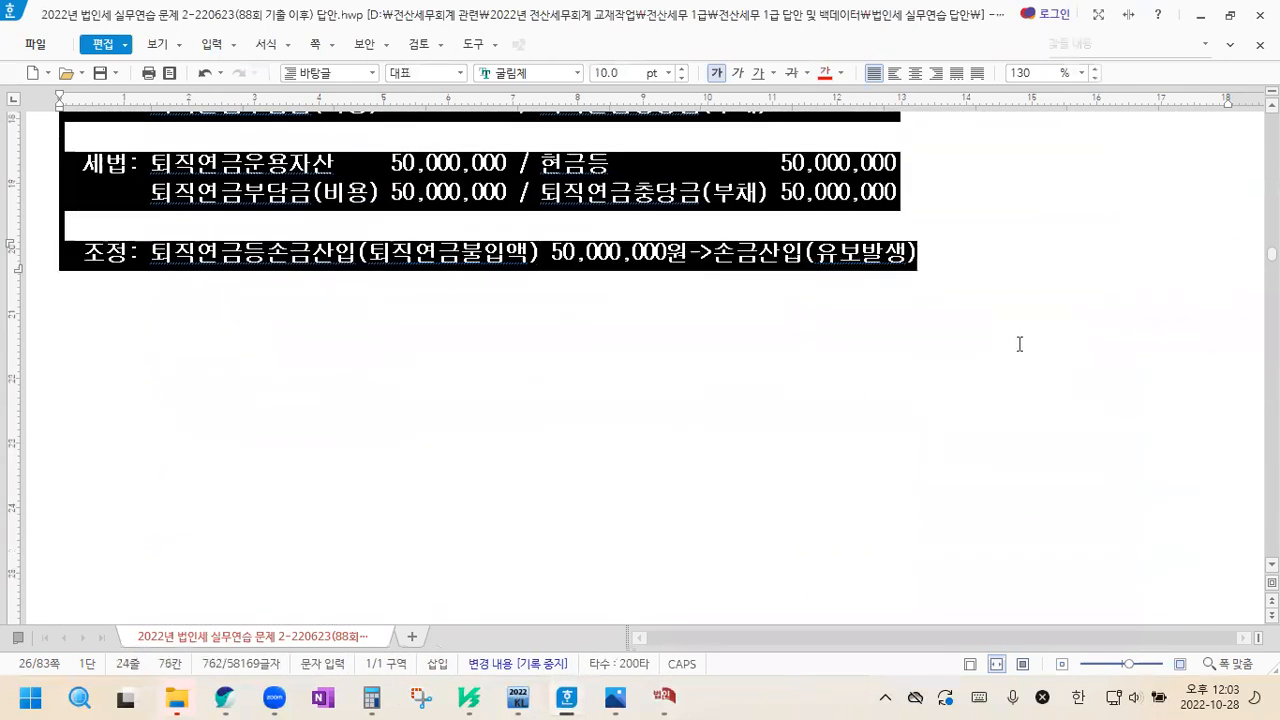
key("ctrl+v")
key("Return")
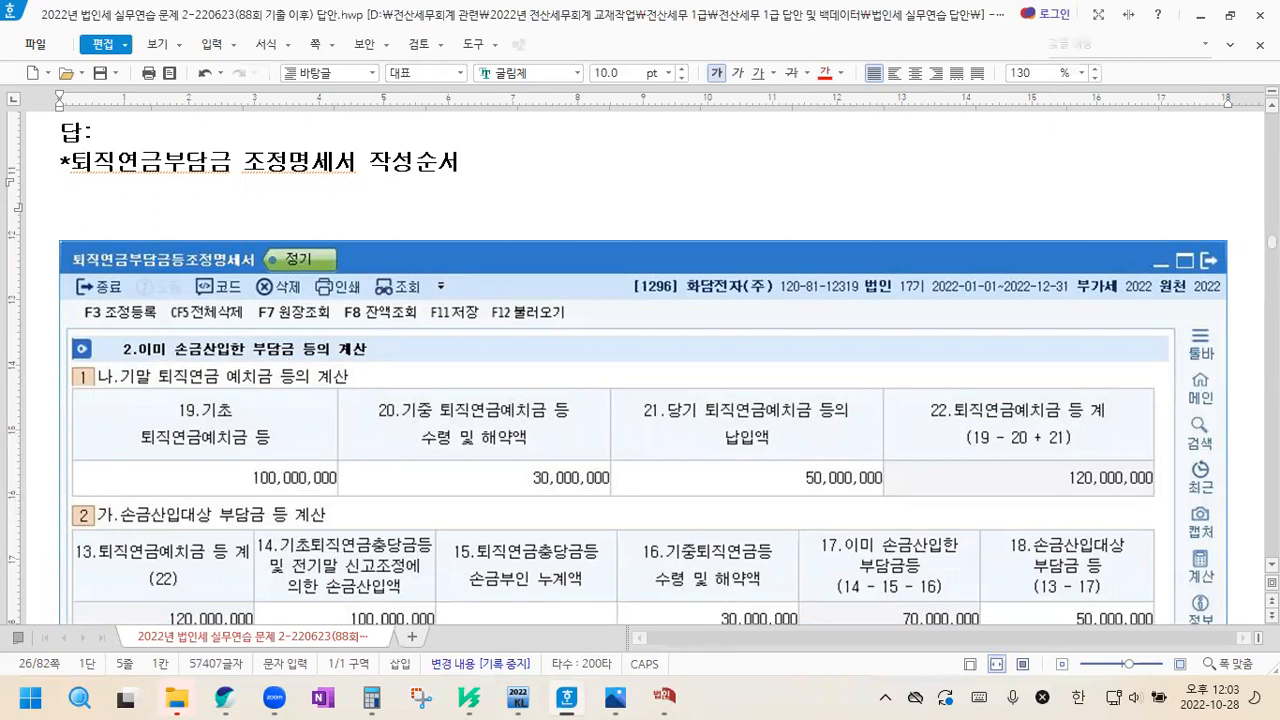
Write the heading "1.퇴직연금부담금 한도액 계산" under the 작성순서 title, with an indented "MIN" line below it
type("1.퇴직")
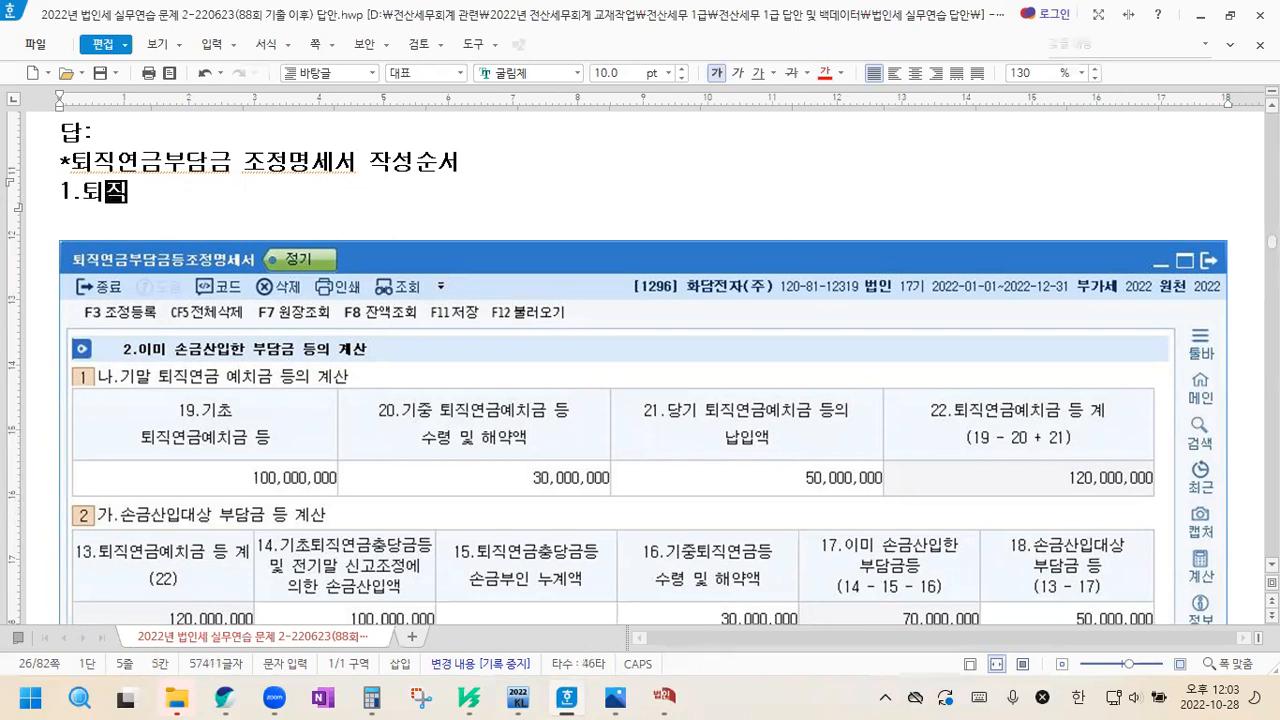
type("어금부담금 ㅎ")
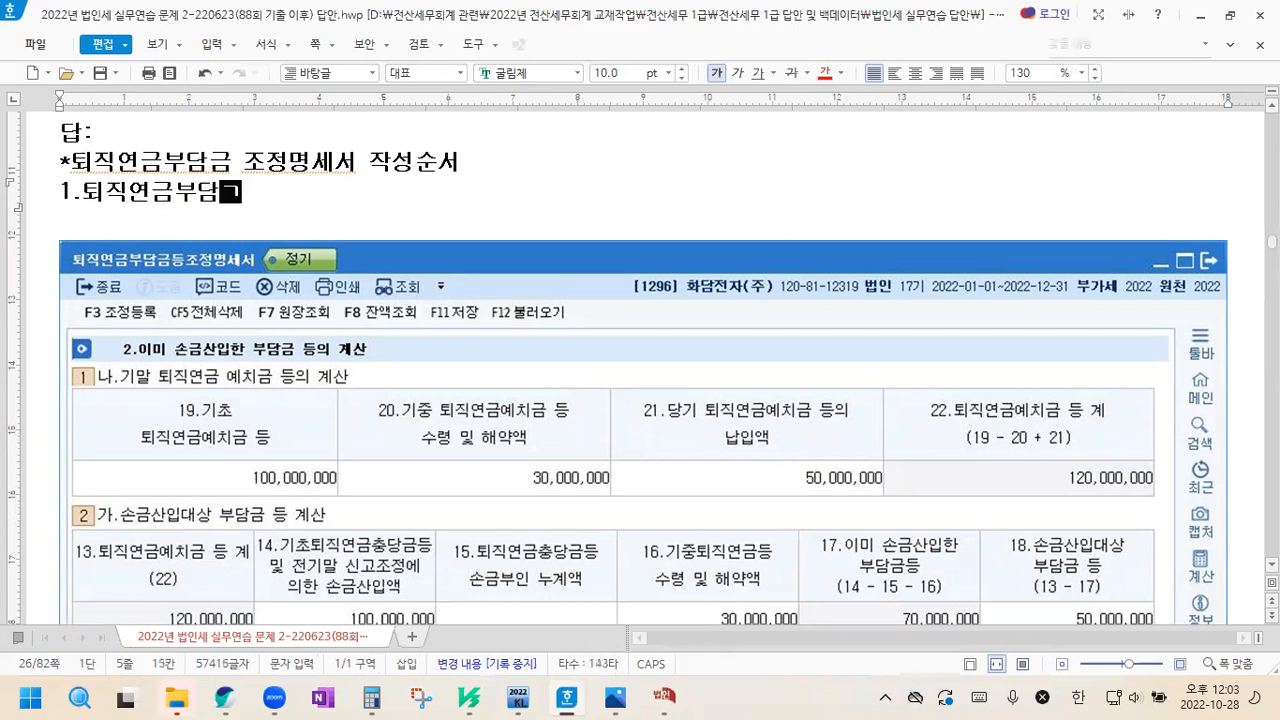
type("한도액")
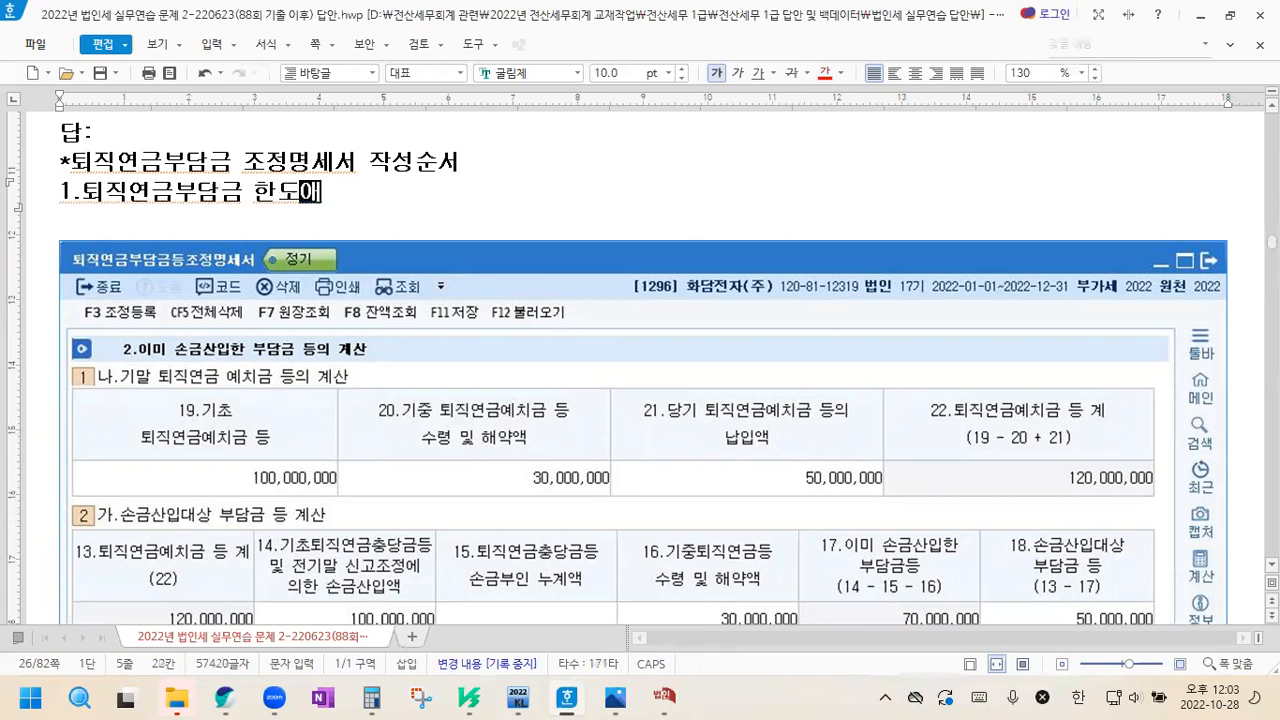
type(" 계산")
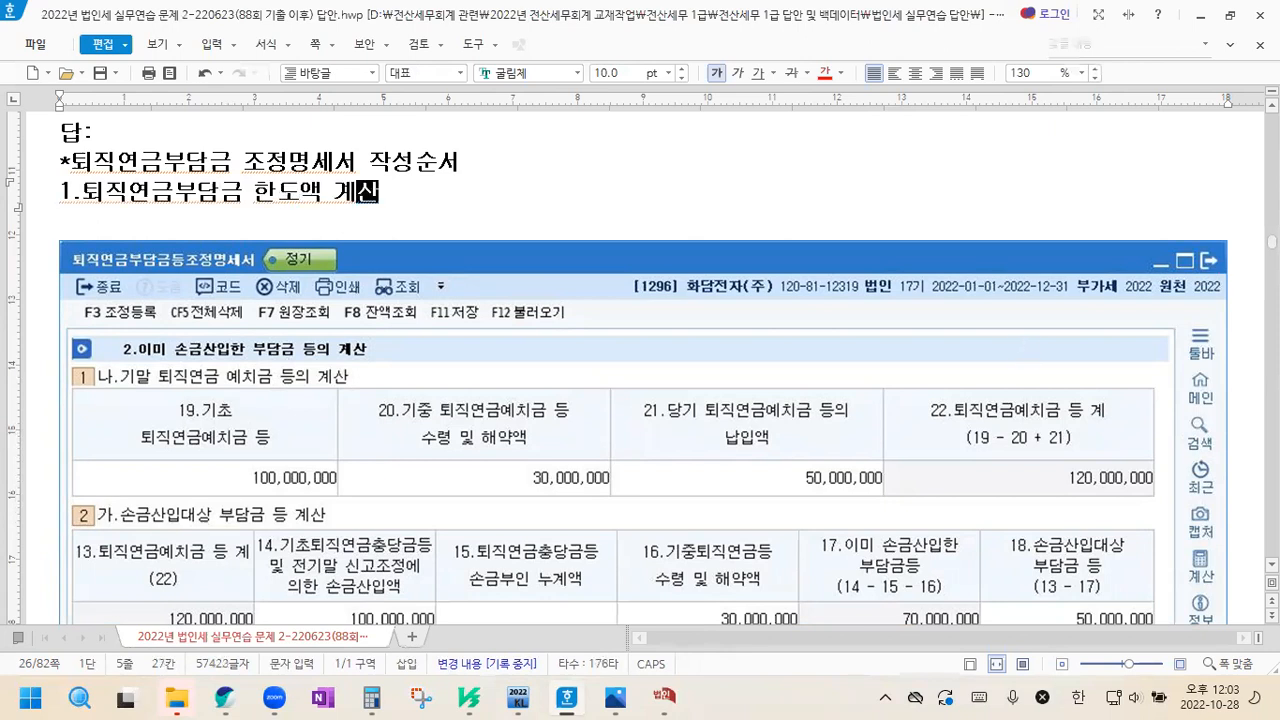
key("Return")
type("MIN")
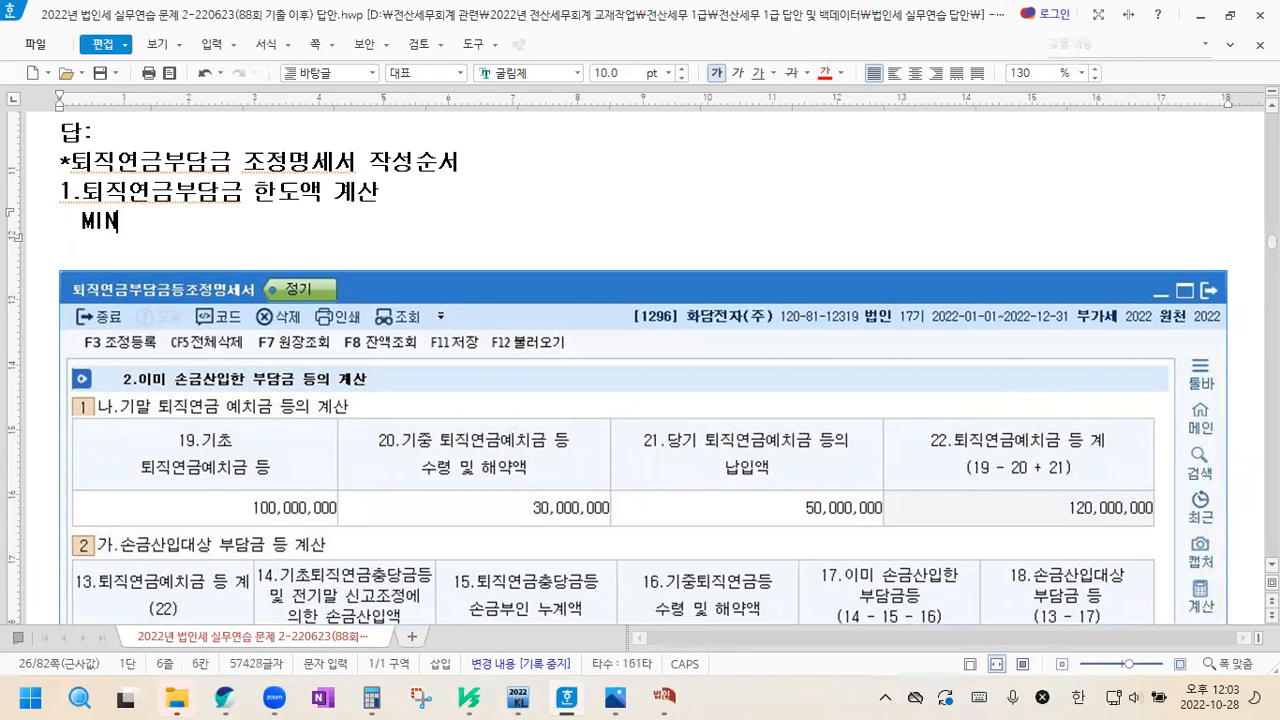
Add the lines "1)예치액 기준:" and "2)추계액 기준" below MIN, separated by a blank line
key("Return")
type("1")
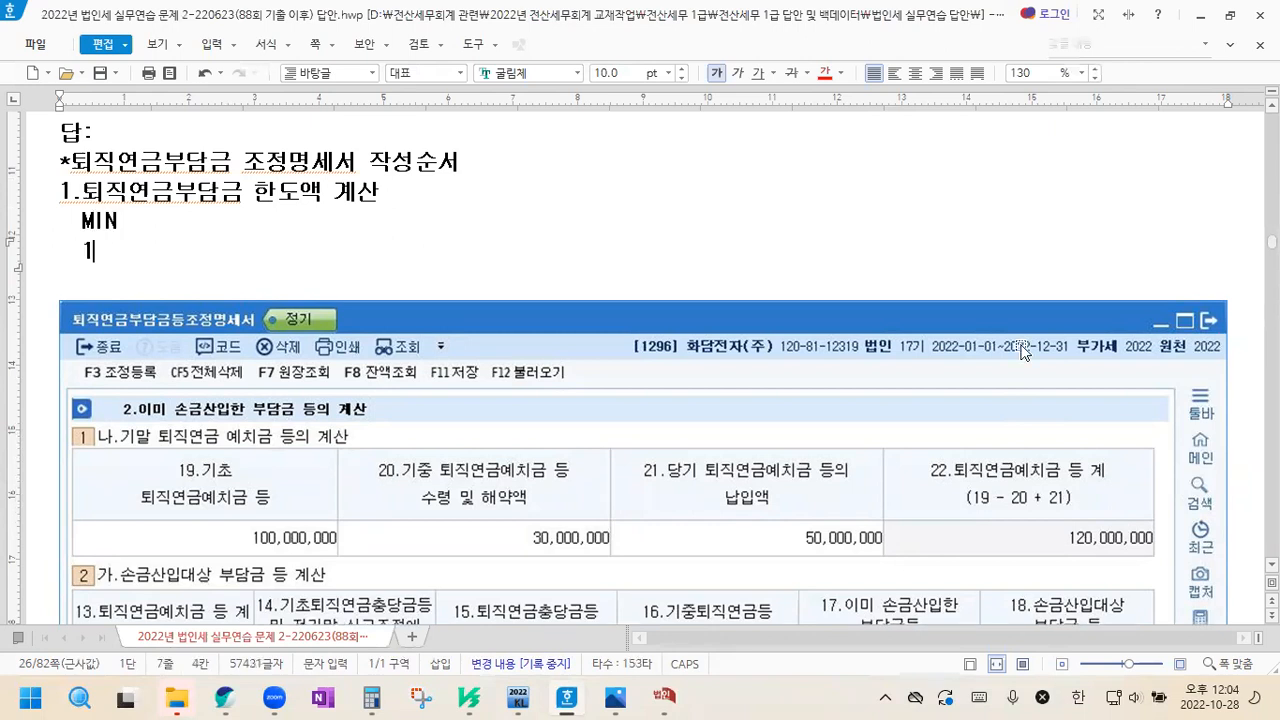
type(")예칭")
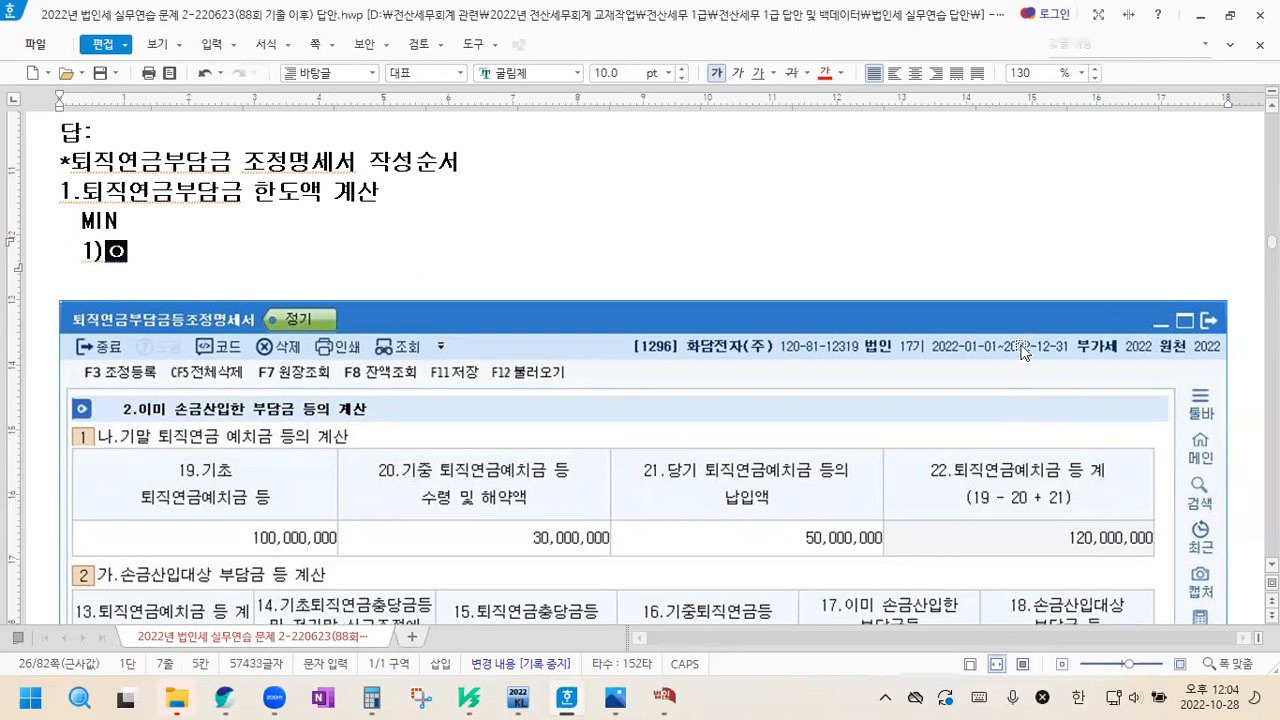
type("액 기준")
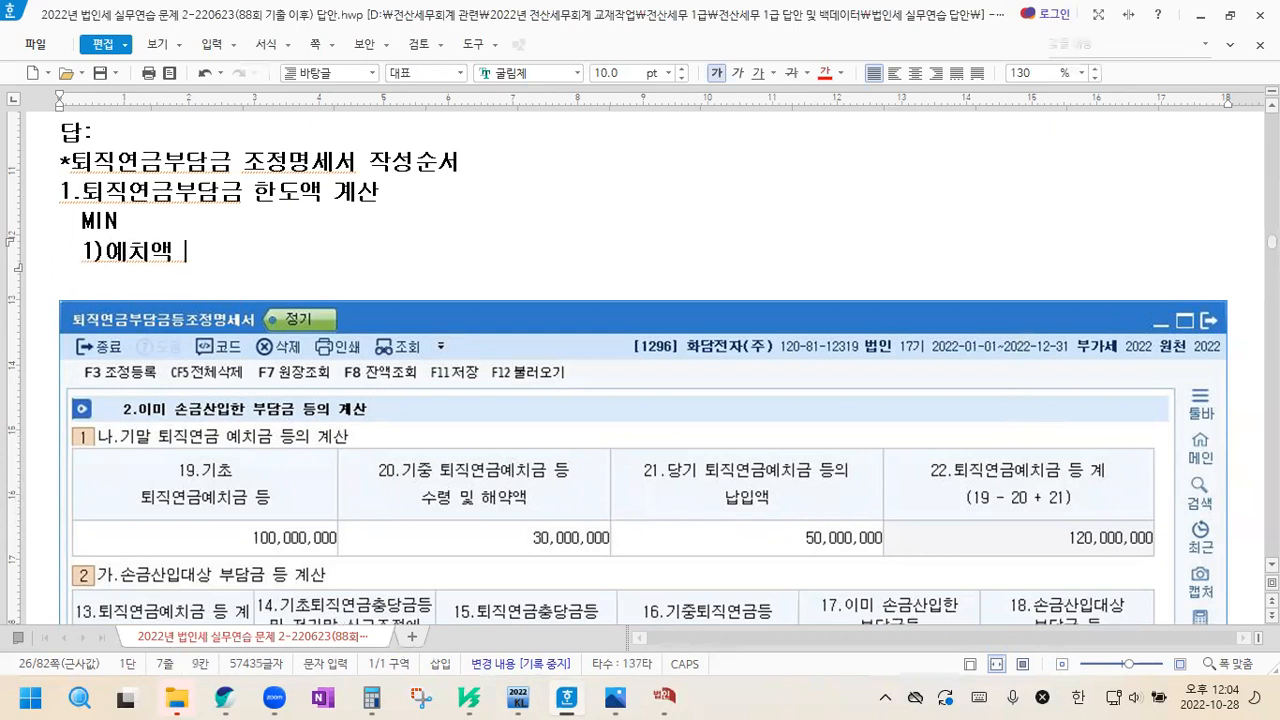
key("Return")
key("Return")
type("2)추")
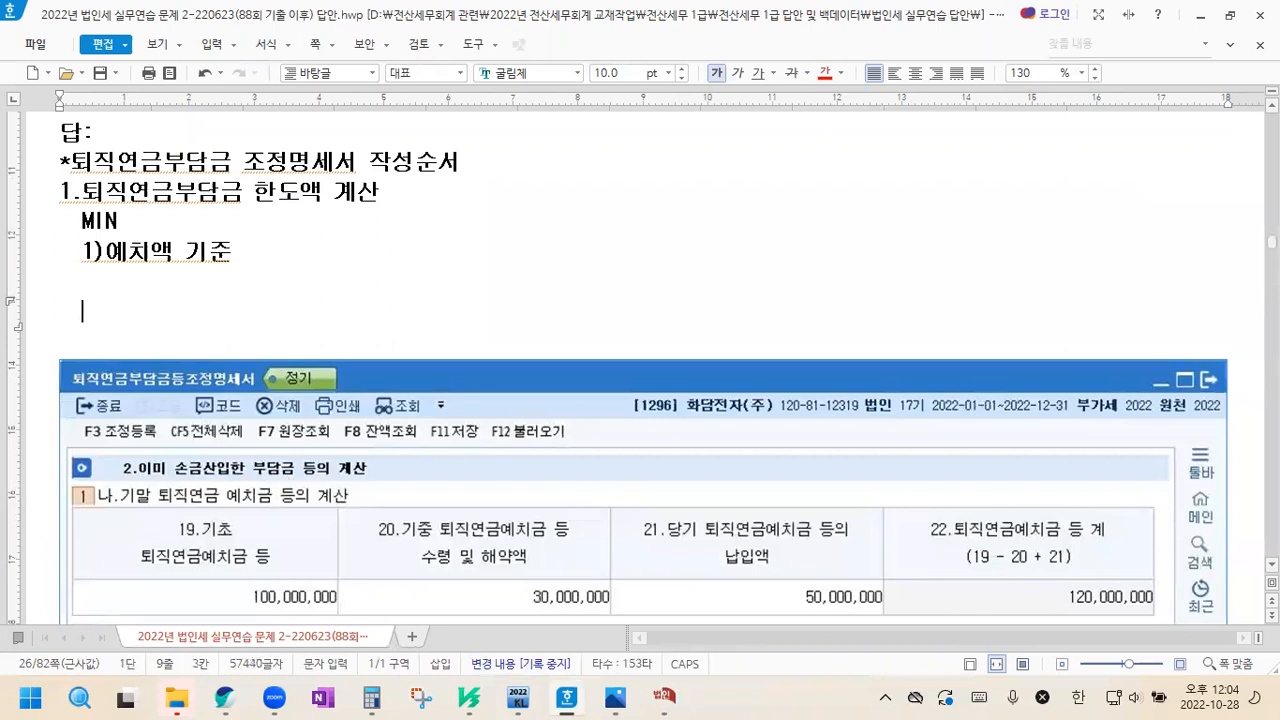
type("계액 기준")
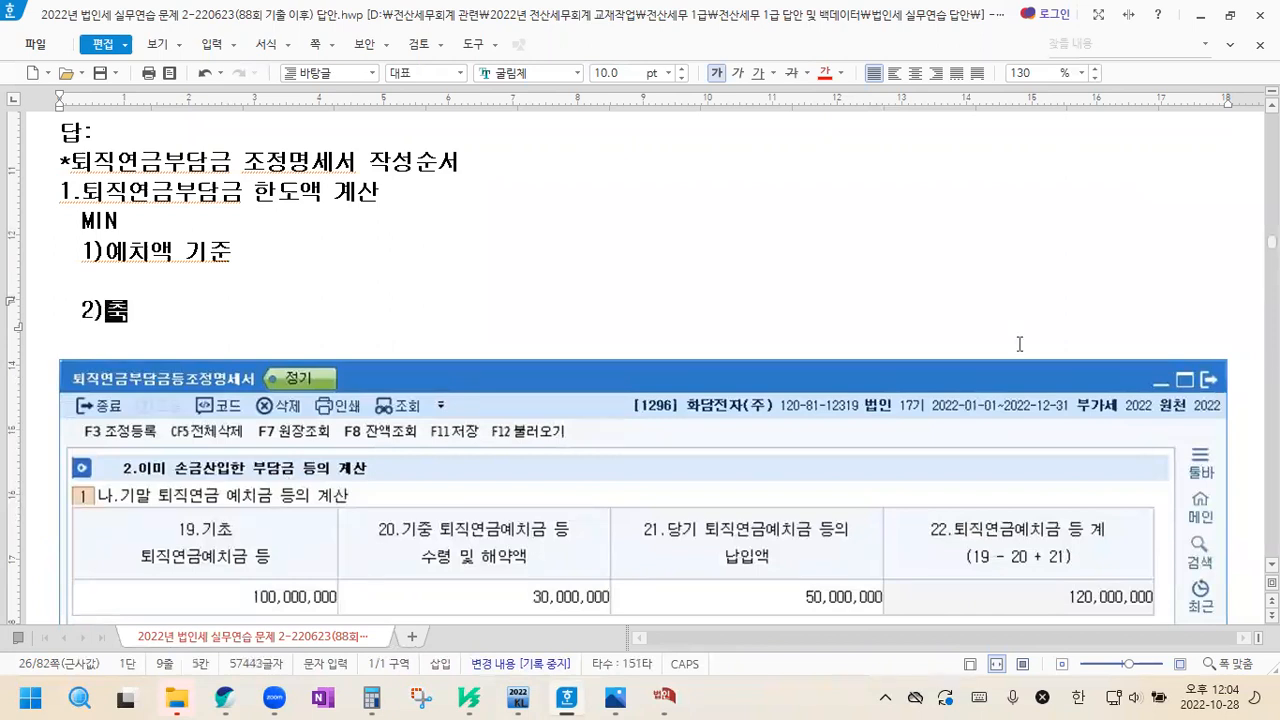
key("Up")
key("Up")
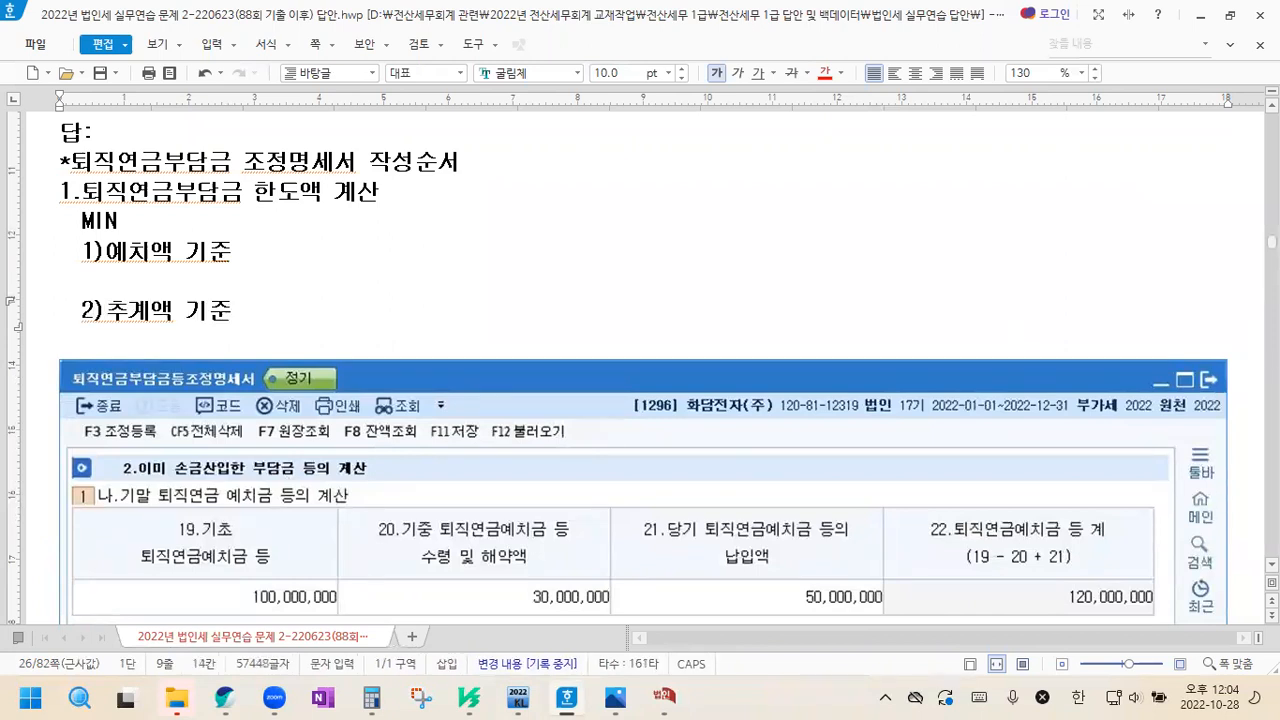
type(":")
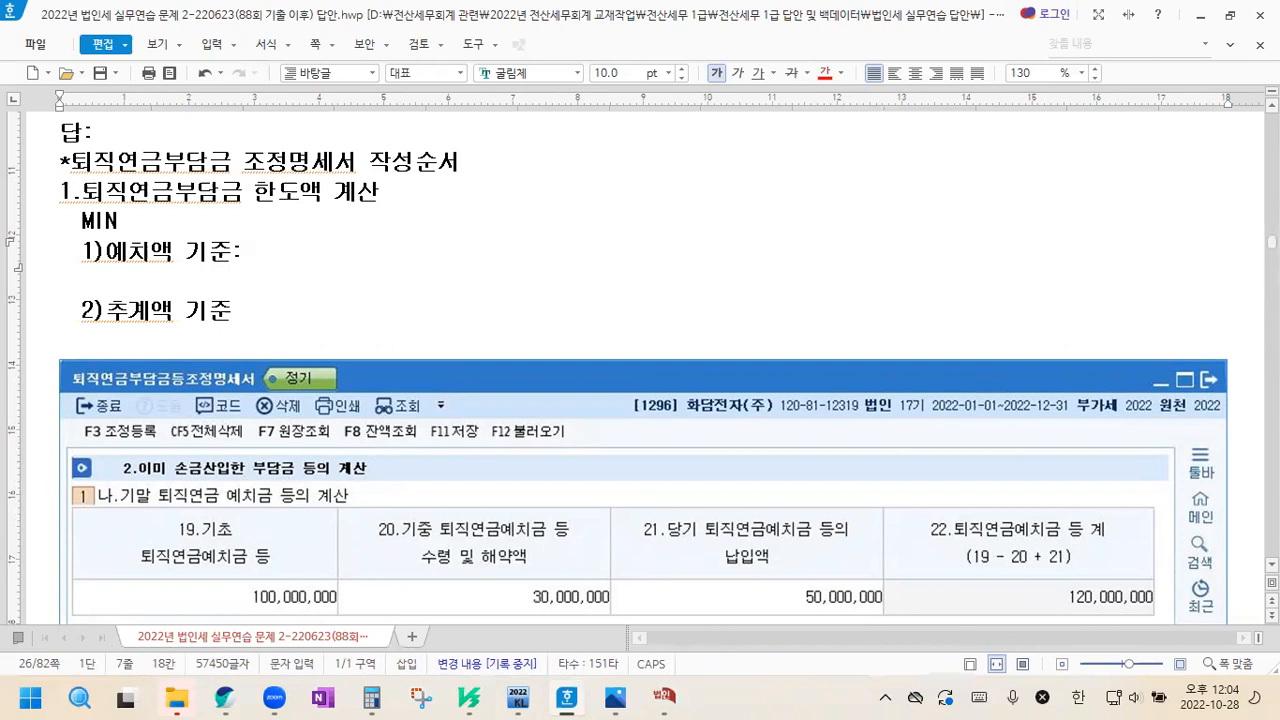
Write "기초퇴직연금 100,000,000원" after the "1)예치액 기준:" label
type("기초")
type("퇴직연금 ")
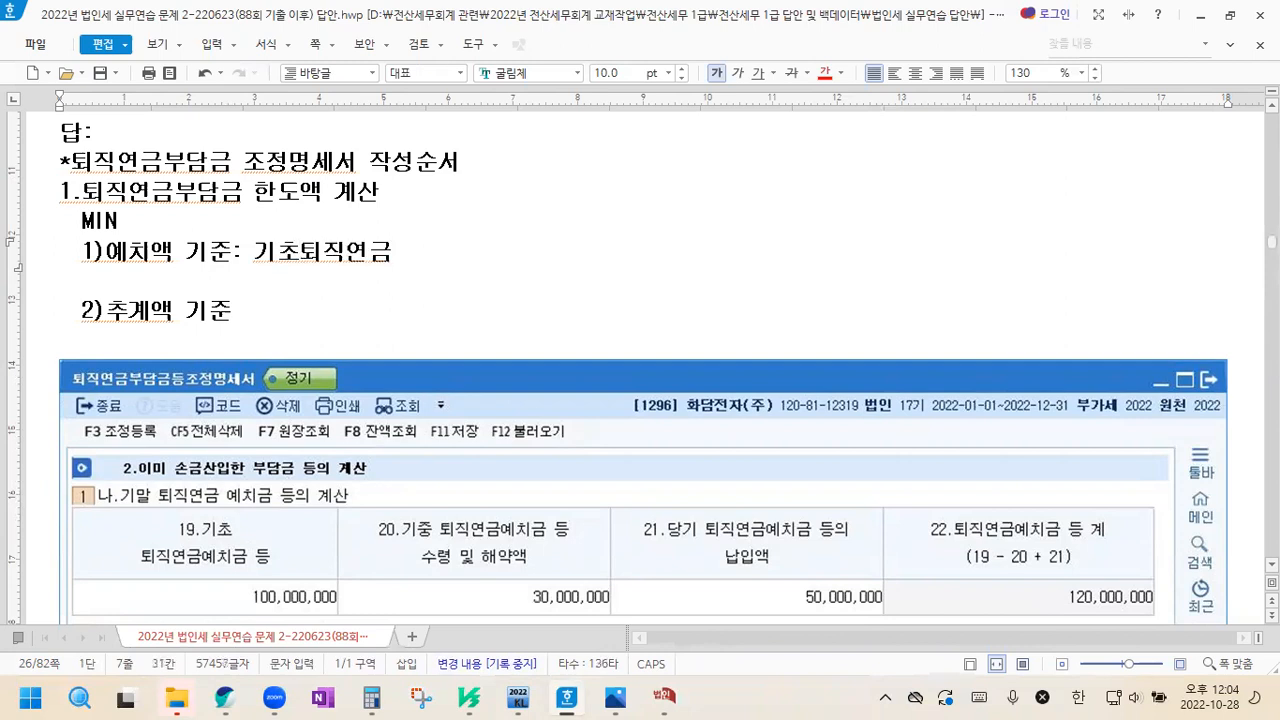
type("100,00")
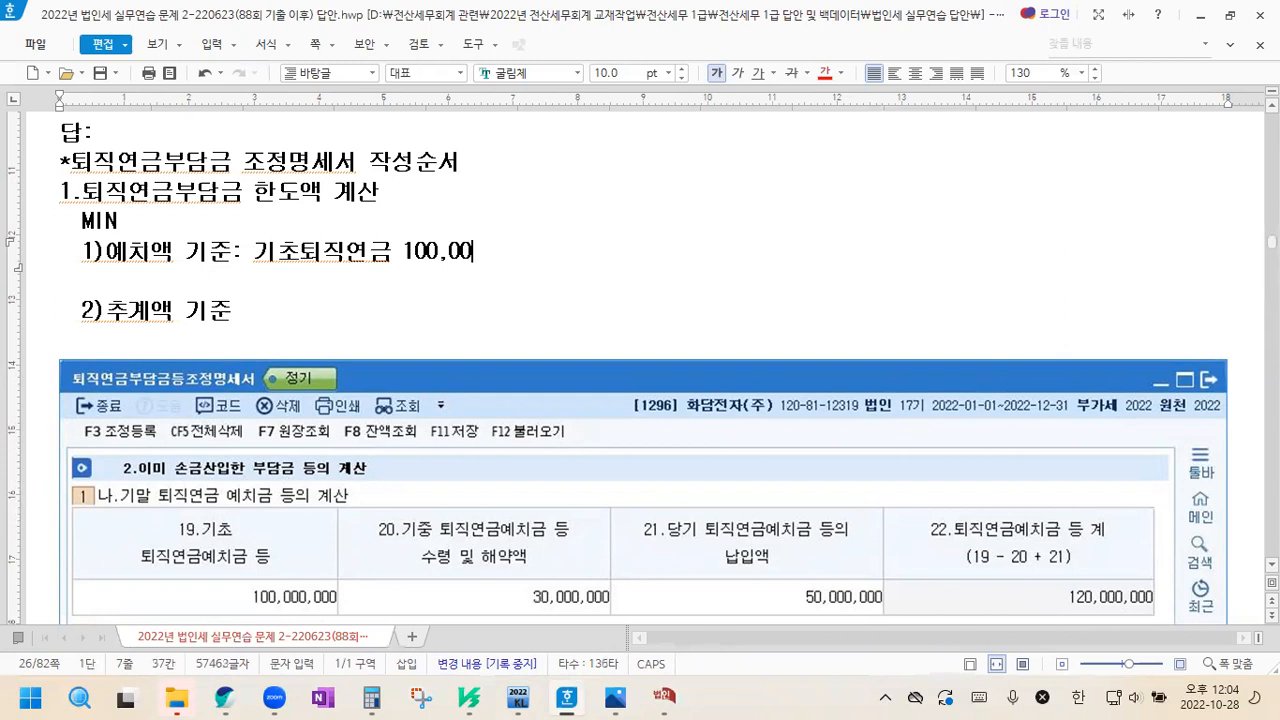
type("0,000원")
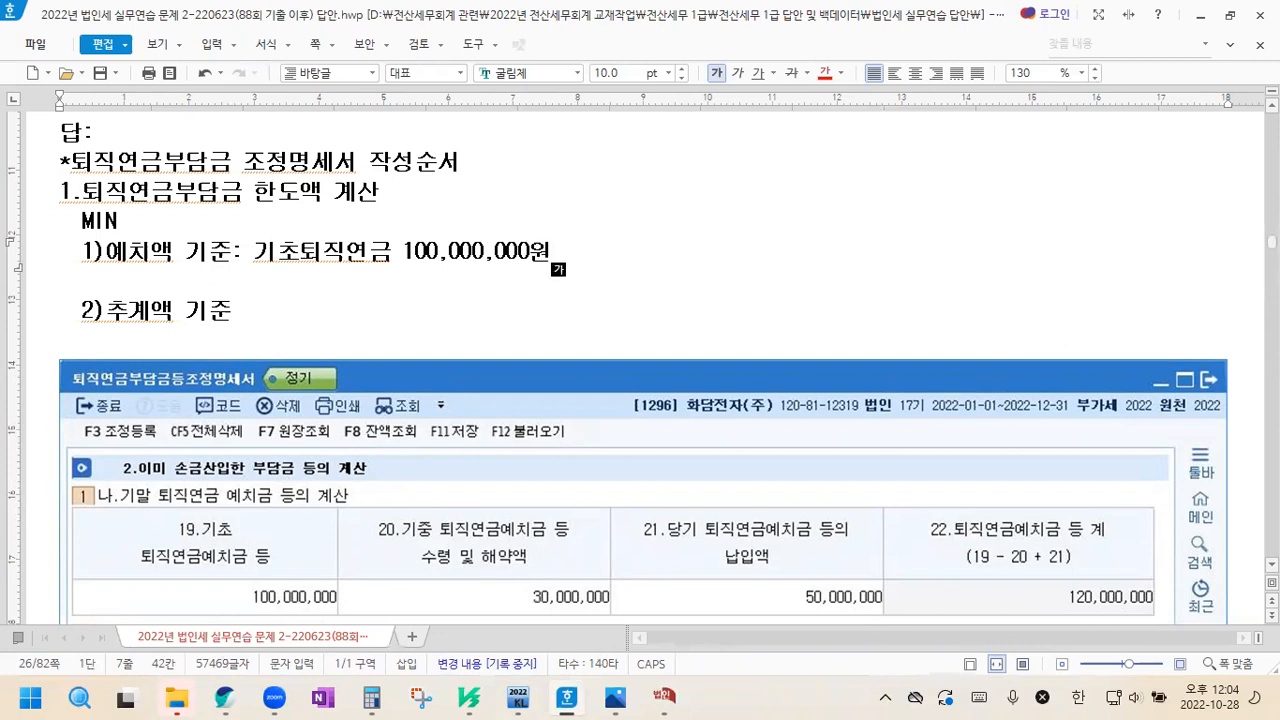
Continue the 예치액 기준 formula with "-퇴직연금사용.감소.해약 30,000,000원" and start a new line below it
type("퇴직연금시")
type("용.감")
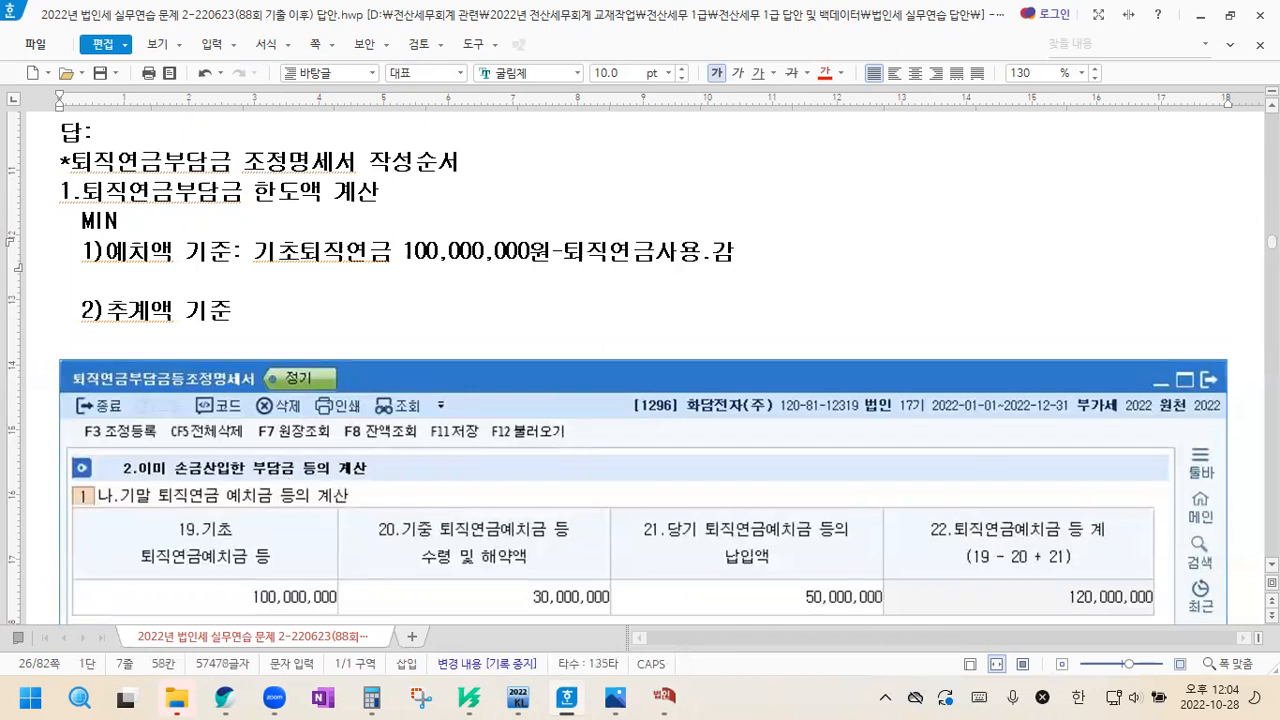
type("소.ㅎㅐ약")
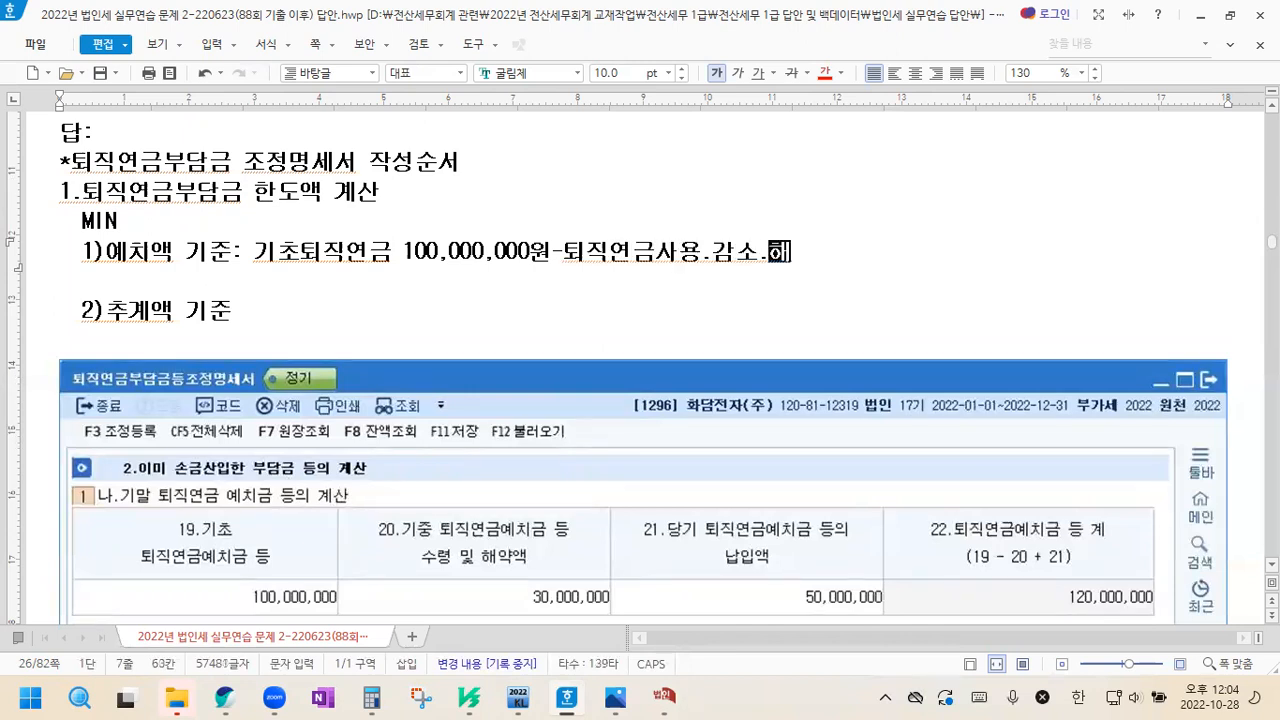
type(" 30,000,00")
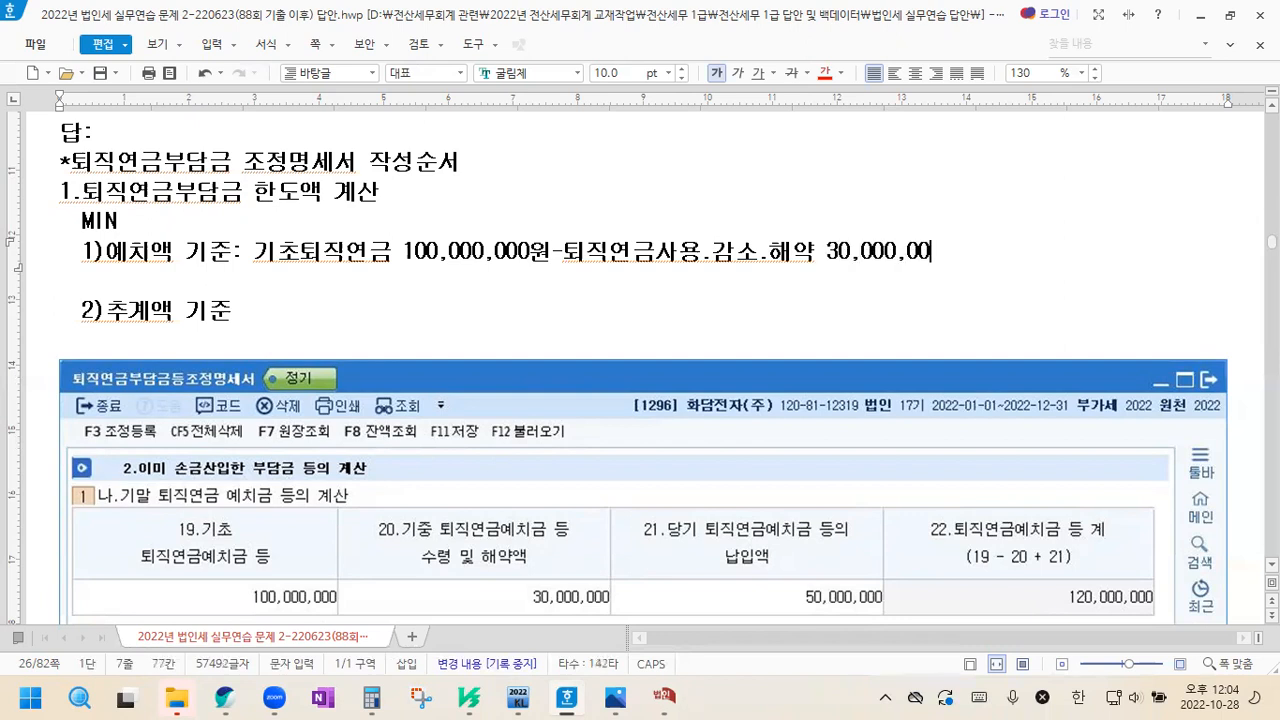
type("0원")
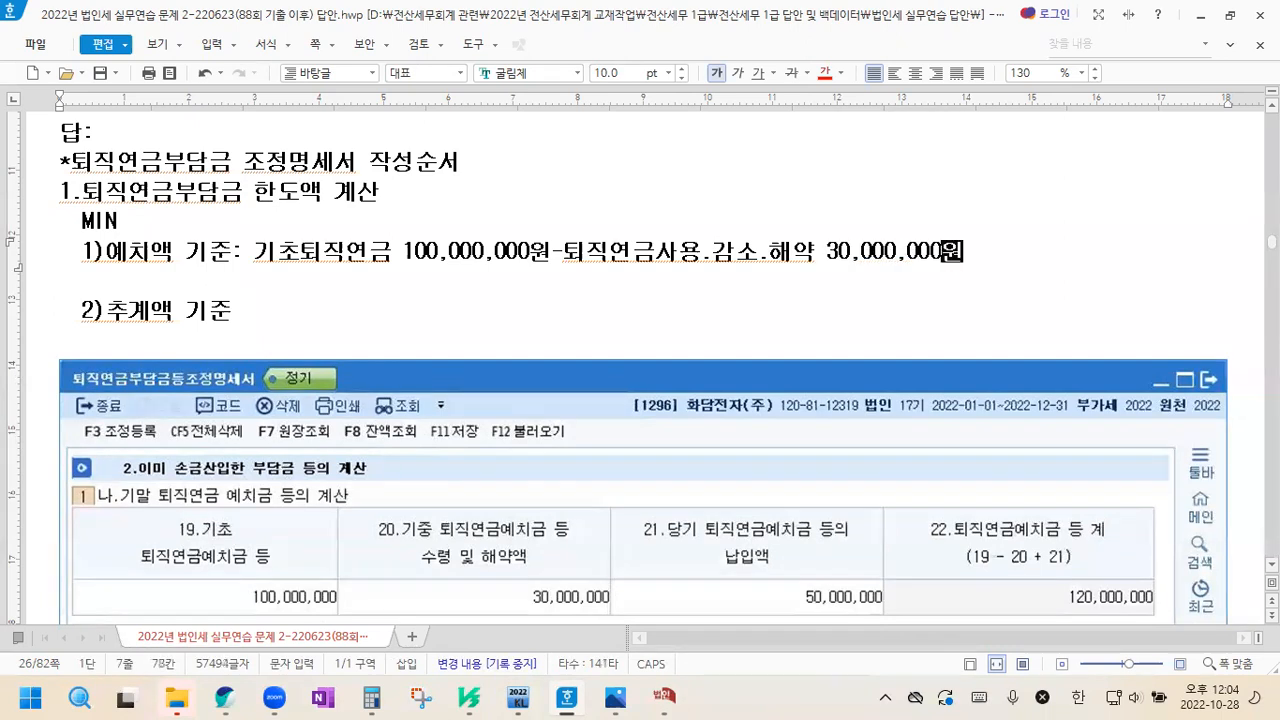
key("Return")
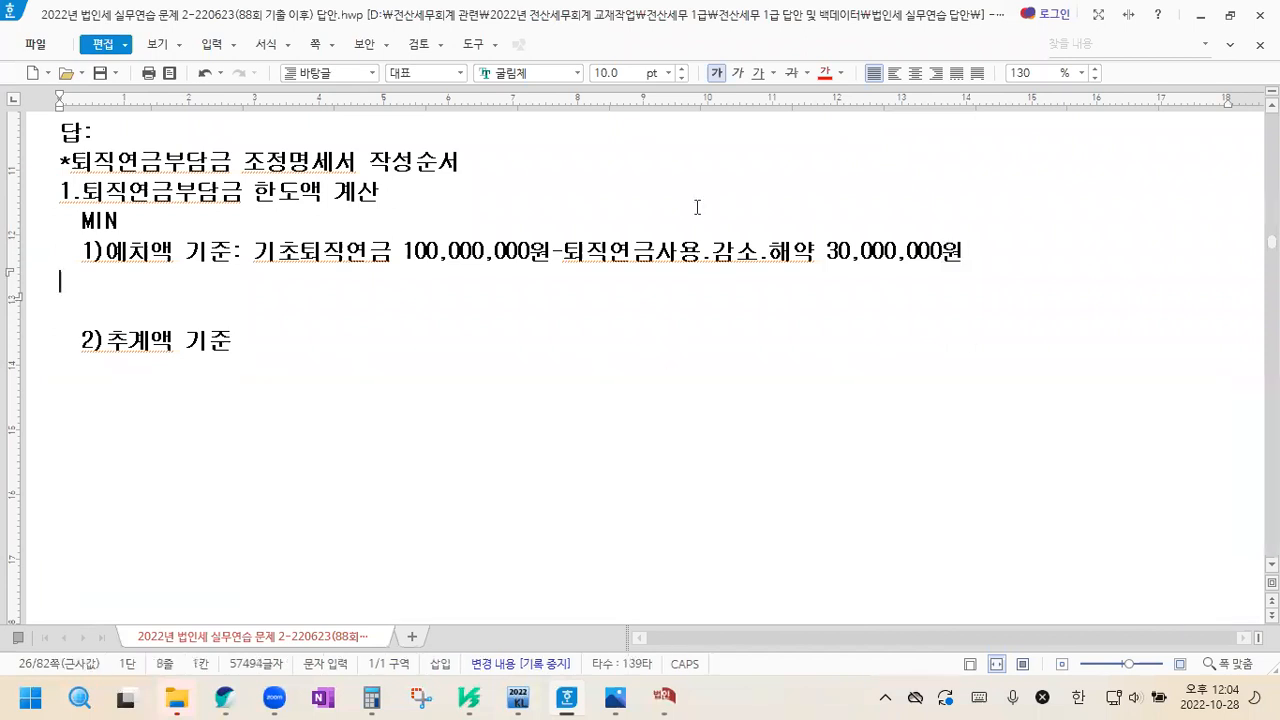
Underline "퇴직연금사용.감소.해약 30,000,000원" in the 예치액 기준 line
left_click_drag(567, 262, 989, 256)
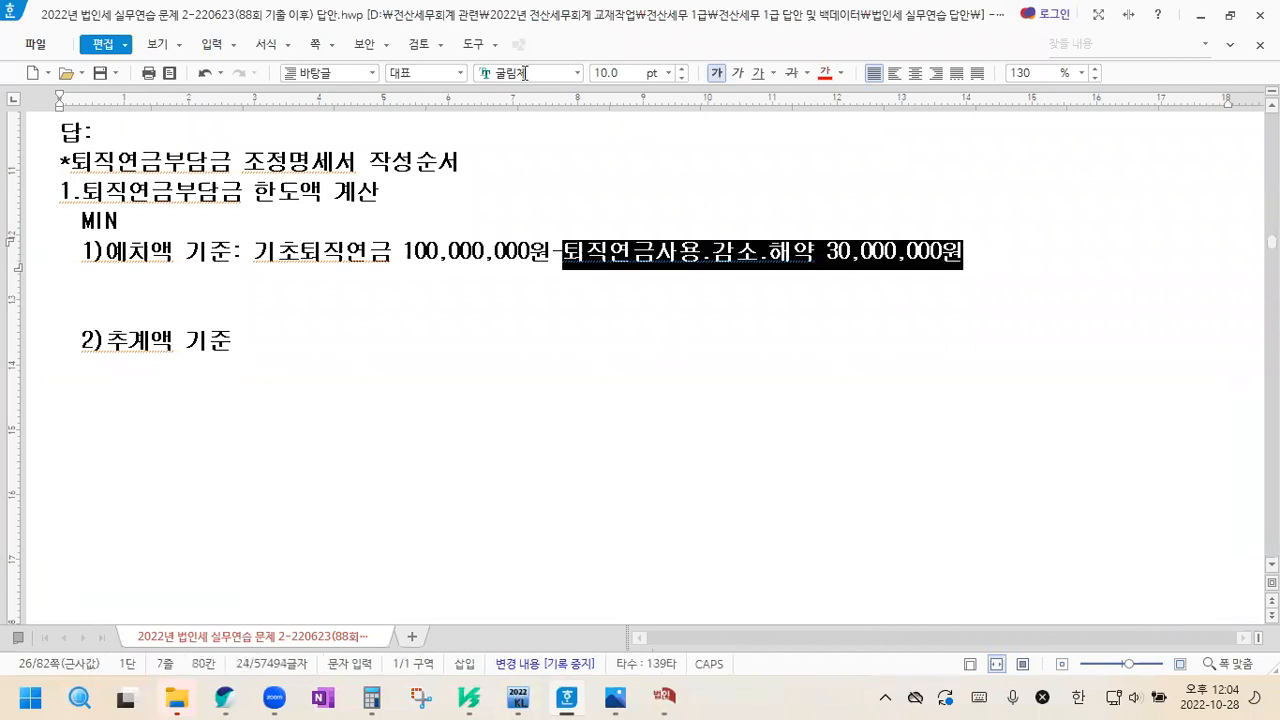
left_click(757, 73)
left_click(639, 289)
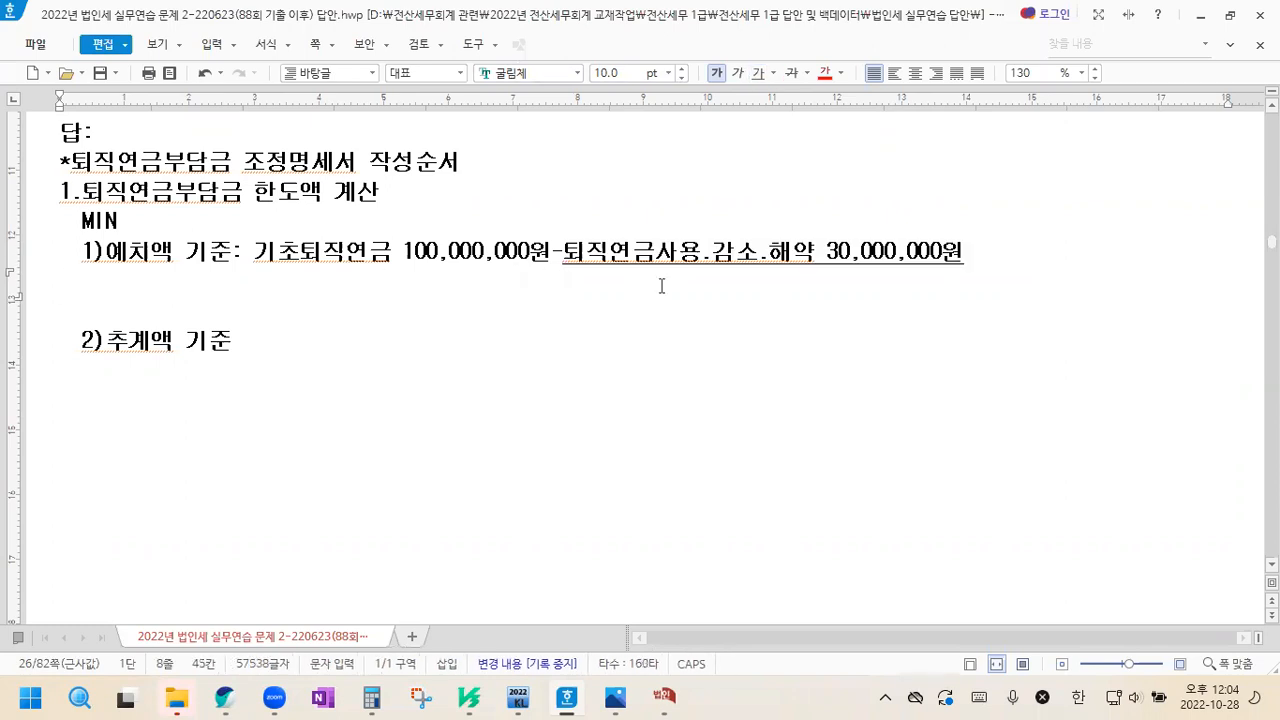
Add the note "↳손금불산입(유보감소)" beneath the underlined 퇴직연금사용.감소.해약 amount, using the ↳ special character, with blank lines after it
key("ctrl+F10")
left_click(1004, 107)
type("손금불산ㅇ입(유보감소)")
key("Return")
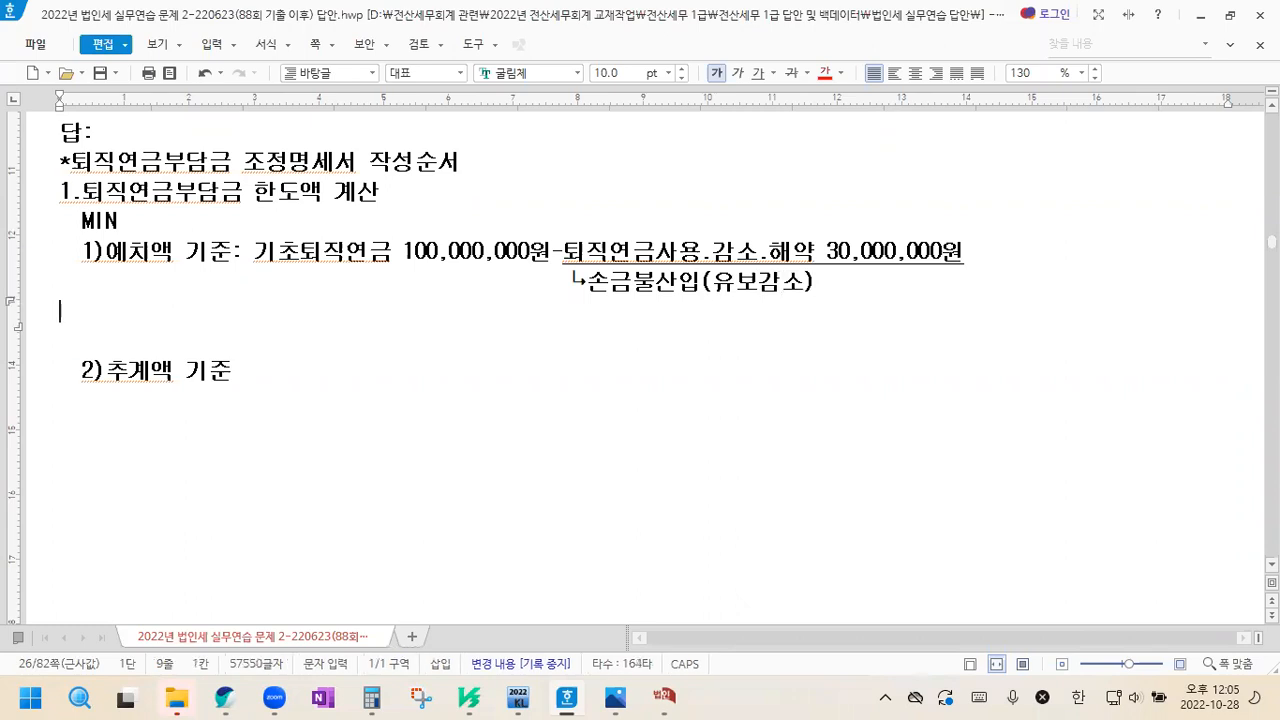
key("Return")
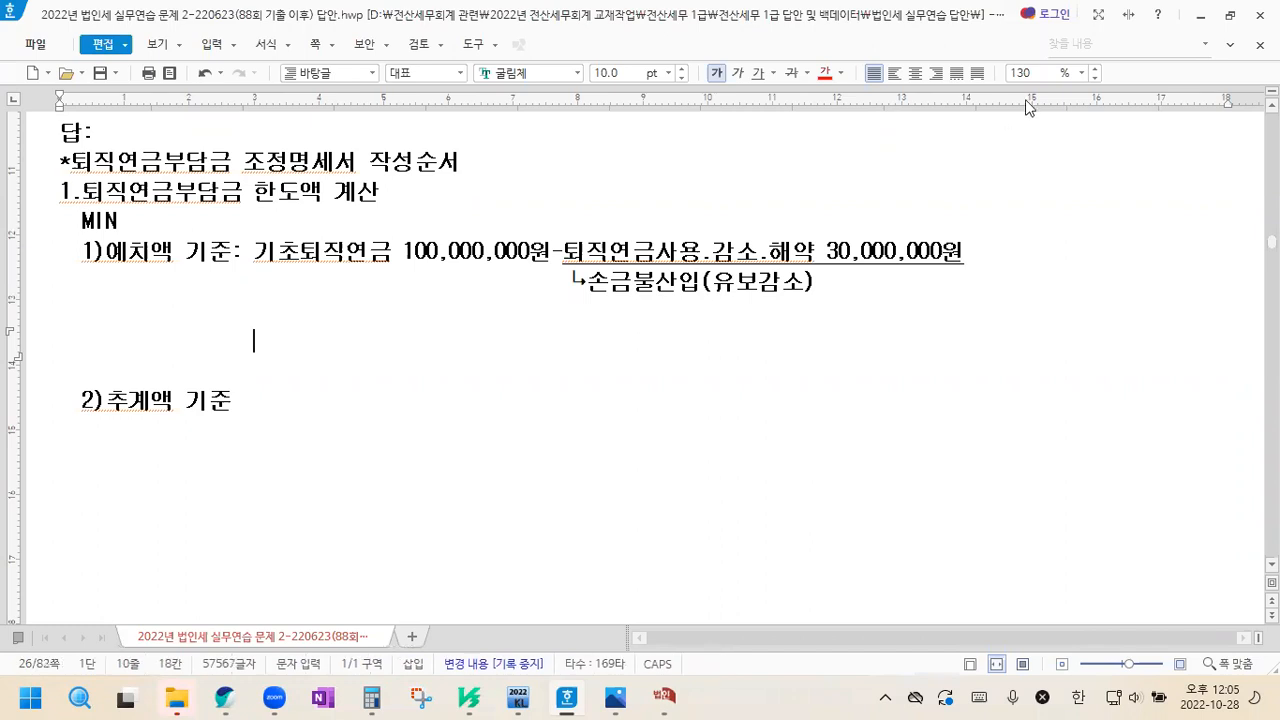
Append "+당기납입액 50,000,000원" to the end of the 예치액 기준 line
left_click(976, 259)
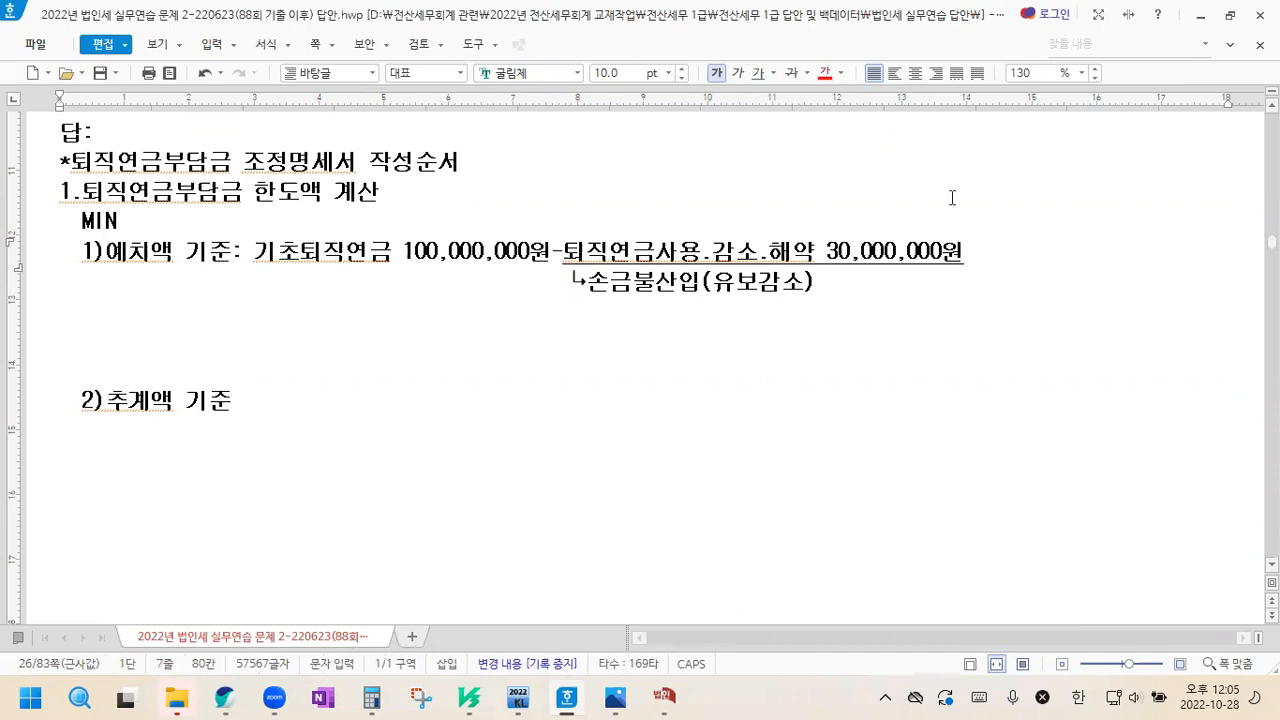
type("ㅓ")
type("당기납입ㅇ")
type("액 ")
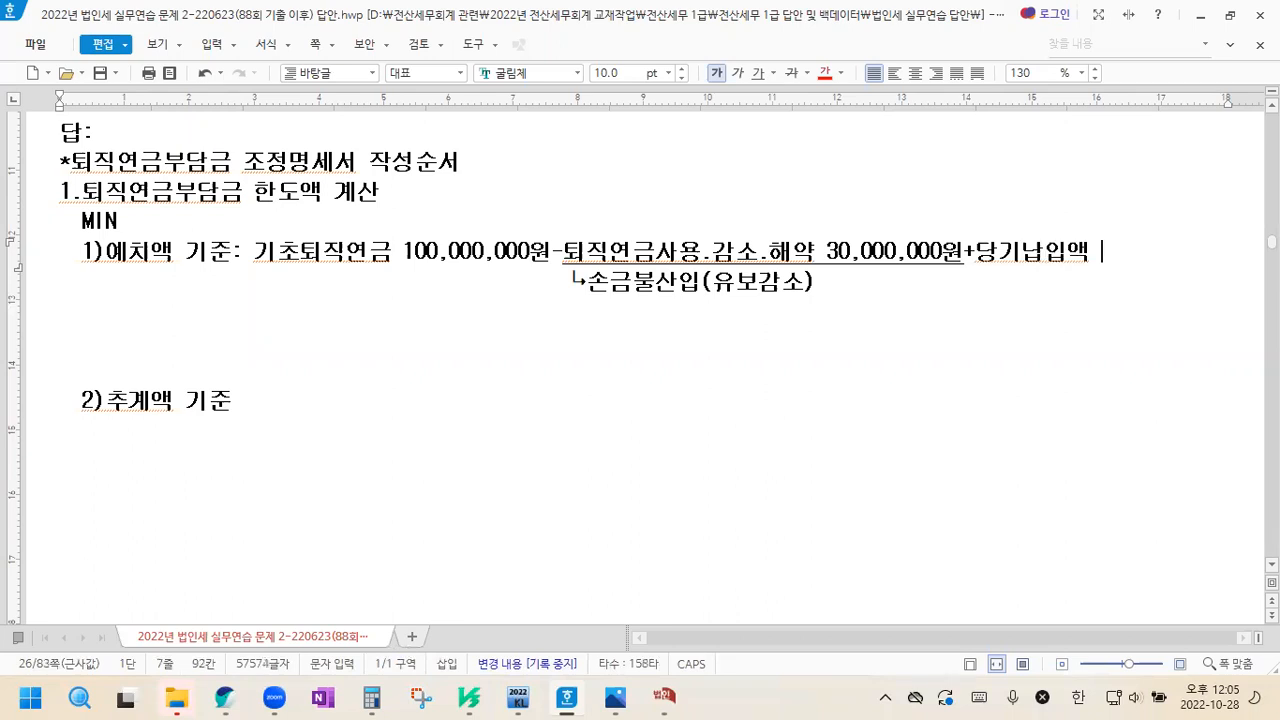
type("50,000,")
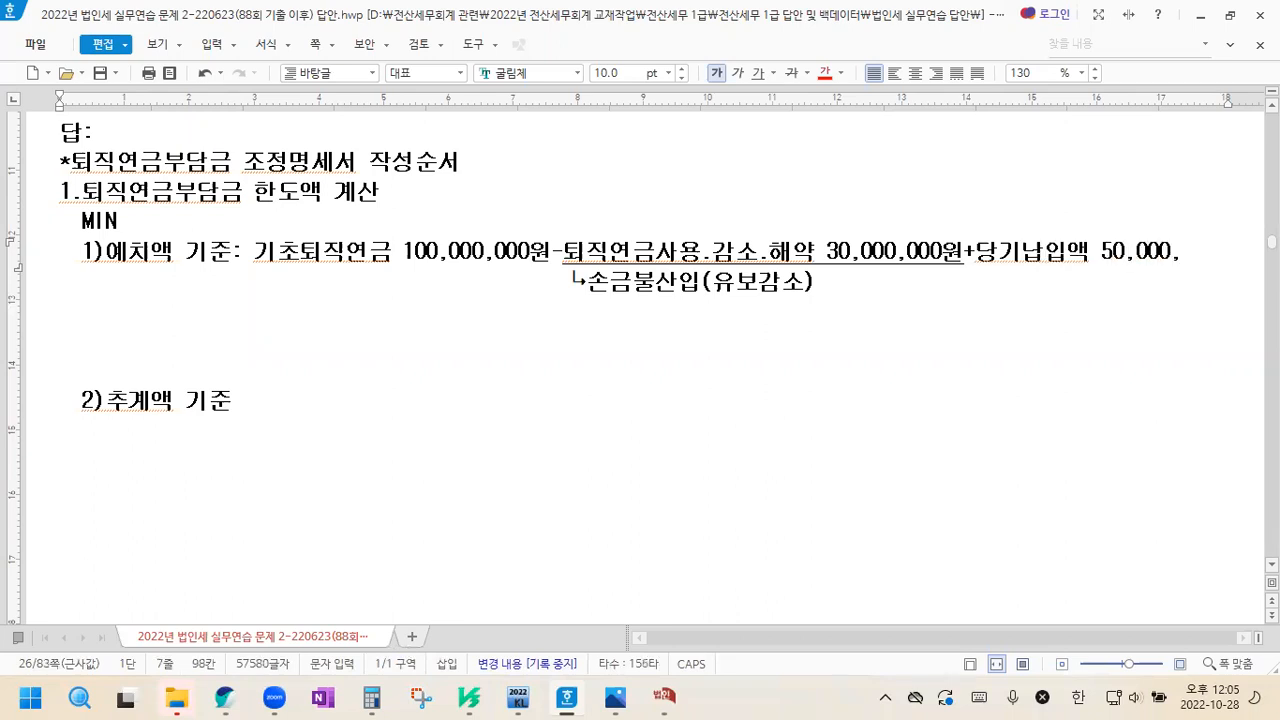
type("000원")
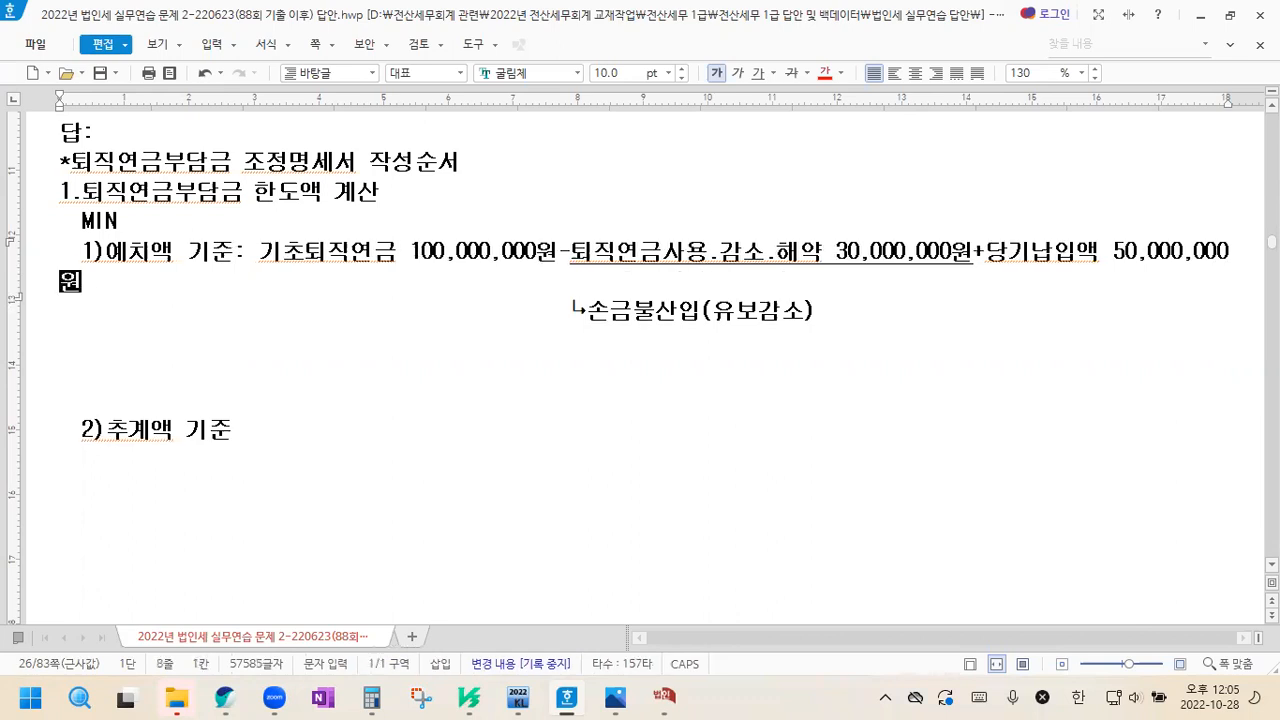
Move "+당기납입액 50,000,000" out of the 예치액 기준 line to an indented line of its own below the 손금불산입 note
left_click_drag(972, 255, 1230, 255)
key("ctrl+c")
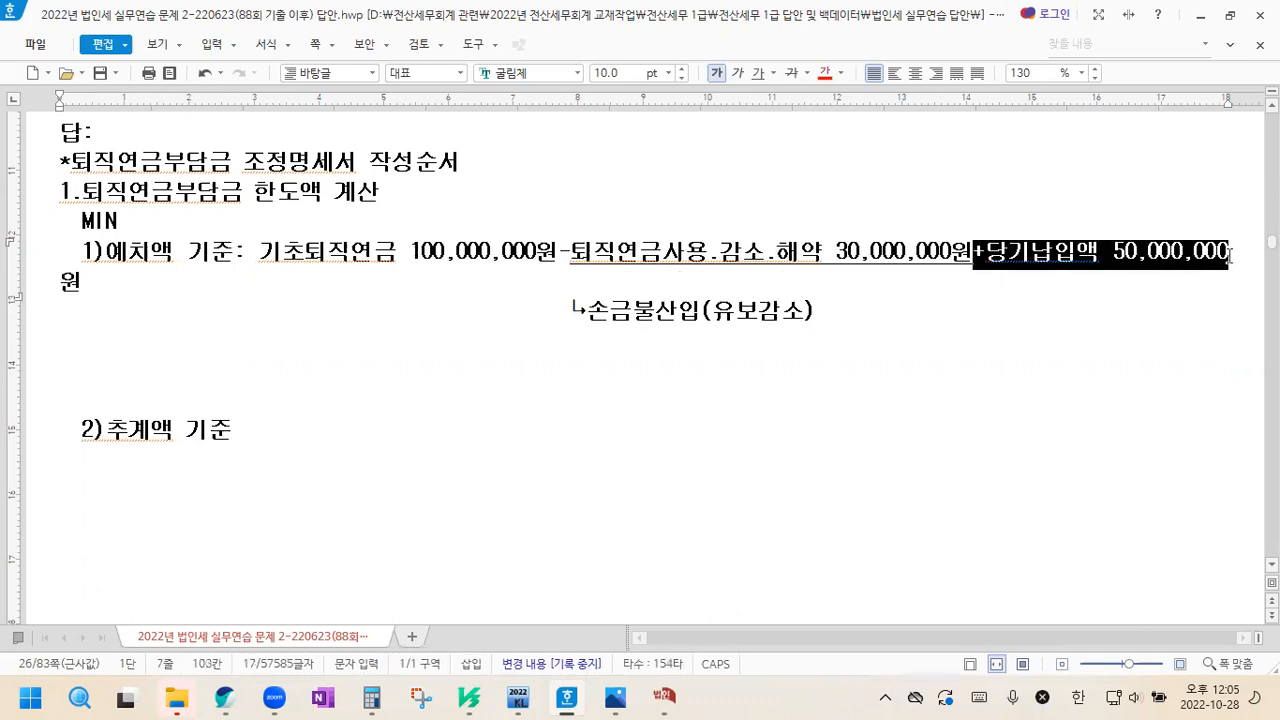
key("Delete")
left_click(825, 293)
key("Return")
key("Return")
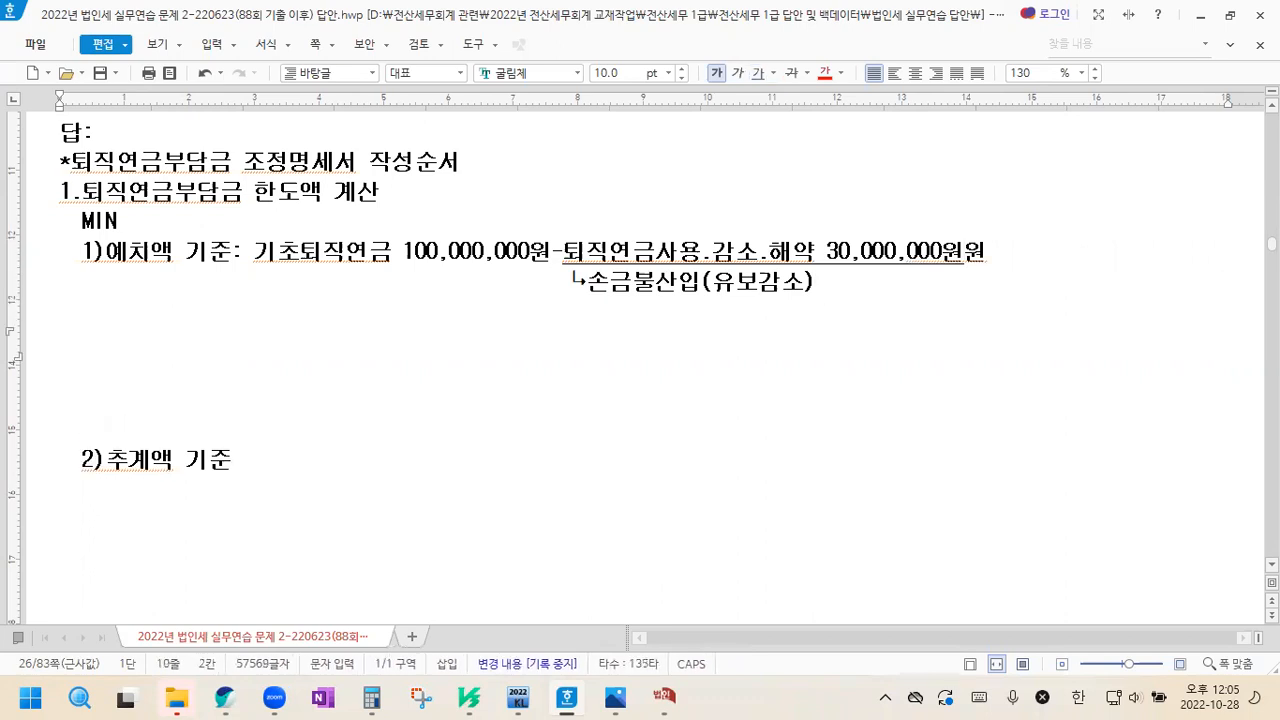
key("ctrl+v")
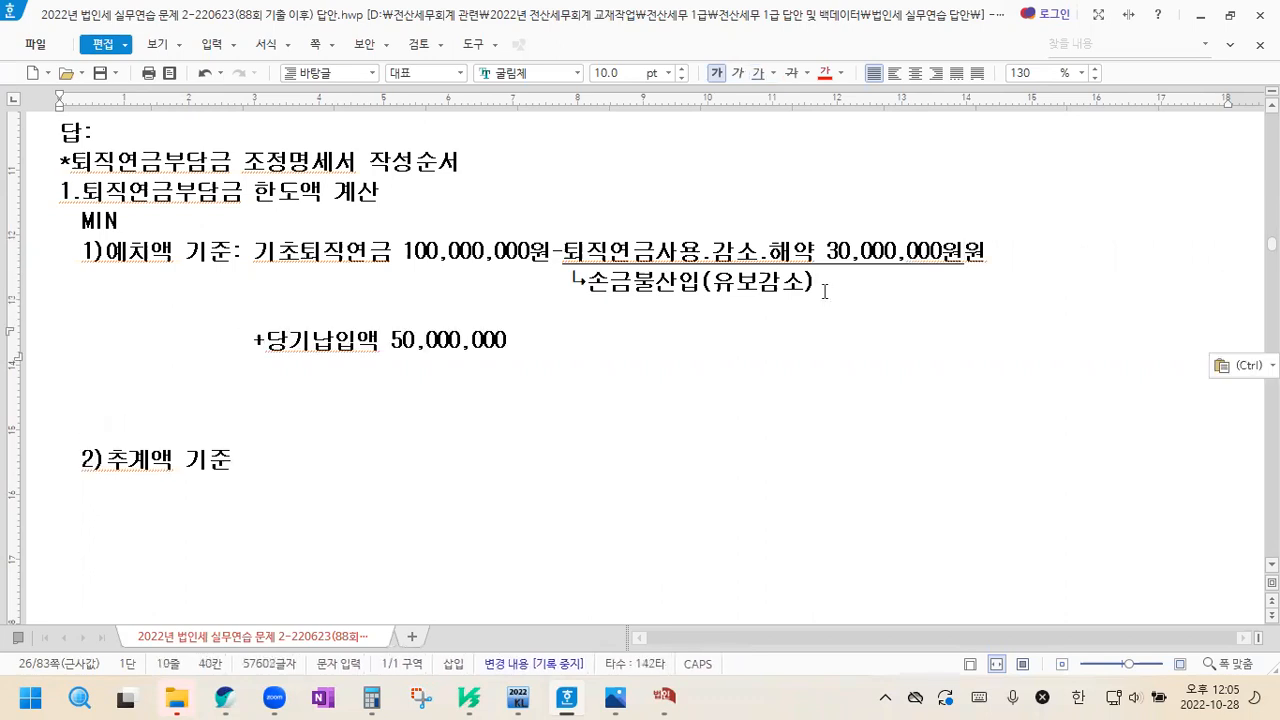
Complete the 당기납입액 line with "=퇴직연금기말잔액 120,000,000원" and start a new line
type("=퇴직연금")
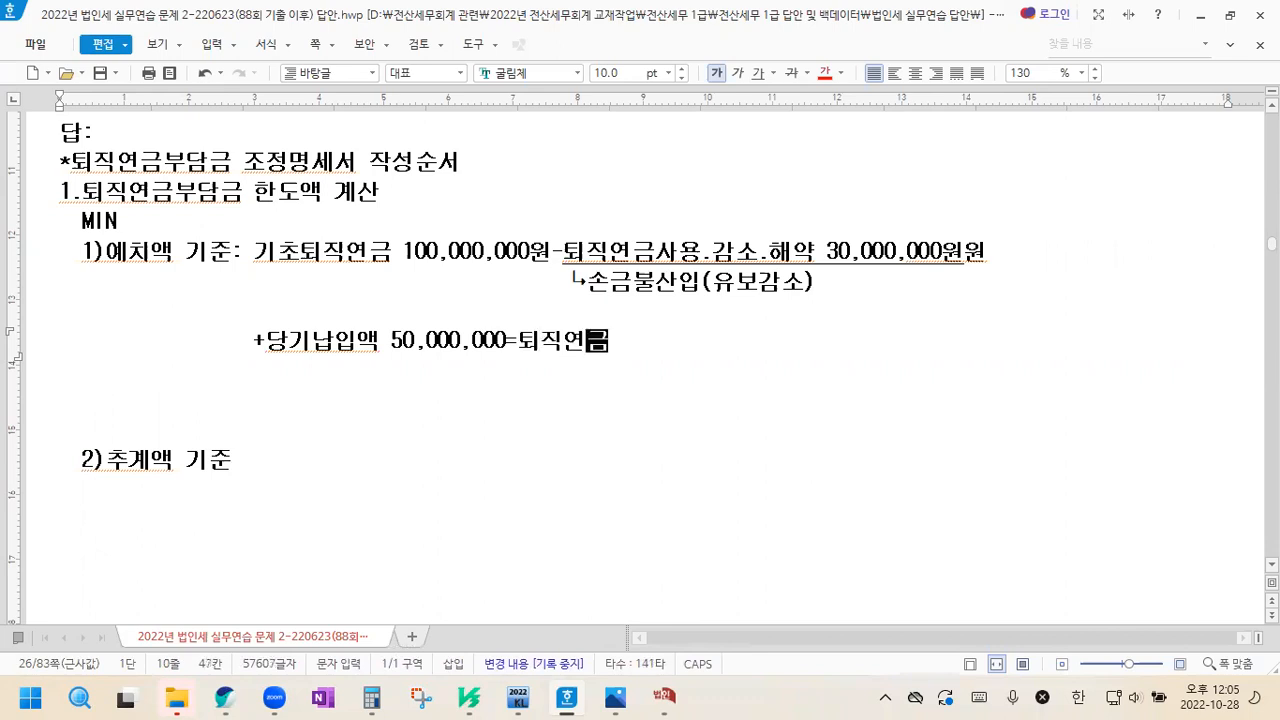
type("기말지")
type("잔액")
type(" 120")
type(",000,000")
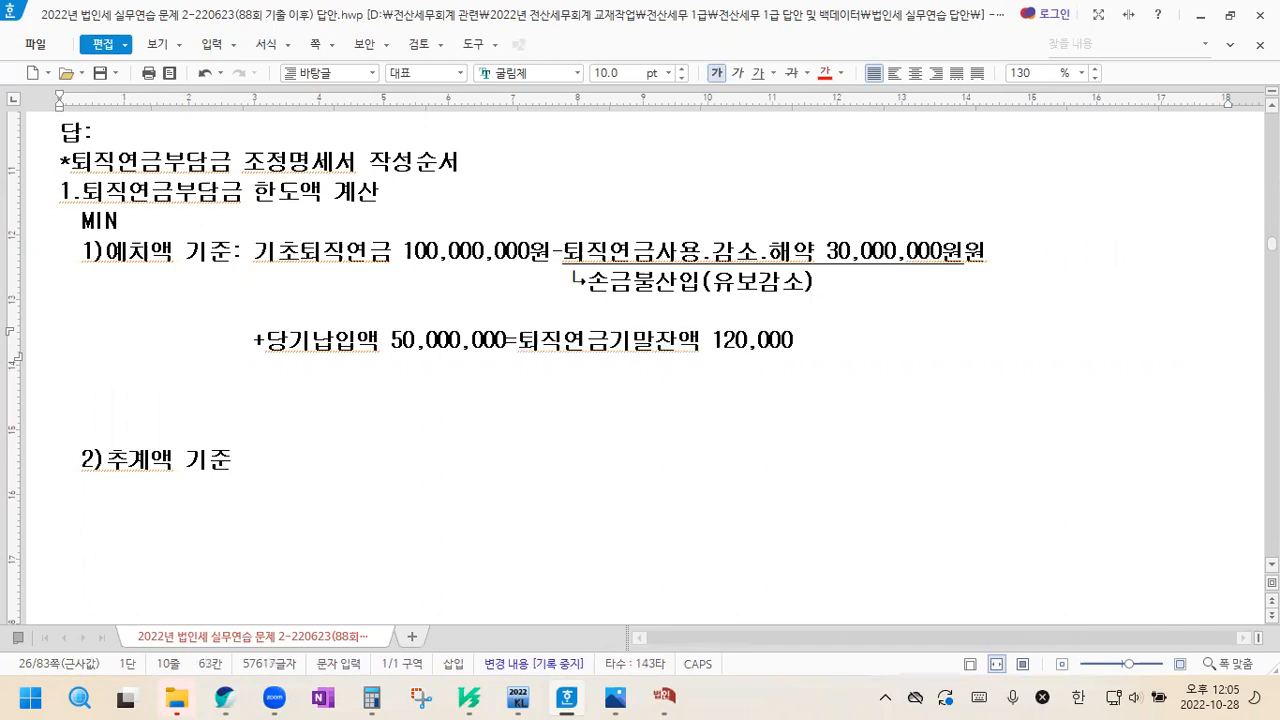
type("원")
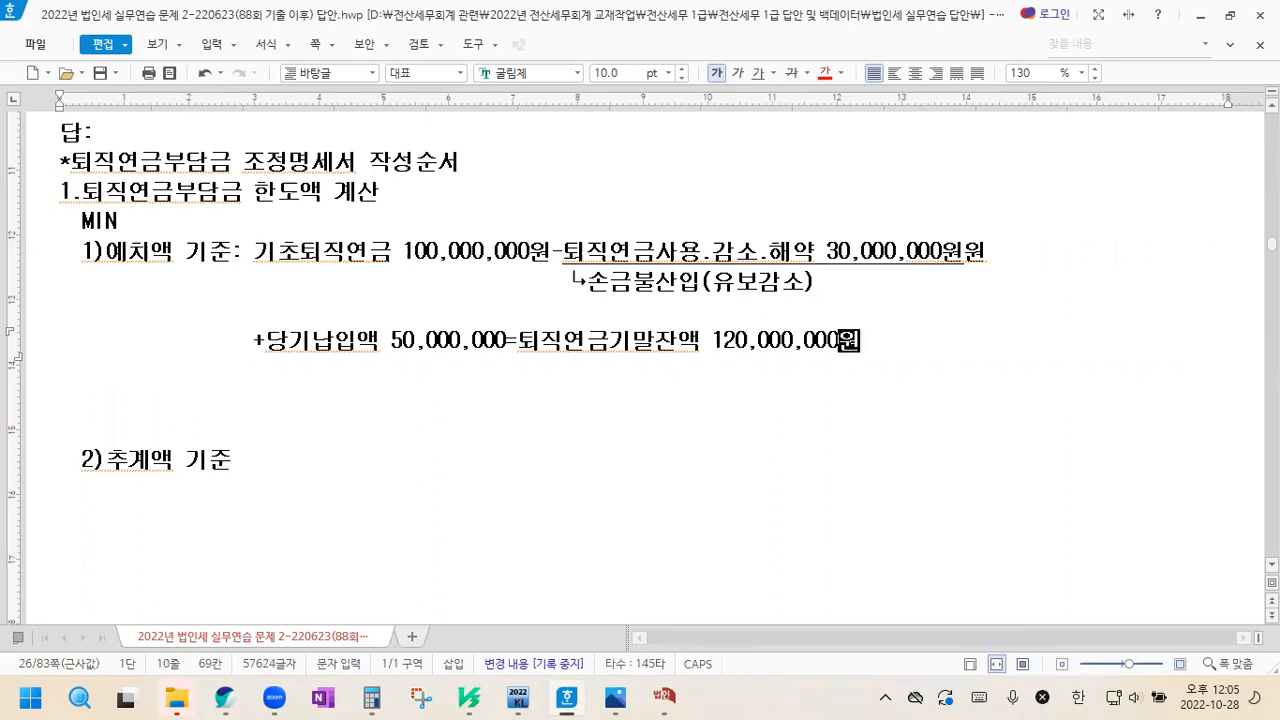
key("Return")
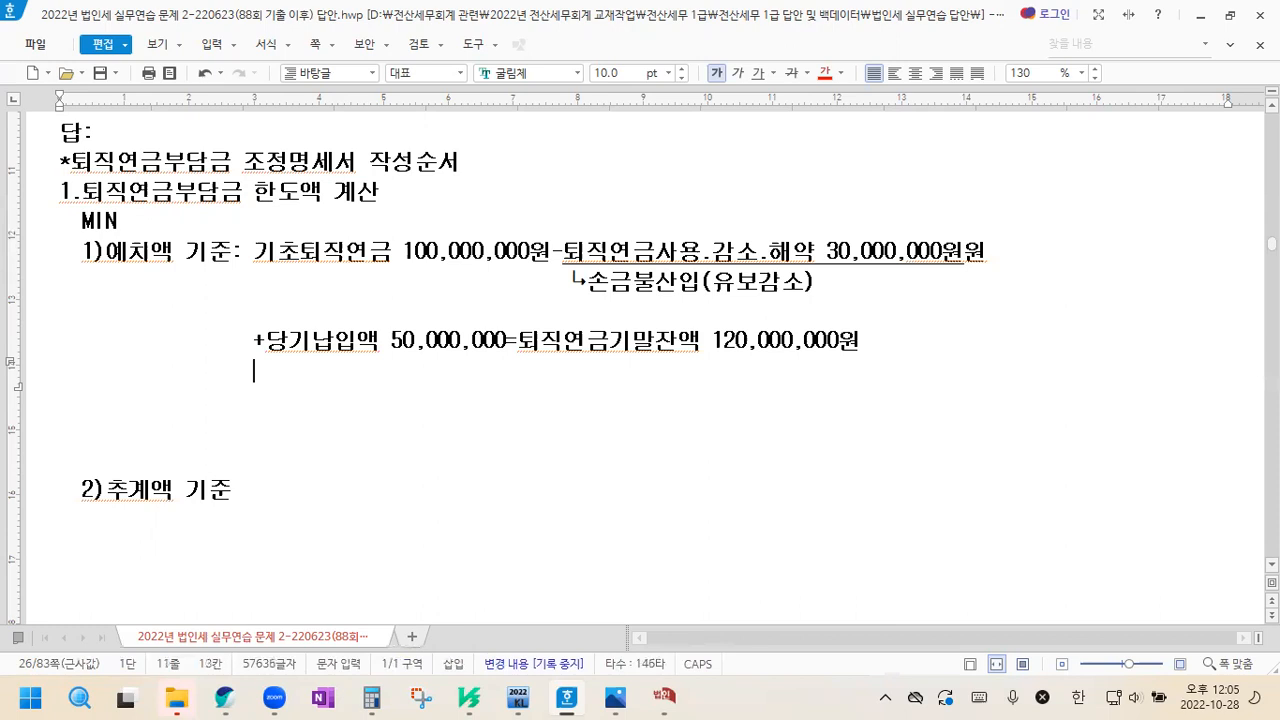
Add the indented line "-이미손금산입액" below the 퇴직연금기말잔액 line, leaving a blank line between them
key("Return")
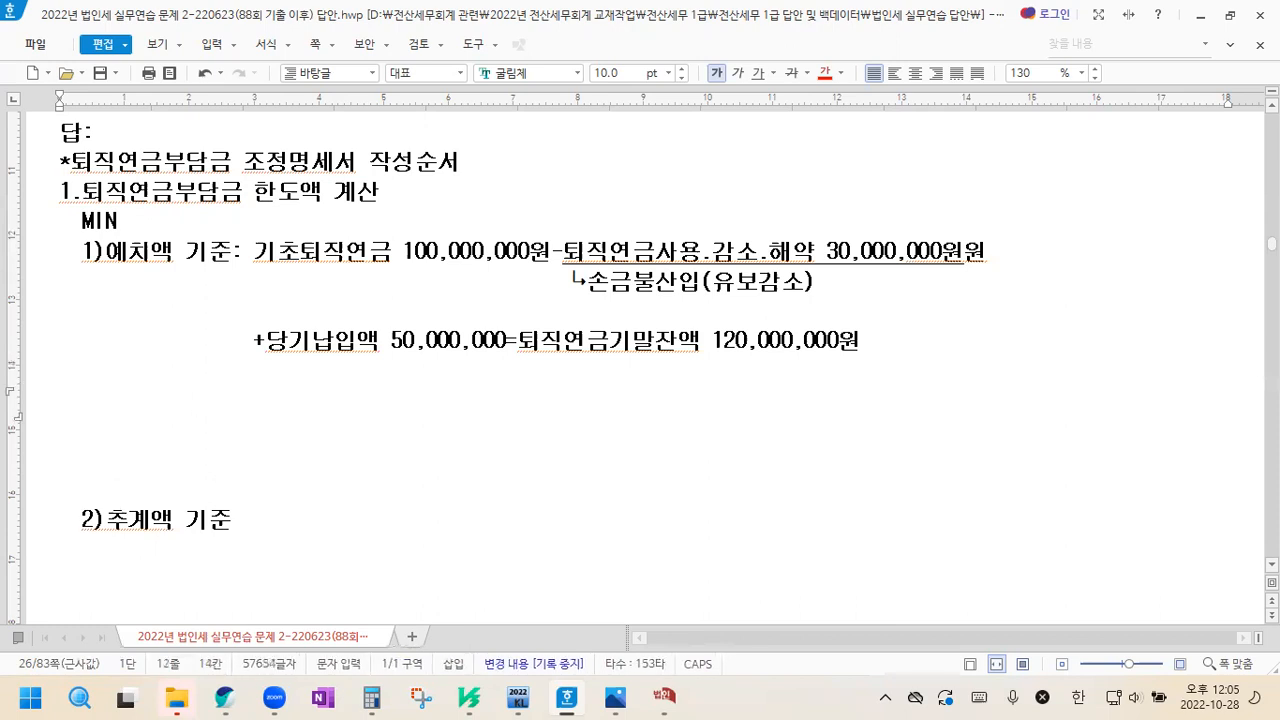
type("-이미손금산입")
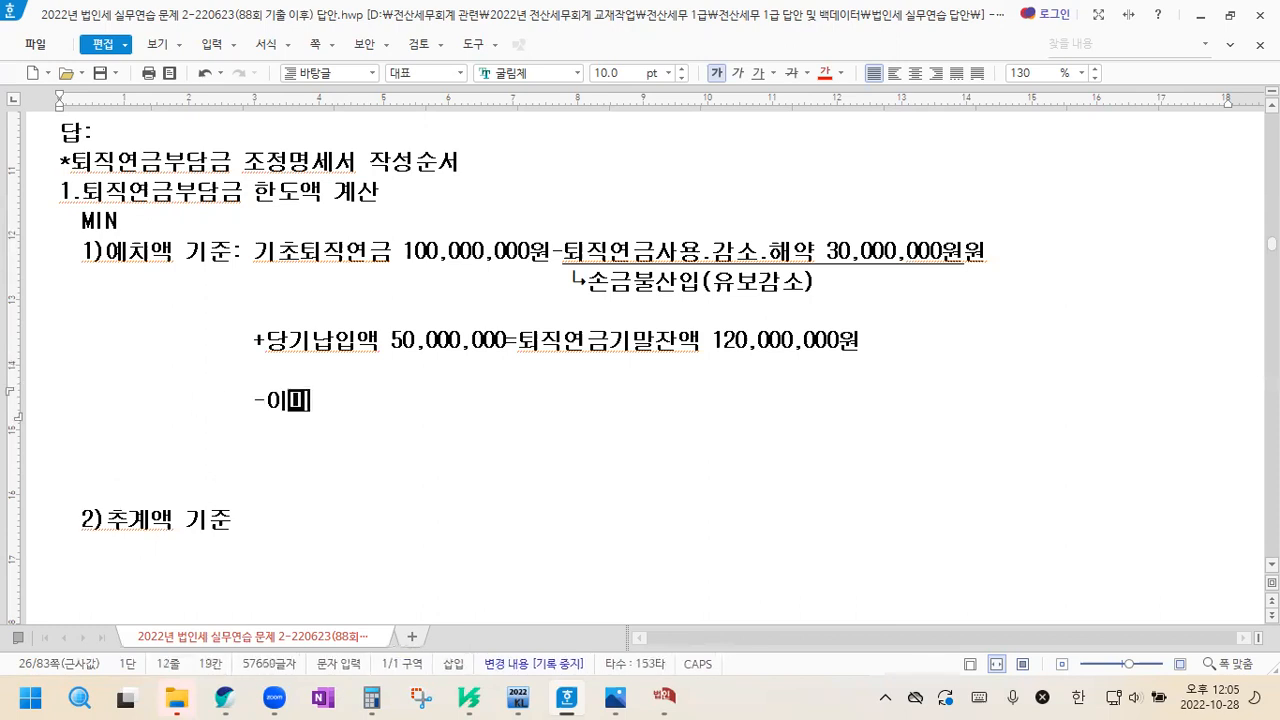
type("액")
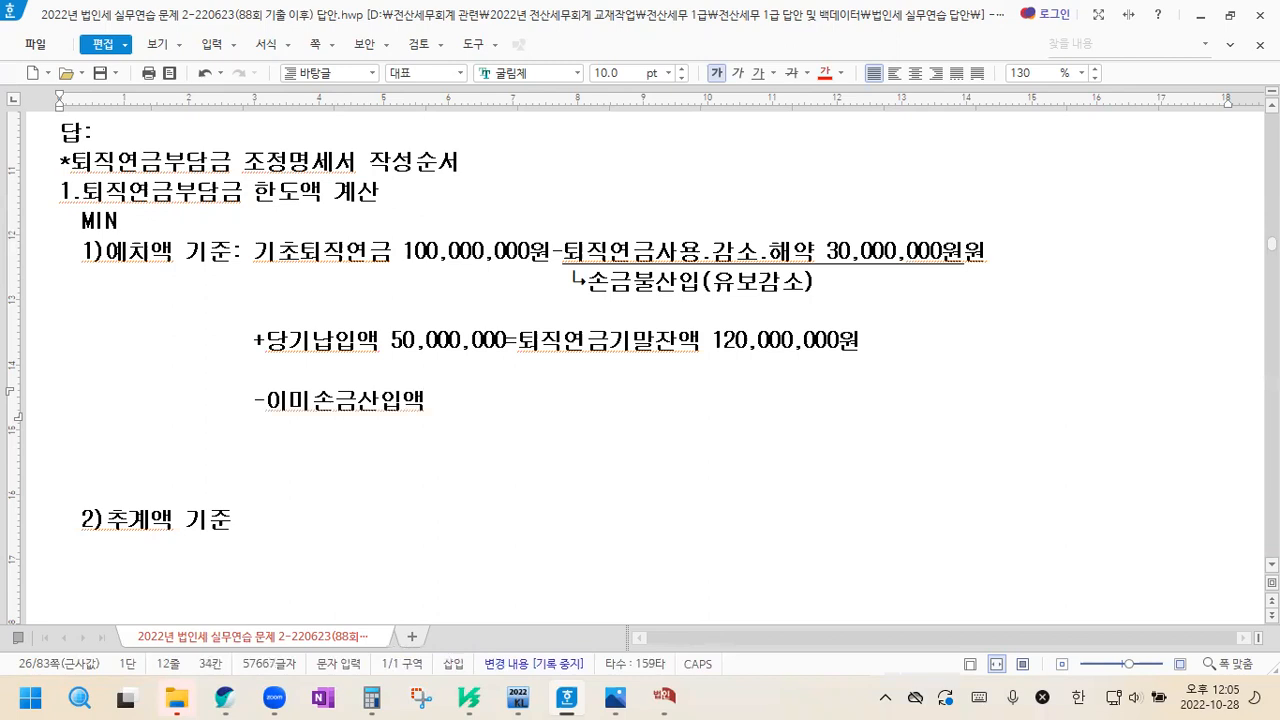
key("Return")
Underline "이미손금산입액", leaving out the minus sign, and place the cursor on the line below
left_click_drag(265, 400, 436, 402)
left_click(433, 401)
left_click_drag(265, 401, 426, 401)
left_click(759, 74)
left_click(336, 434)
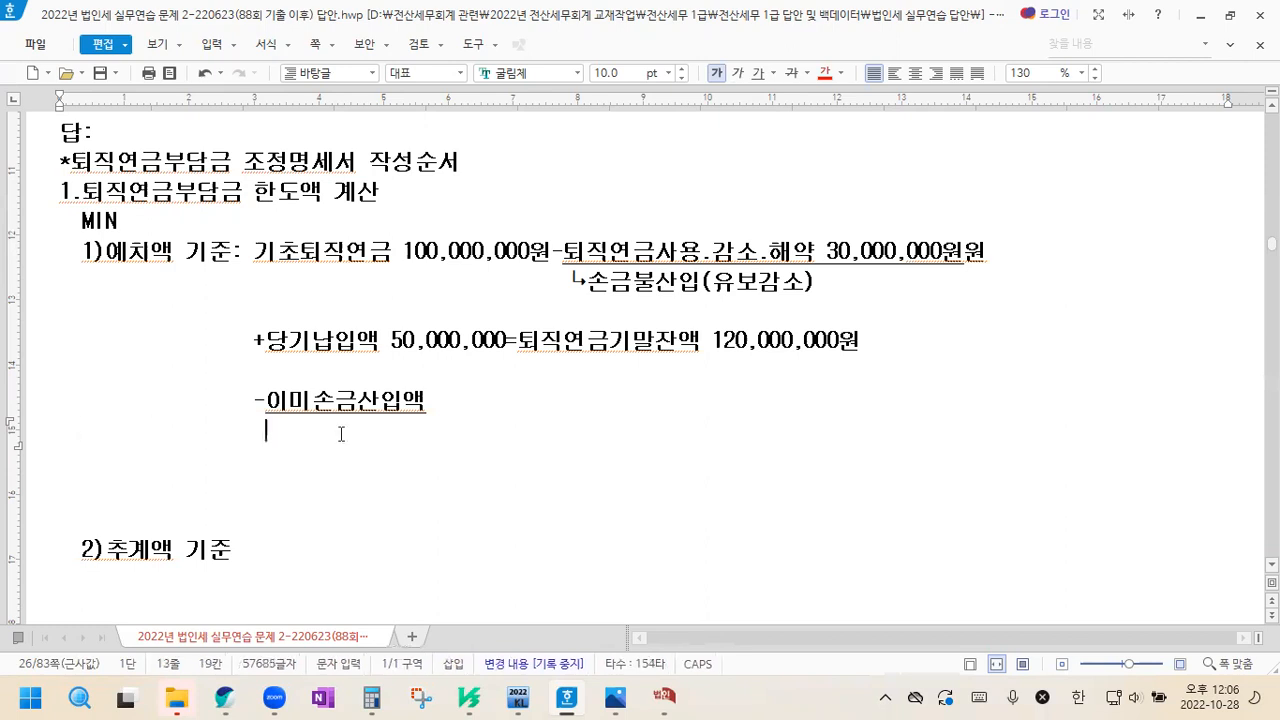
Begin the note under 이미손금산입액 with the ↳ special character followed by "기초퇴직연금충당금 0원"
key("ctrl+F10")
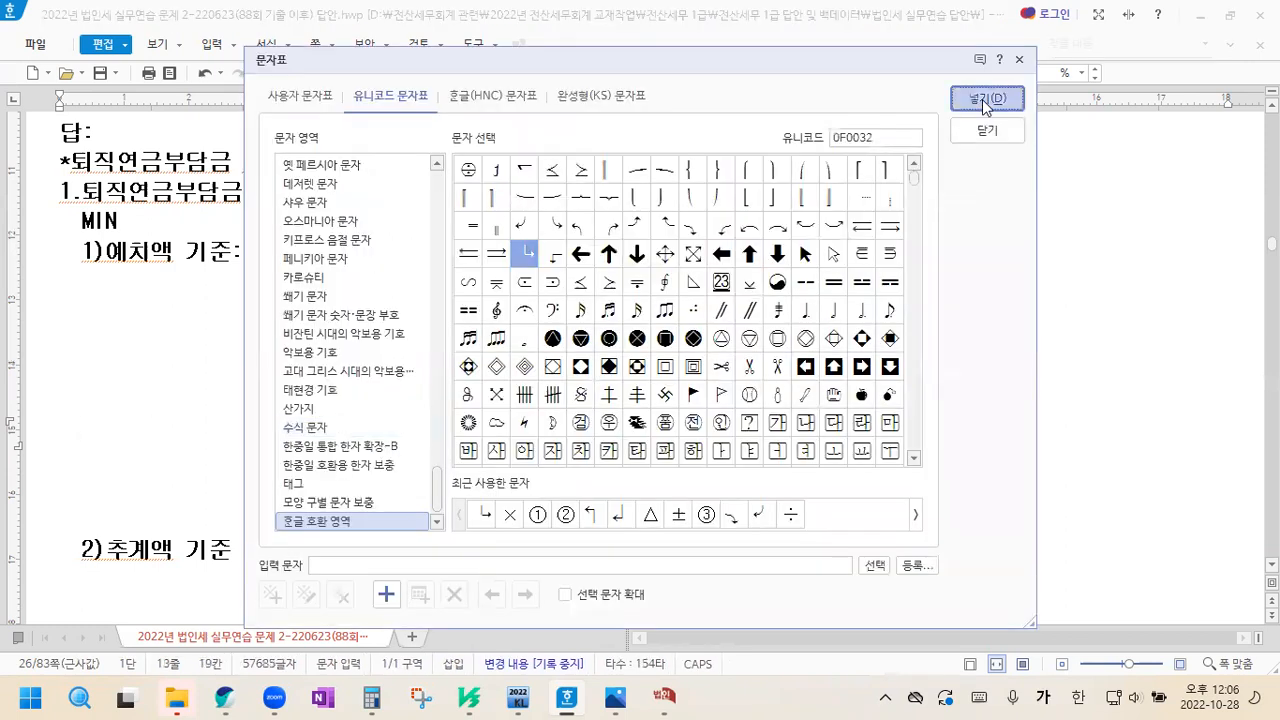
left_click(986, 99)
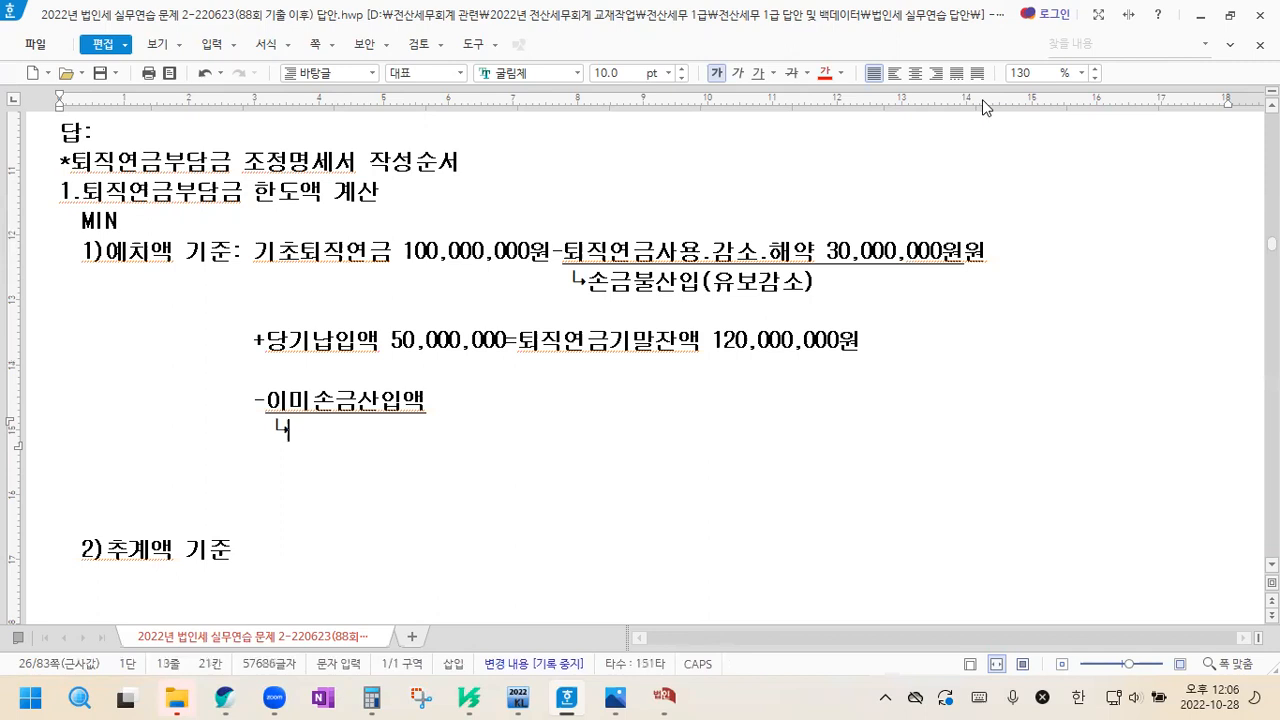
type("기초")
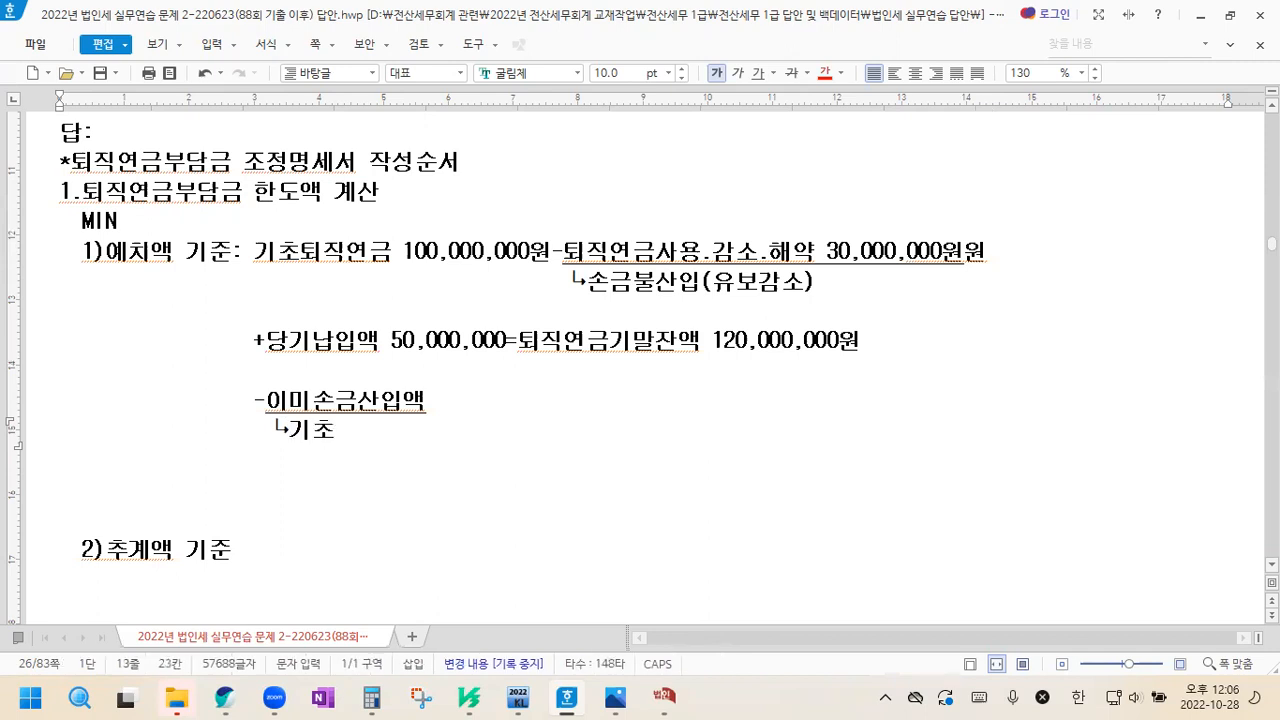
key("BackSpace")
key("BackSpace")
key("BackSpace")
type("기초퇴직연")
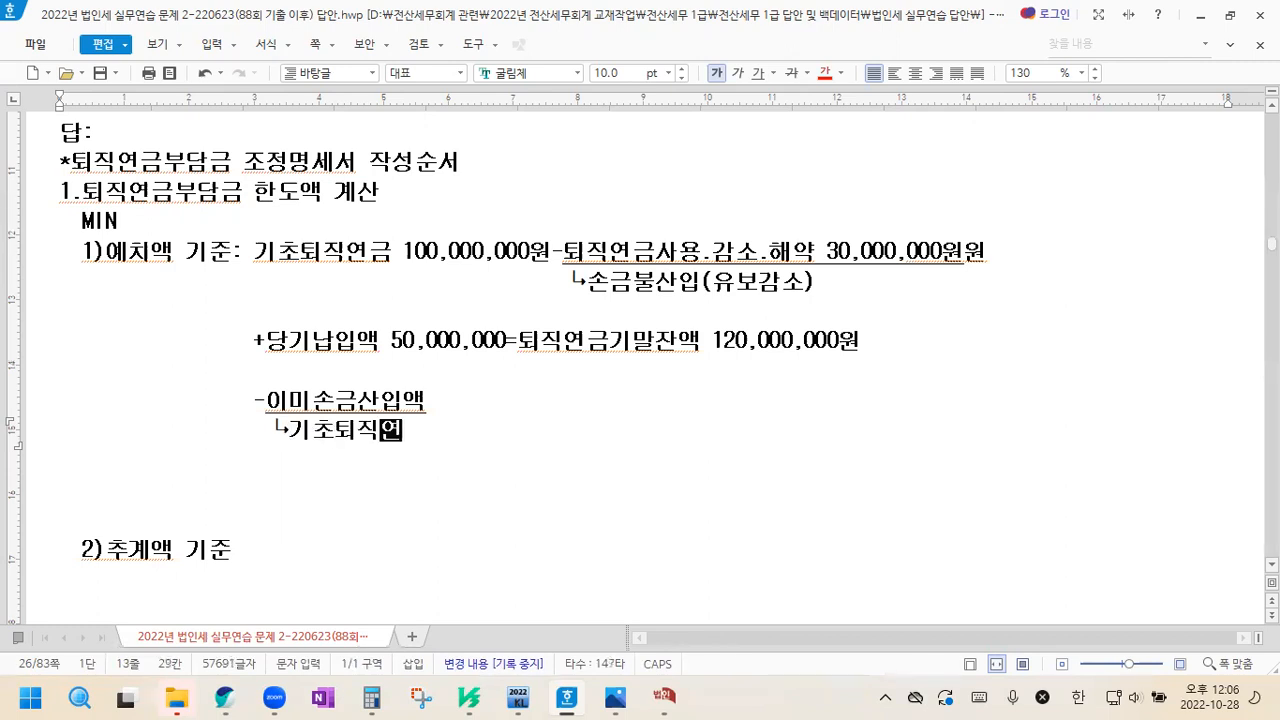
type("금ㅊ충당금 ")
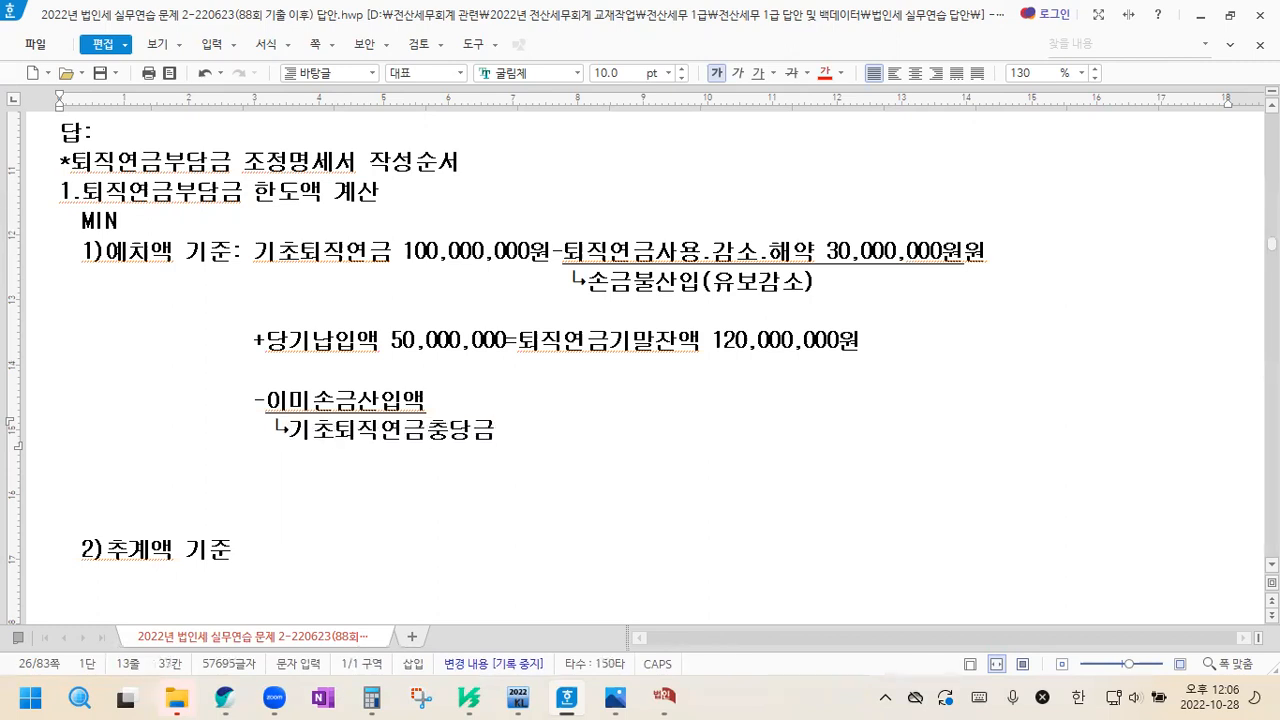
type("0원")
type("+전기말시")
type("ㄴ고조ㅈ")
type("ㅓㅇ손금산입")
type("액 ")
type("100,000")
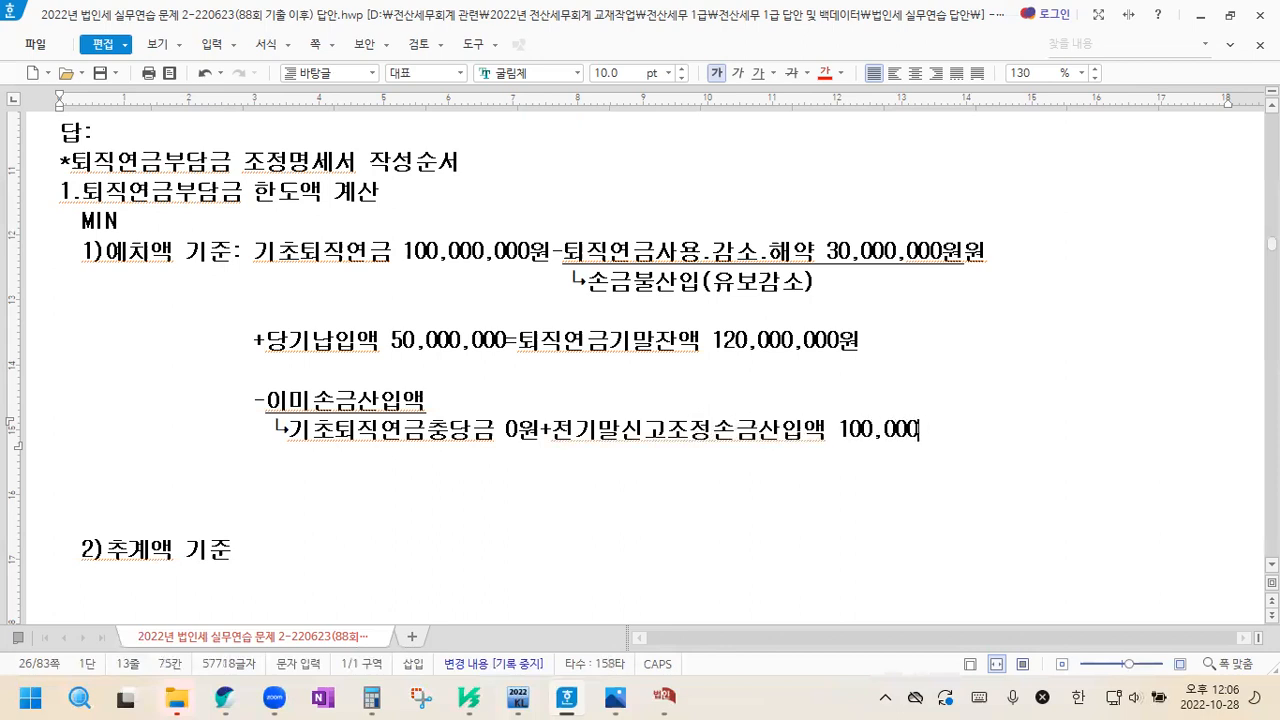
type(",000원")
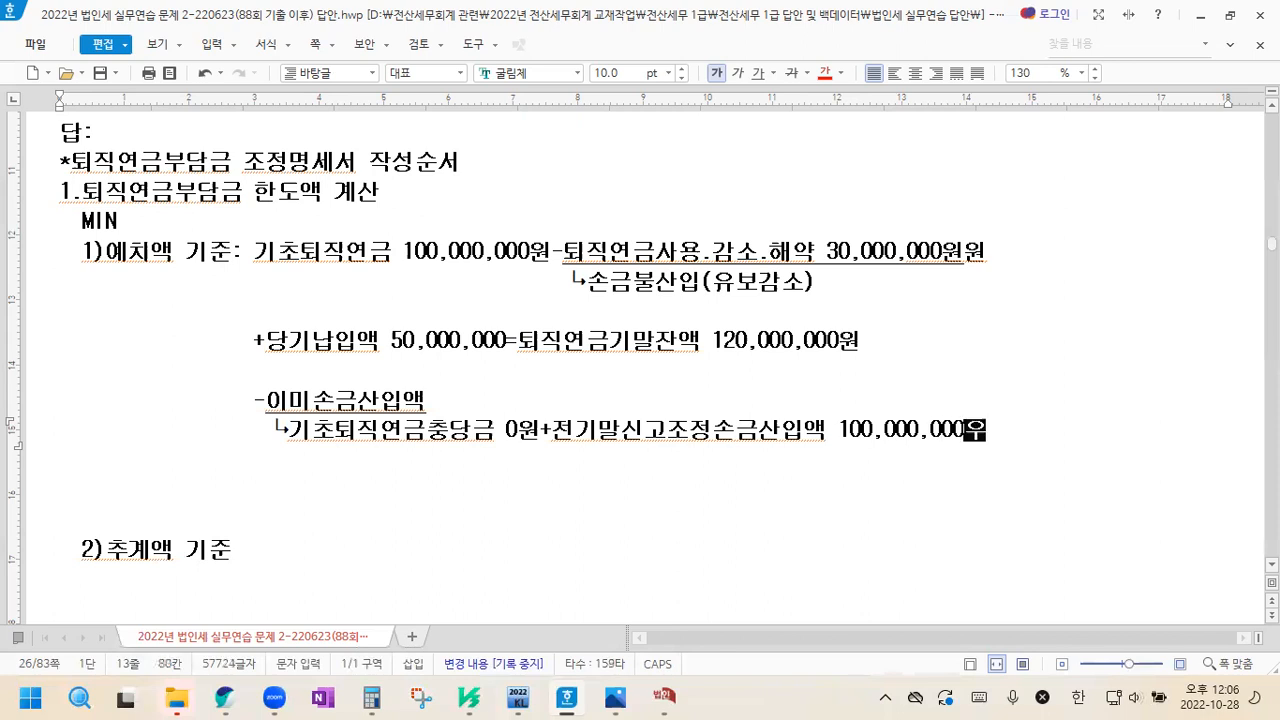
Extend the 기초퇴직연금충당금 note with "+전기말신고조정손금산입액 100,000,000원" and start a new line
key("Return")
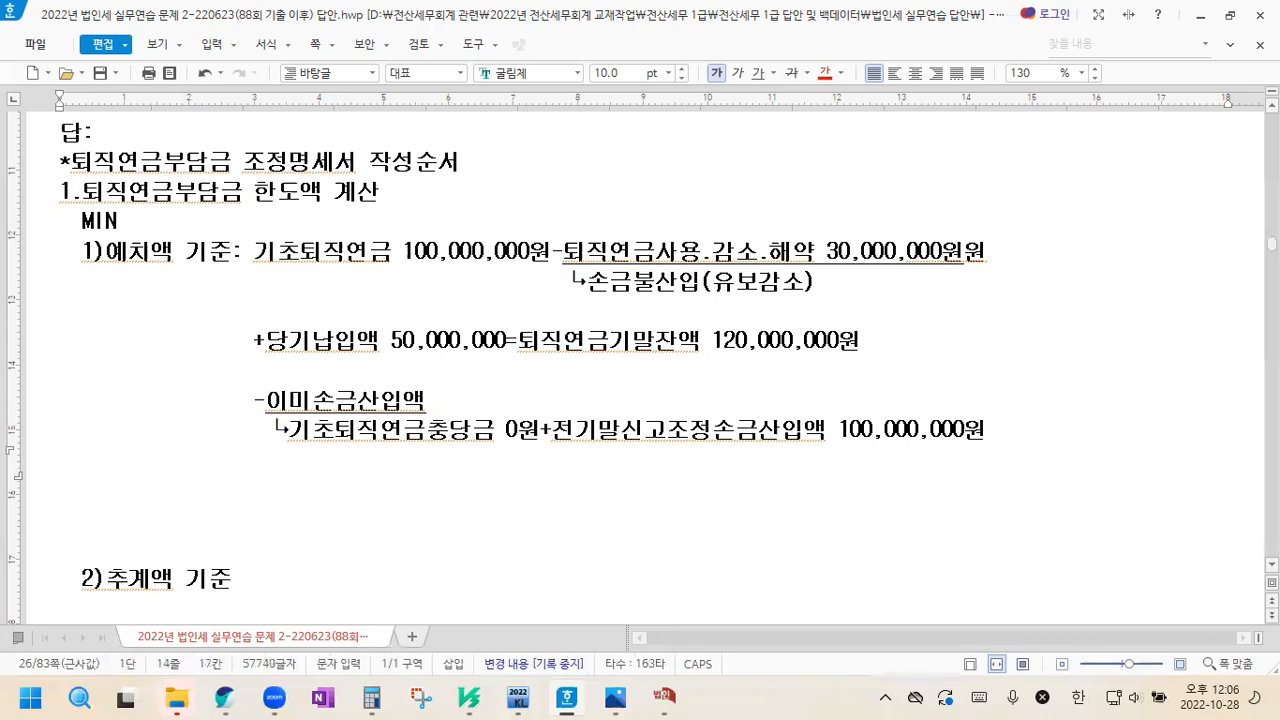
Continue the 이미손금산입액 note on its second line with "-퇴직연금충당금부인액 0원-퇴직연금사용.감소.해약액 30,000,000원"
type("-퇴직")
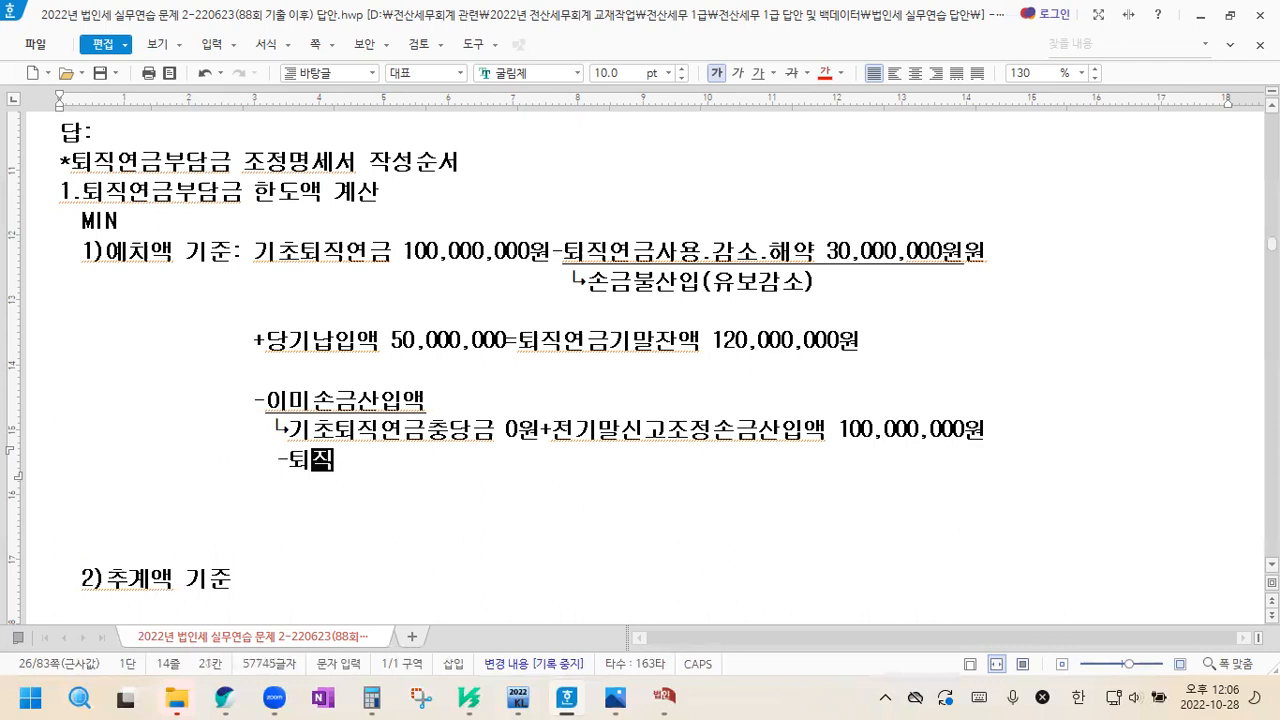
type("연금추충당금부")
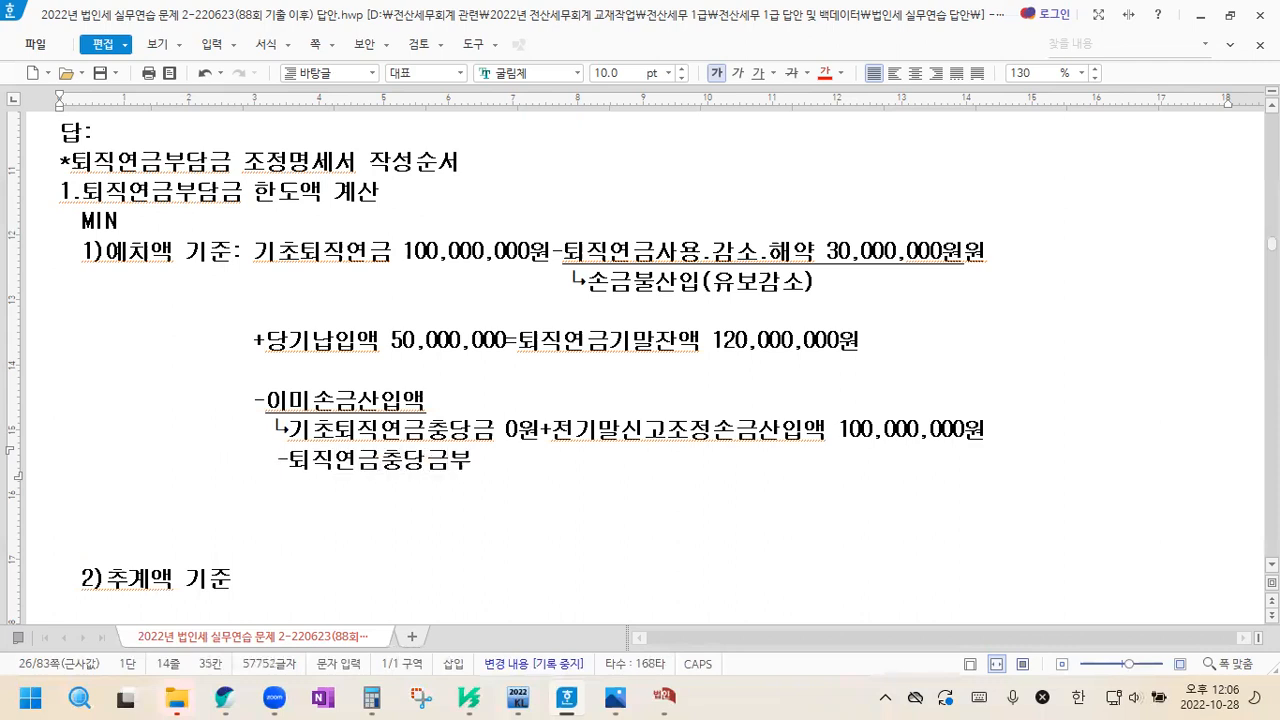
type("인액 0원")
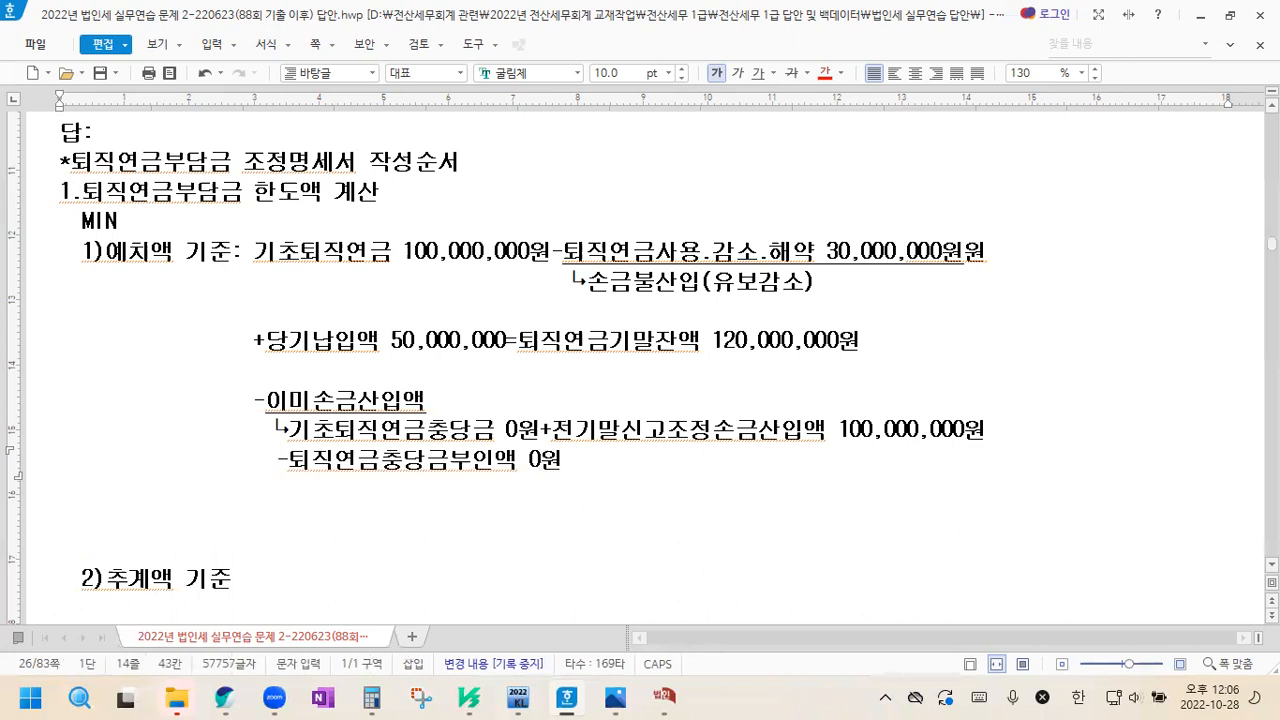
type("-")
type("퇴직연금사용")
type(".감소.해약")
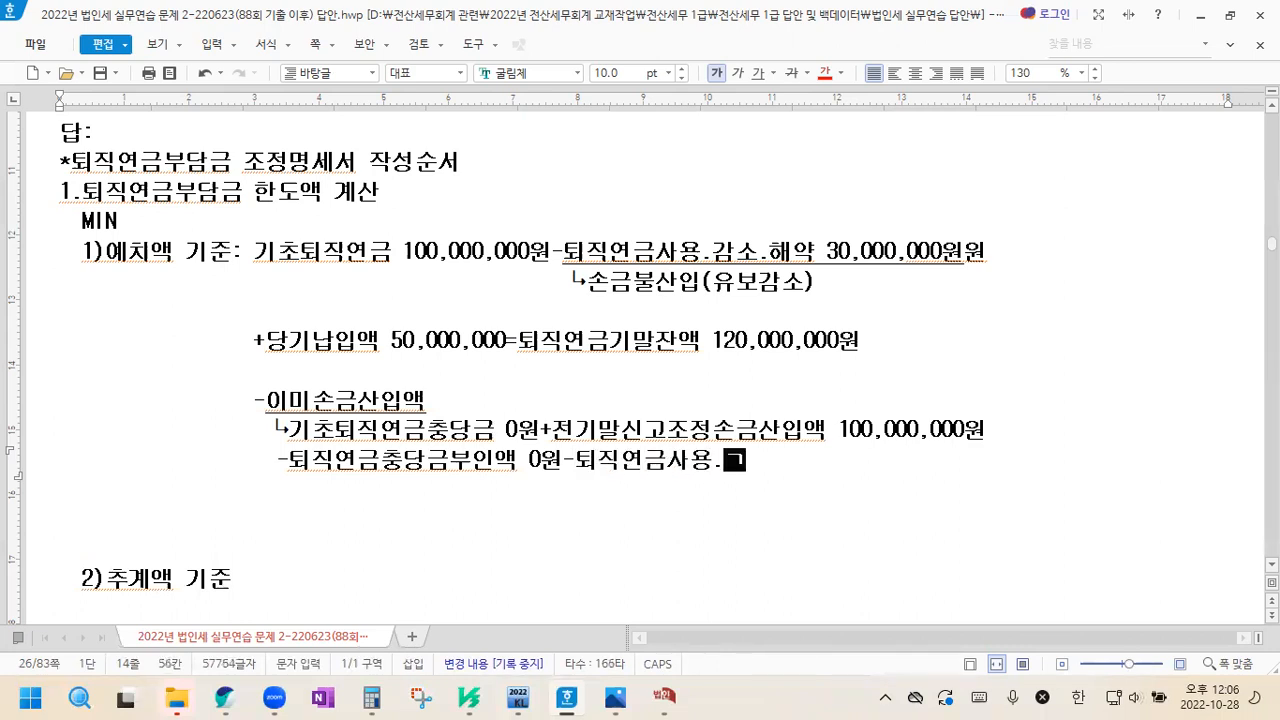
type("액 30,000,000원")
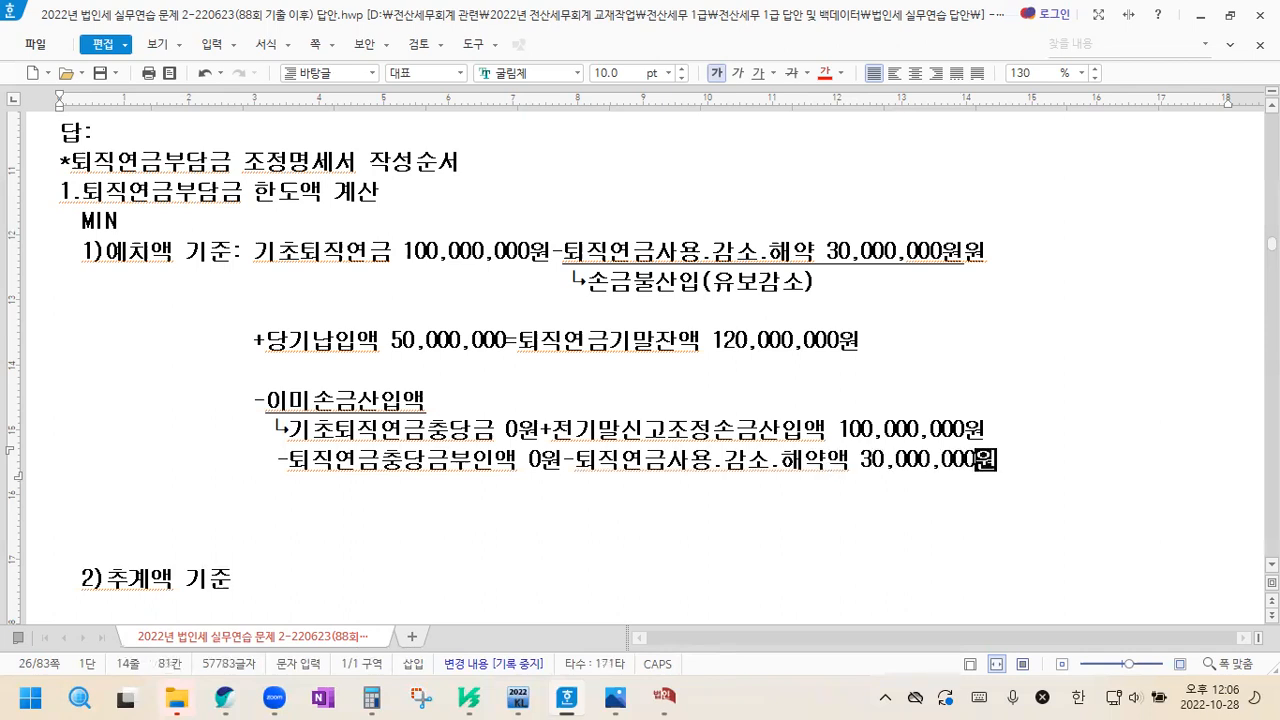
Add the amount "70,000,000원" after the underlined 이미손금산입액, continuing the underline beneath it
scroll(552, 326, "down", 2)
left_click(433, 307)
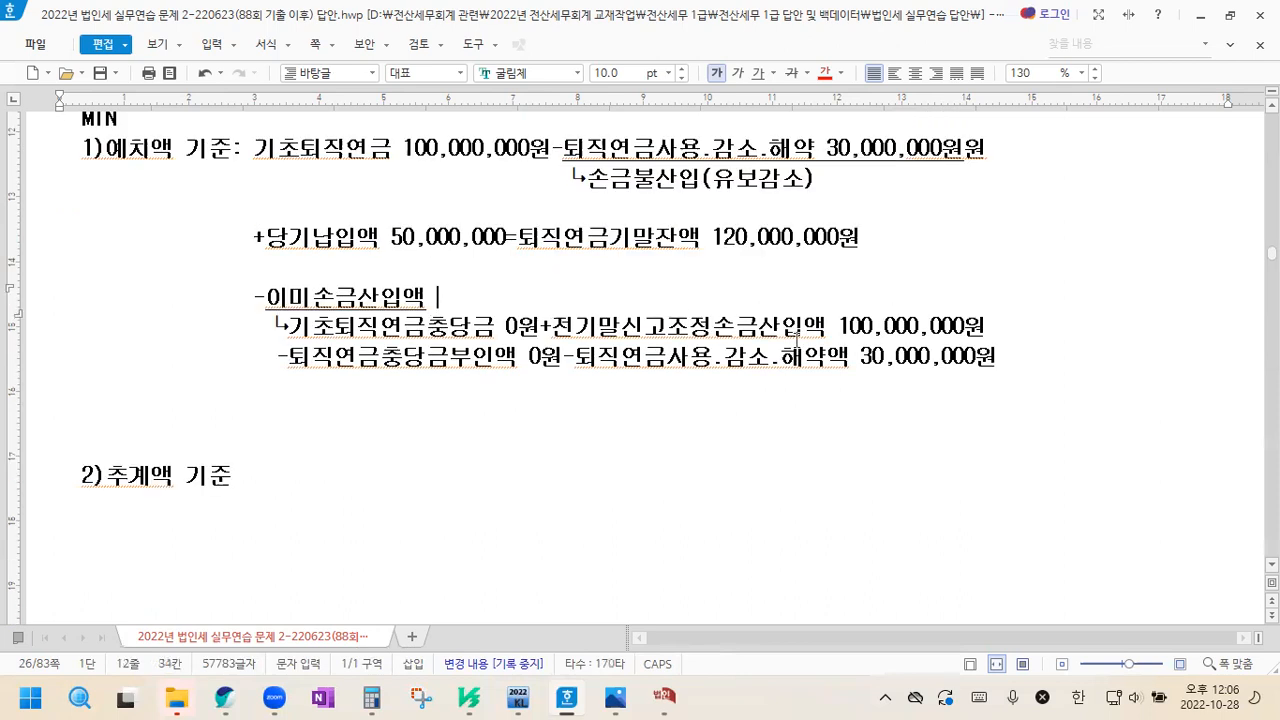
left_click(421, 299)
type("70,000,000")
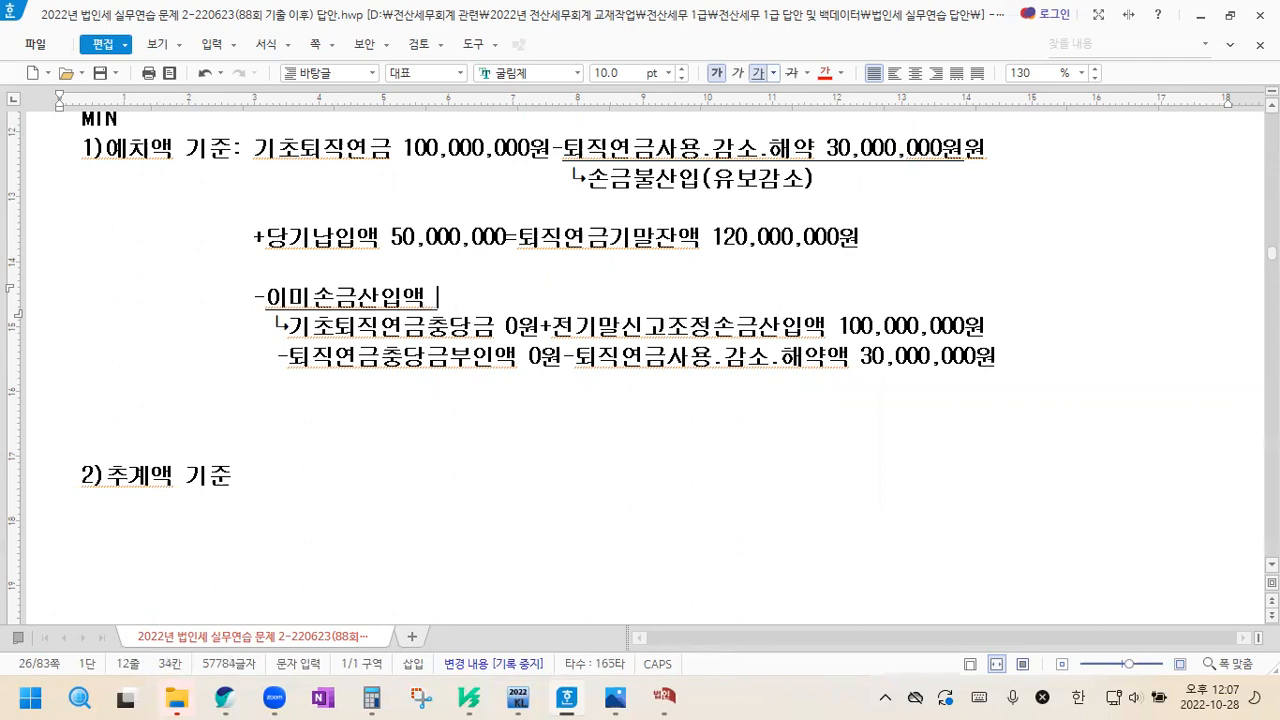
type("원")
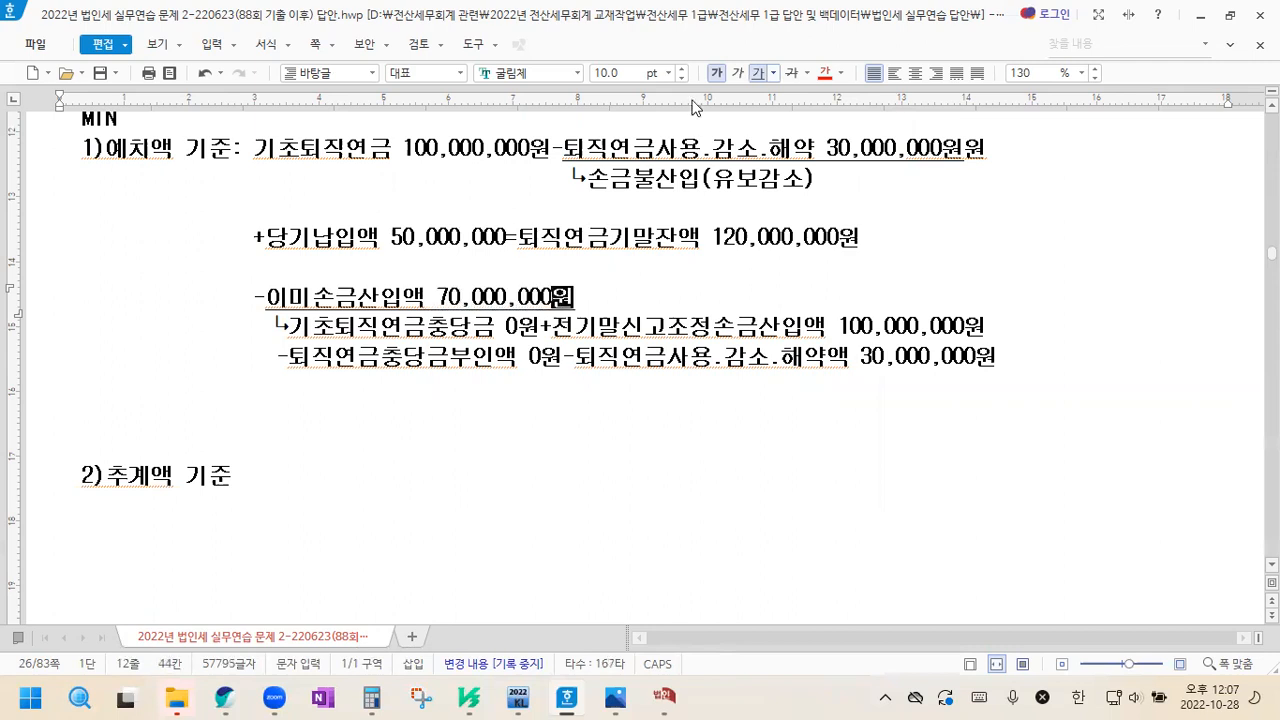
Extend the 이미손금산입액 line with "=50,000,000원->당기납입액" without underlining
left_click(758, 75)
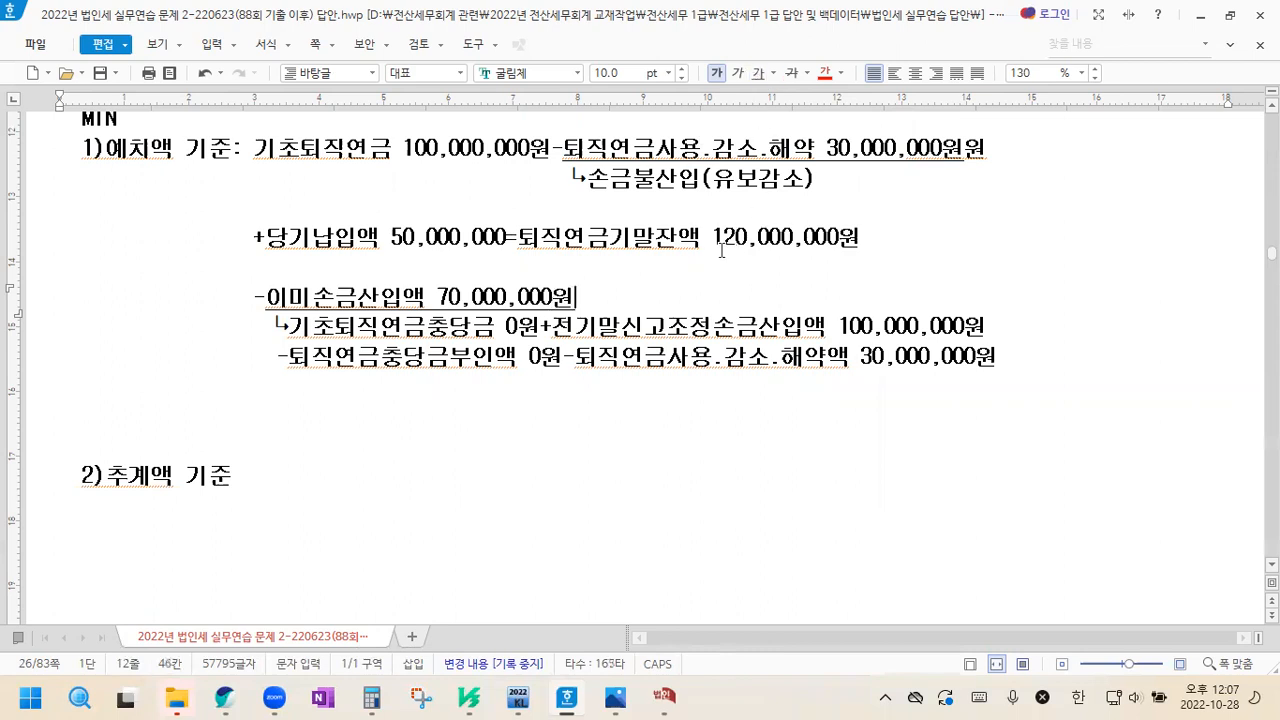
type("ㅓ")
key("BackSpace")
type("ㅕ")
key("BackSpace")
type("=50,000,000원->당기")
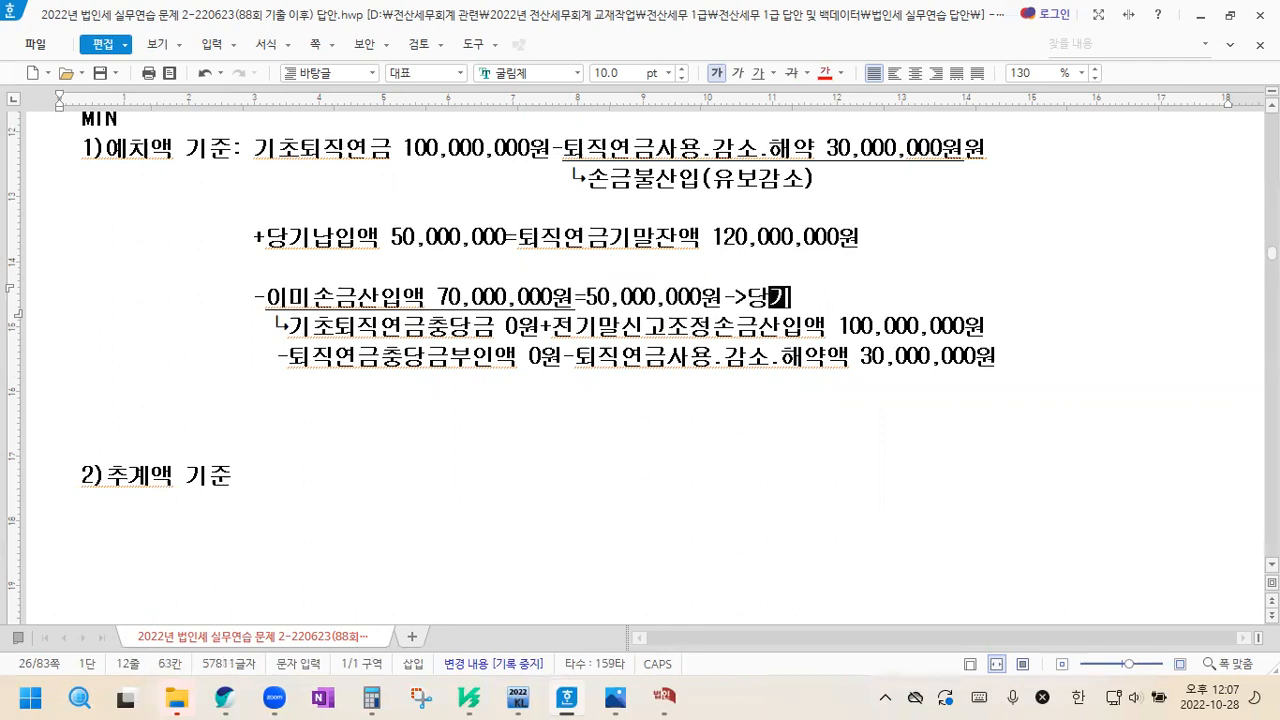
type("납입액")
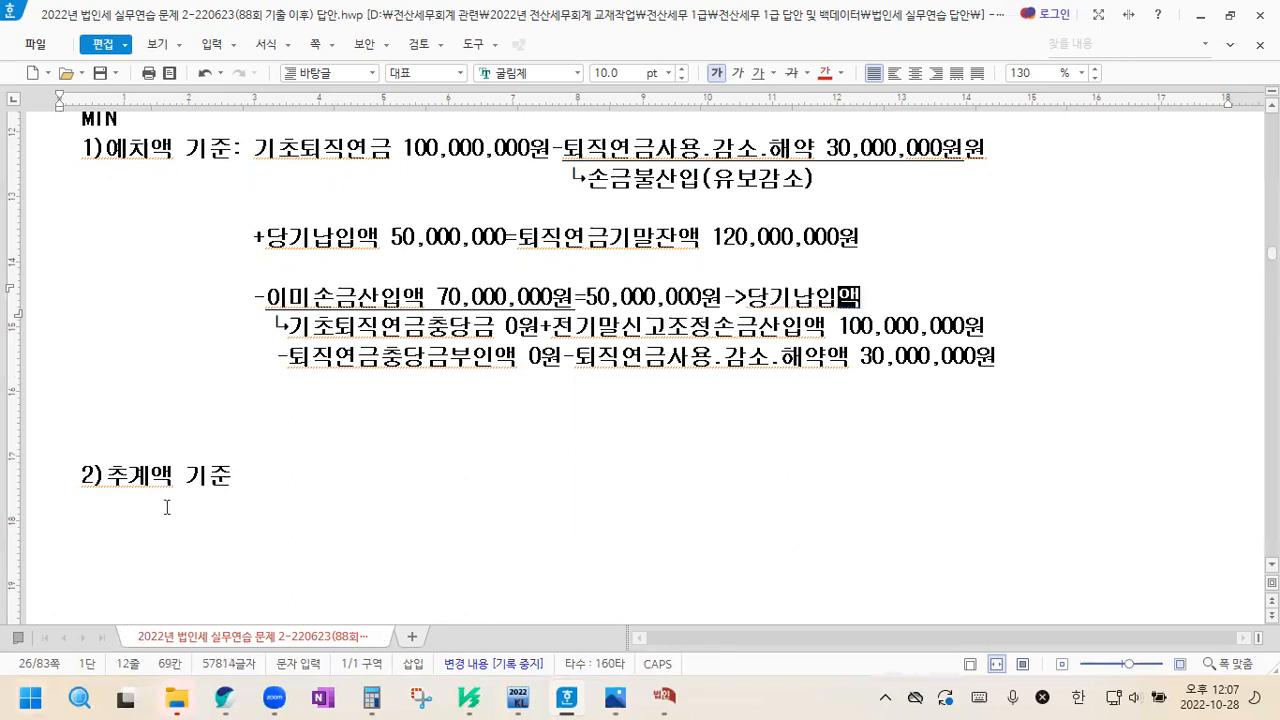
Begin the 추계액 기준 calculation with "퇴직금추계액 100,000,000원" after its heading
scroll(530, 514, "up", 2)
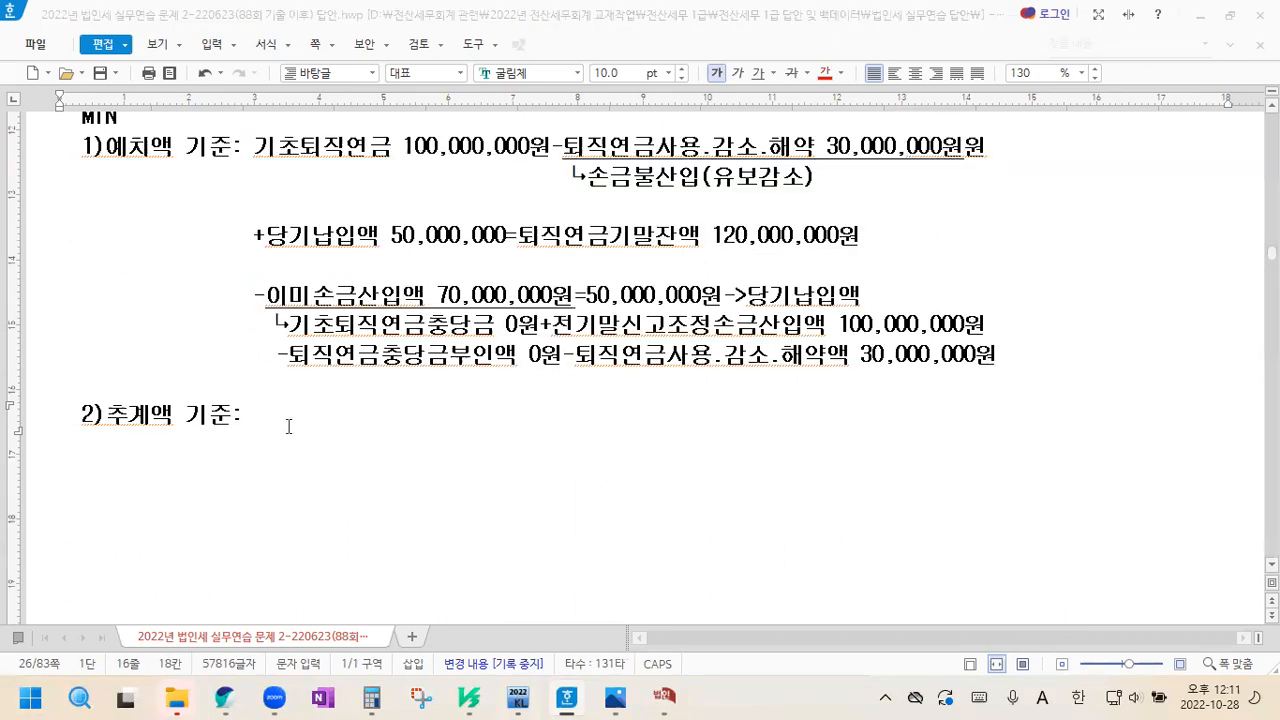
type("퇴직금충")
type("계액 1")
type("00,000,000우")
type("ㅓㄴ")
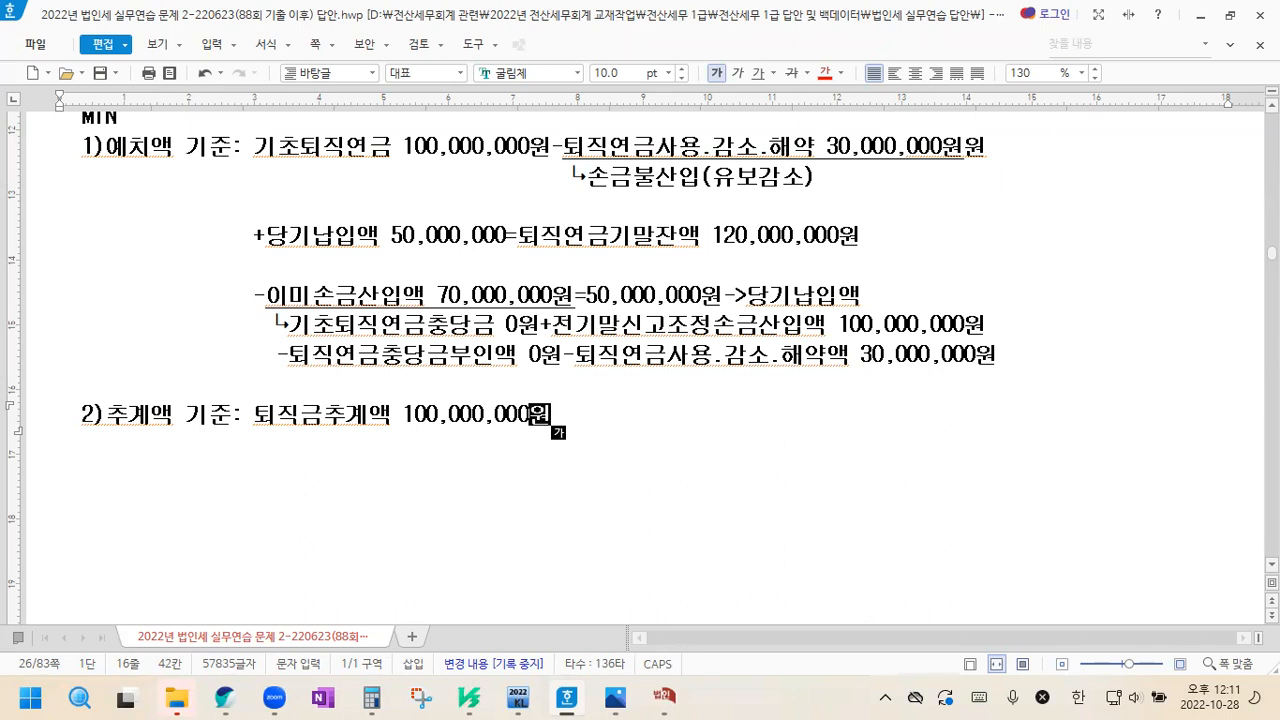
Append "-세법상퇴충기말잔액 0원" to the 추계액 기준 line and start a new line
type("-")
type("세법상퇴충기")
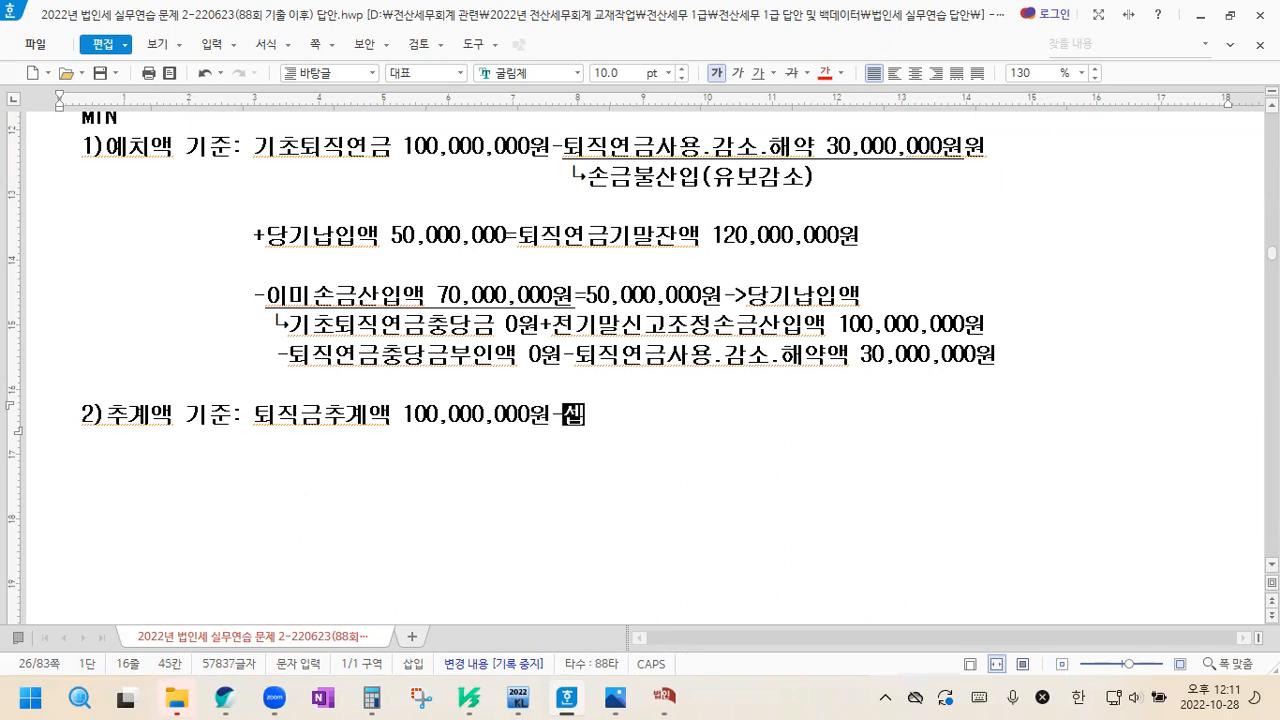
type("말잔액")
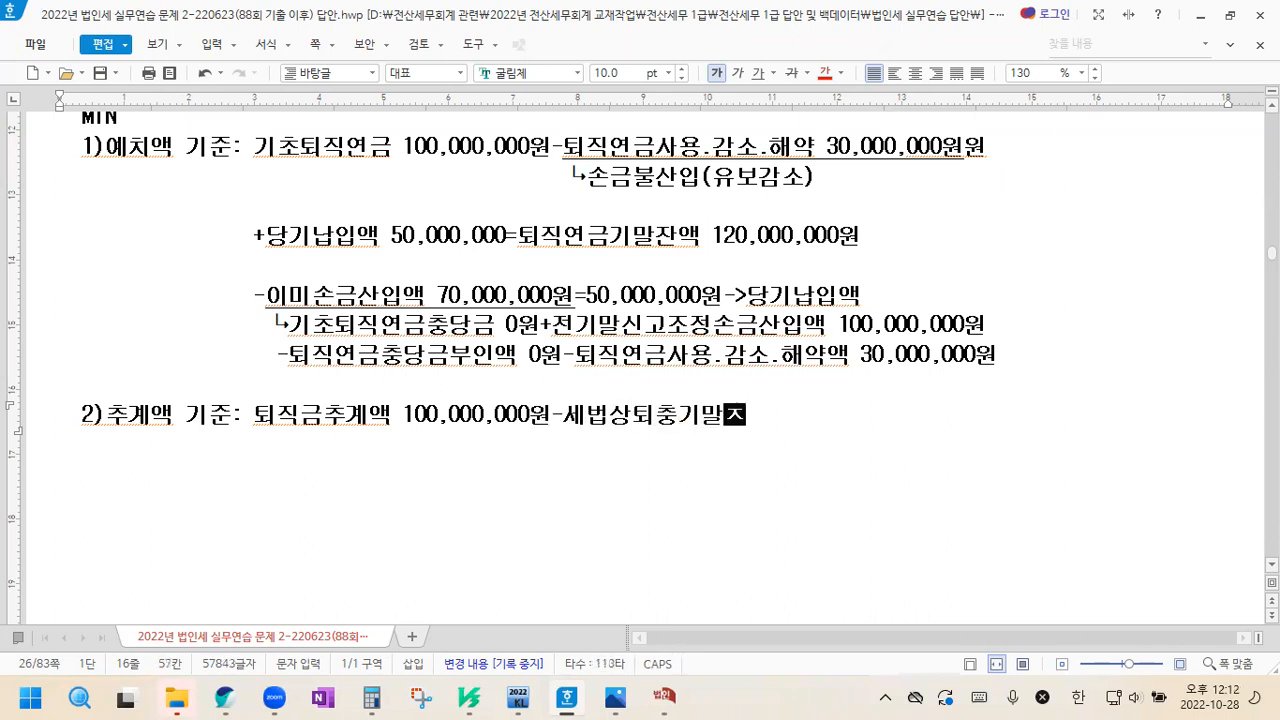
type(" 0")
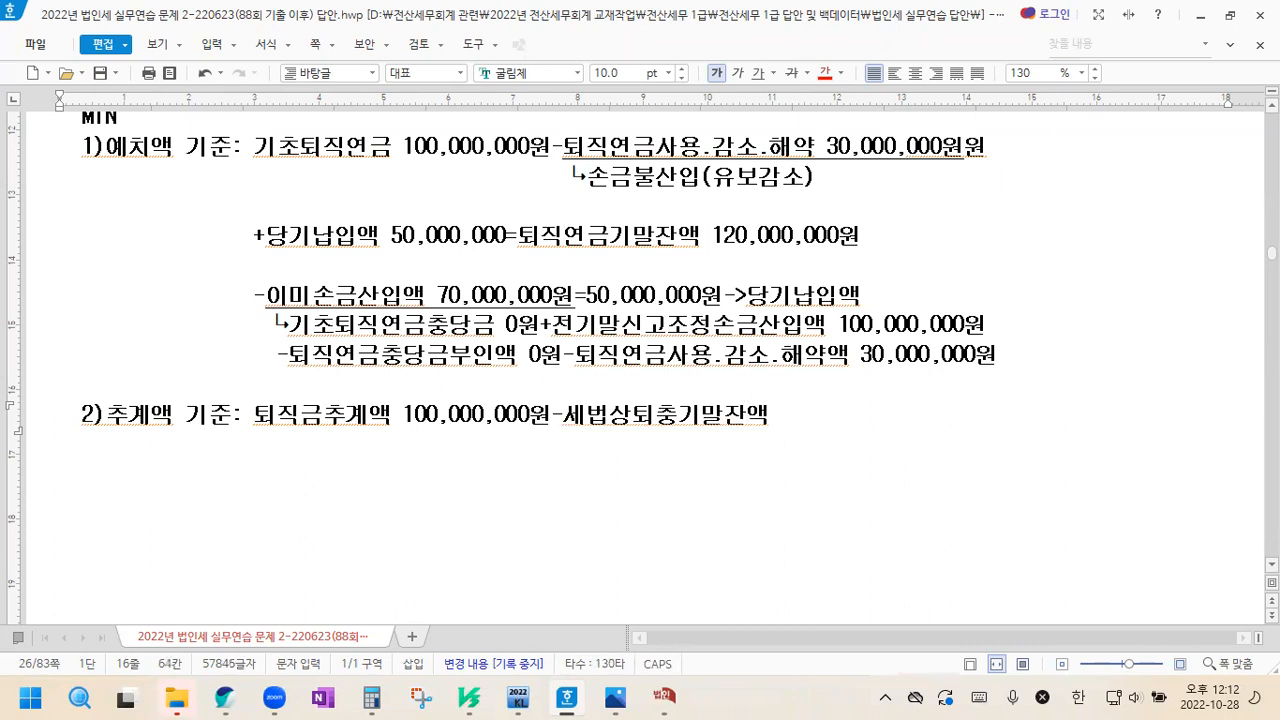
type("원")
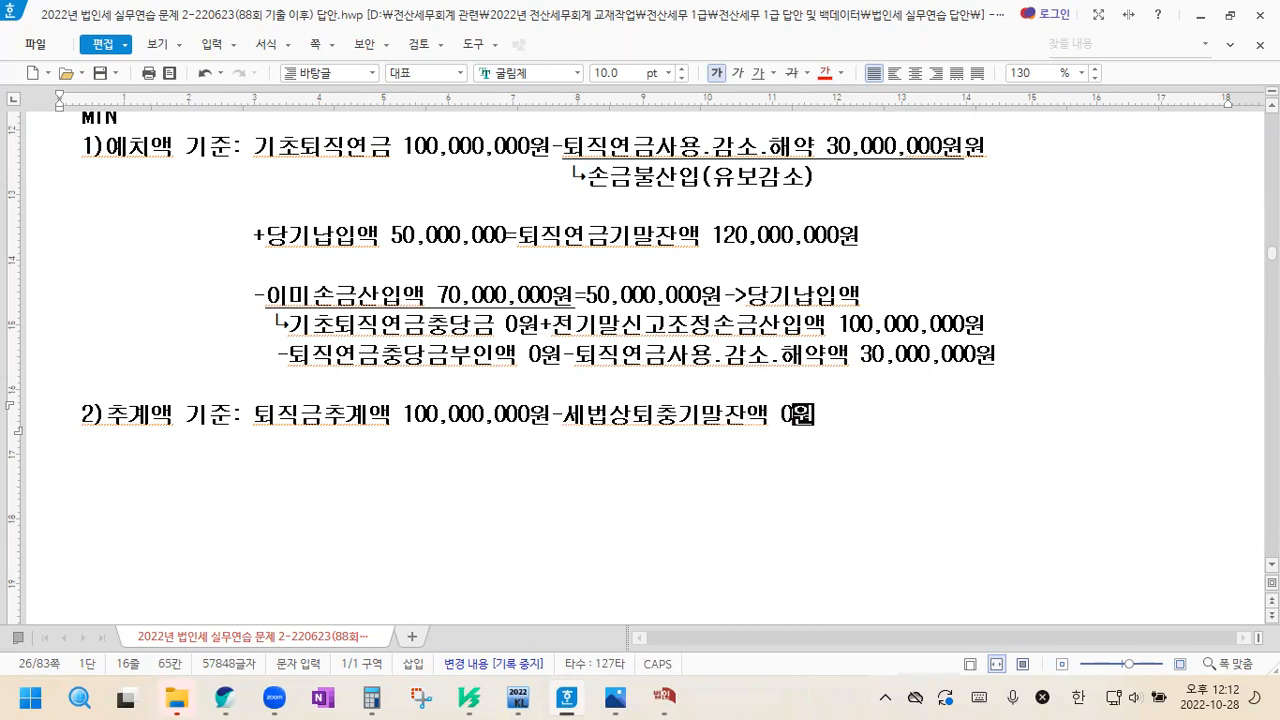
key("Return")
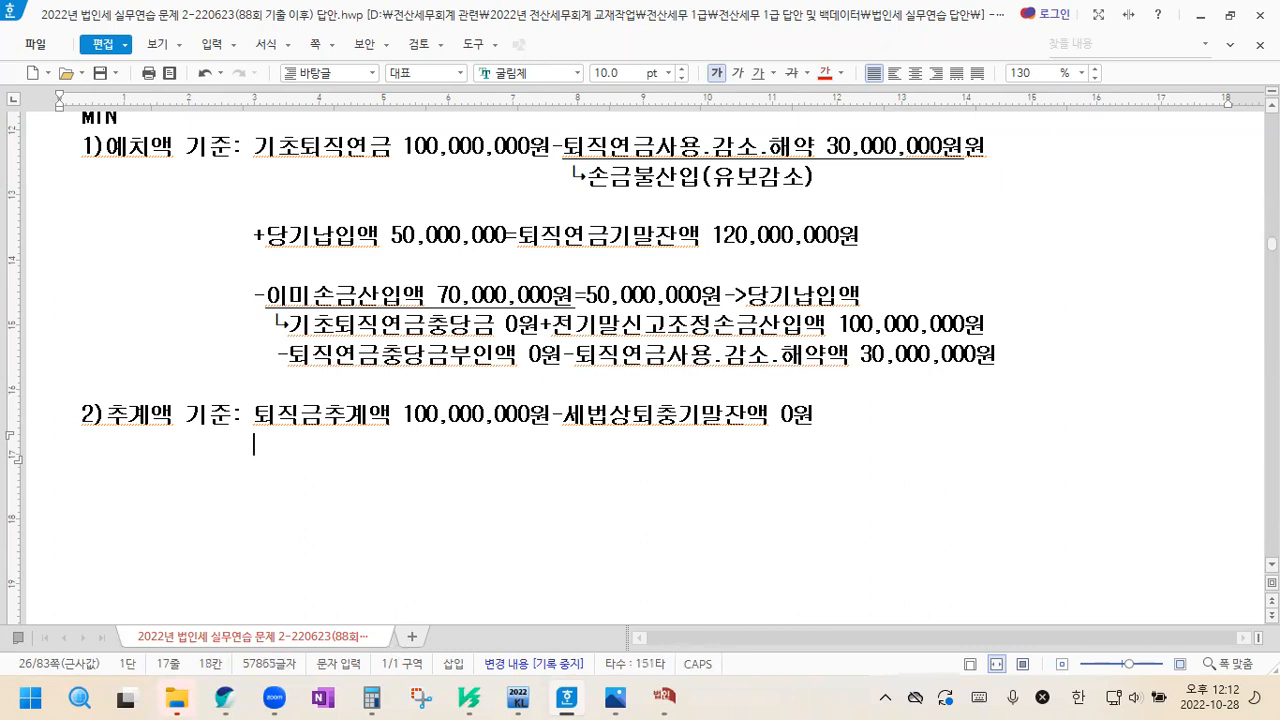
Write "=100,000,000원-이미손금산입액" on the second line of the 추계액 기준 calculation
type("=100,000,000")
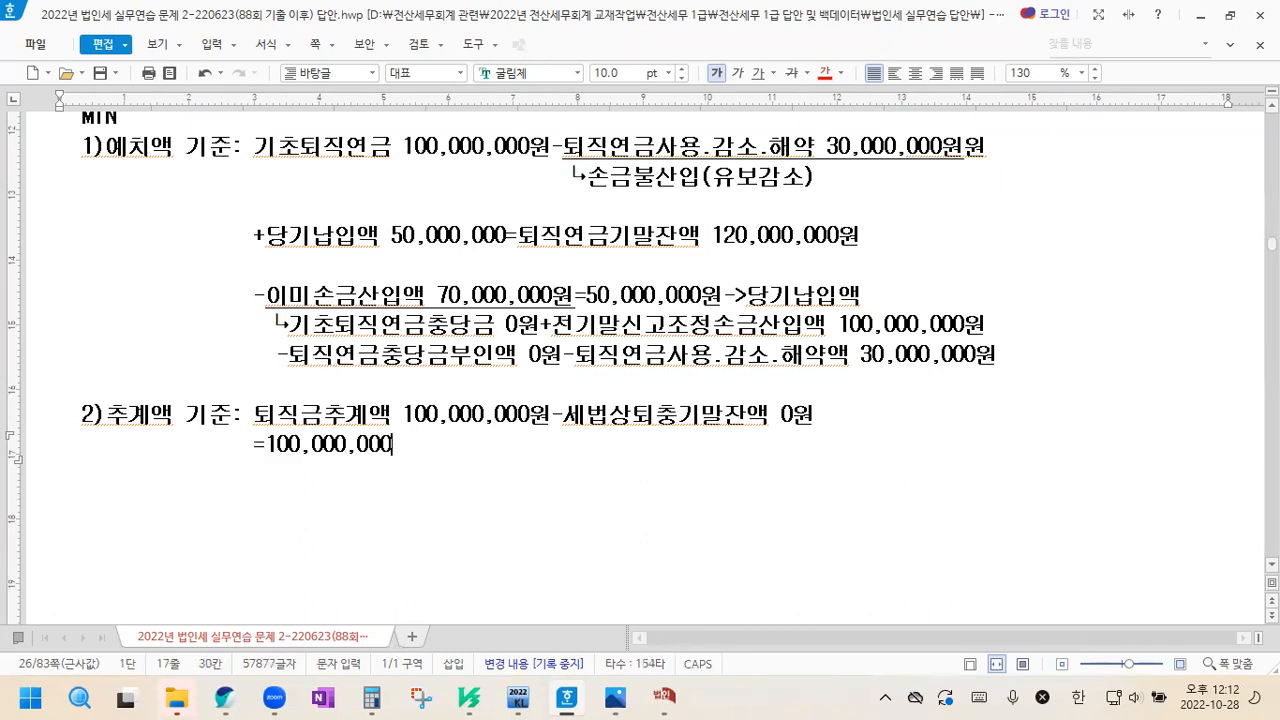
type("우원-이밋")
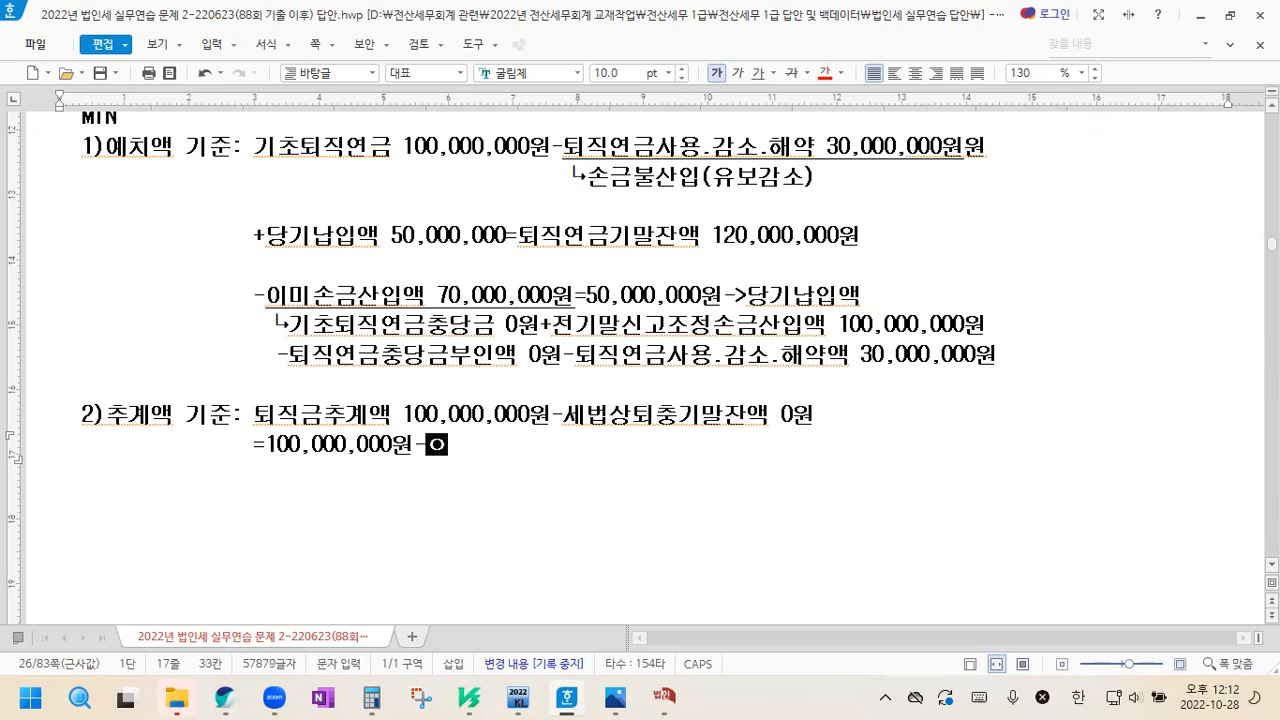
type("손금산입액")
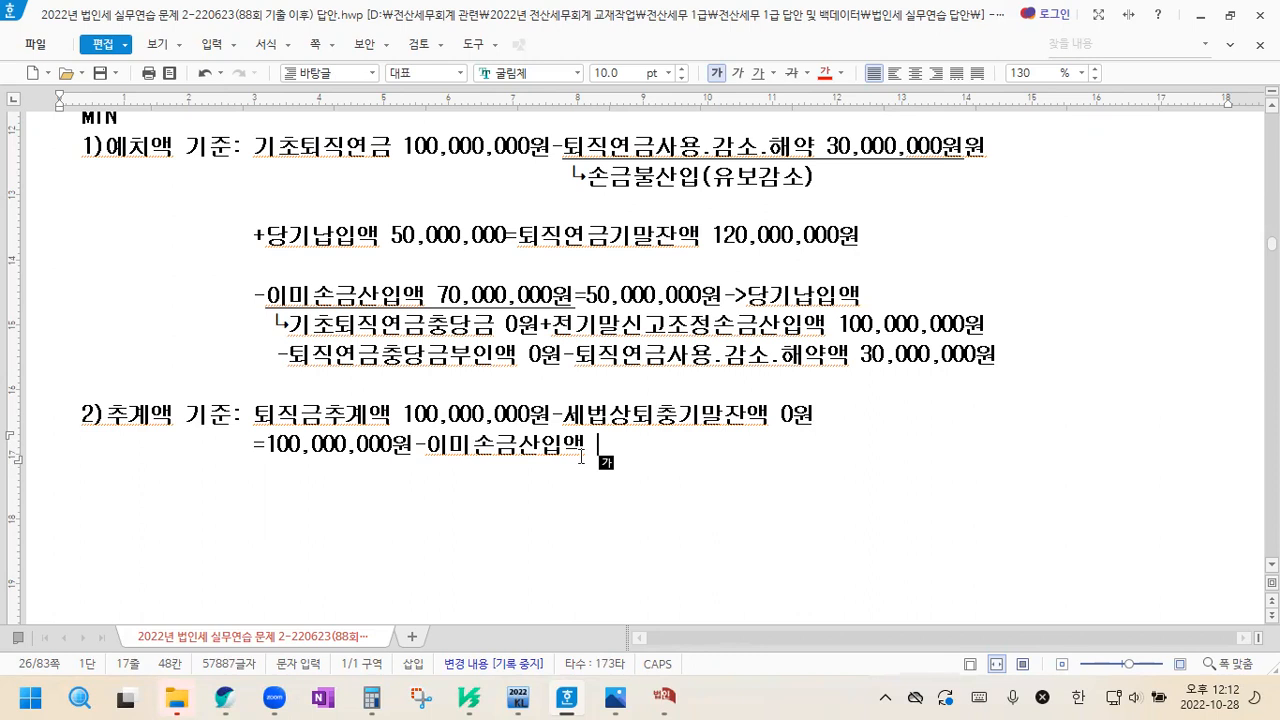
Check the 퇴직급여추계액 in KcLep's 퇴직연금부담금등조정명세서 and correct both 추계액 기준 amounts in the answer document to 130,000,000원
left_click(665, 697)
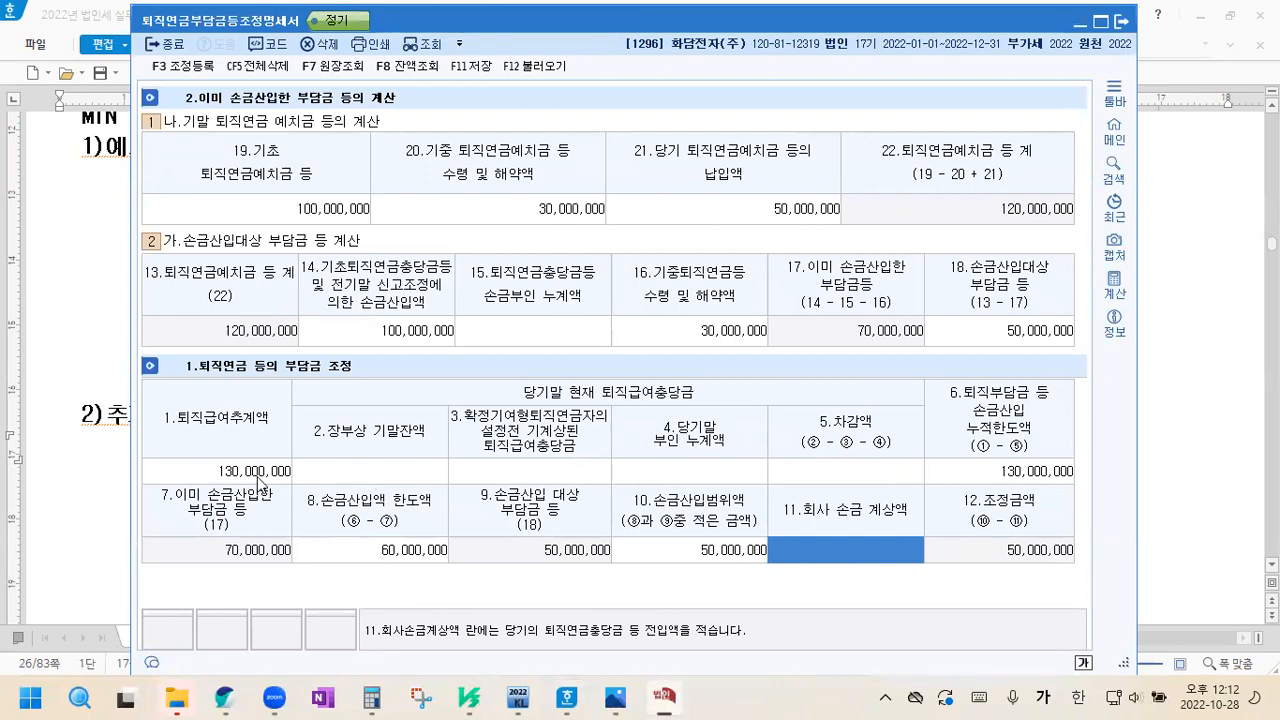
left_click(1186, 423)
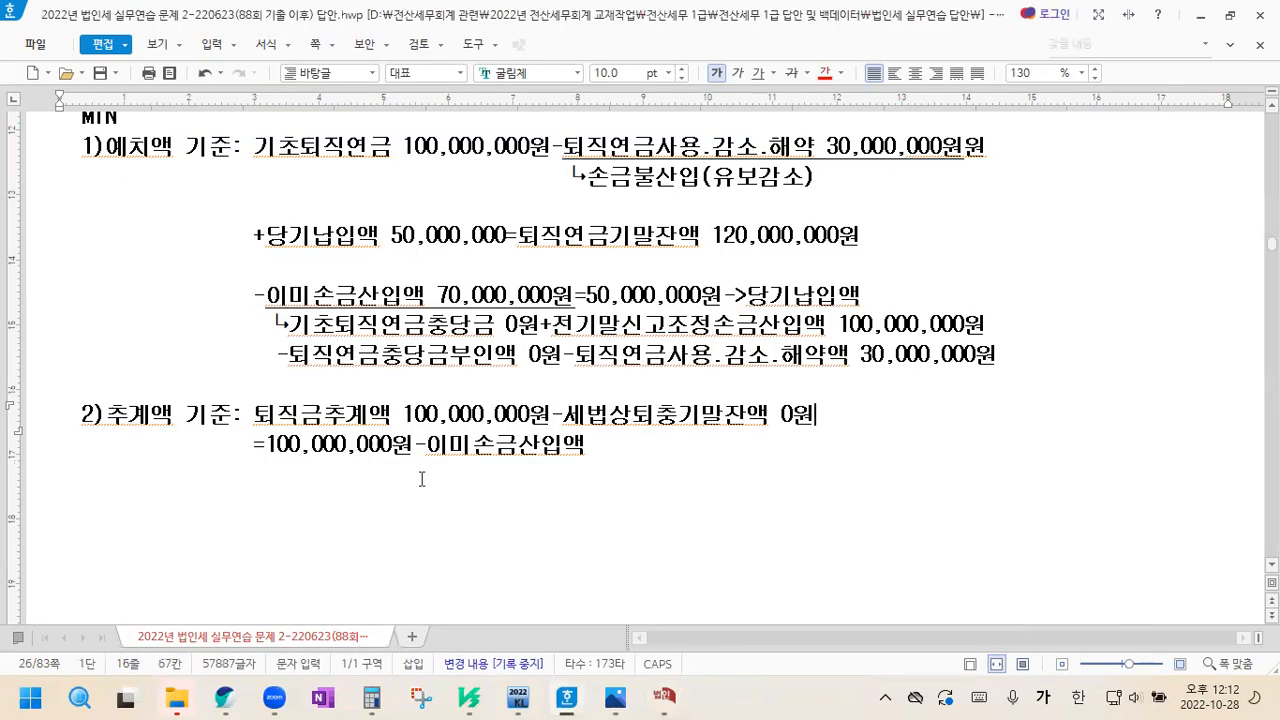
left_click(417, 417)
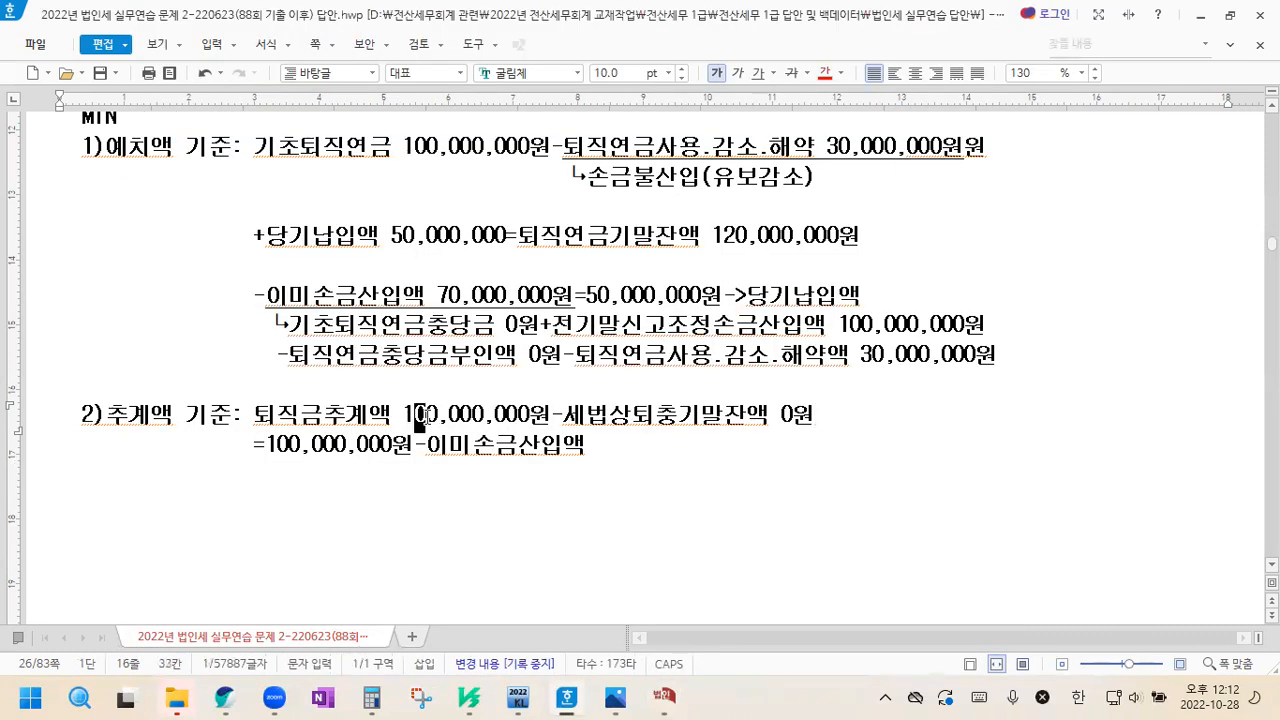
type("3")
left_click(281, 445)
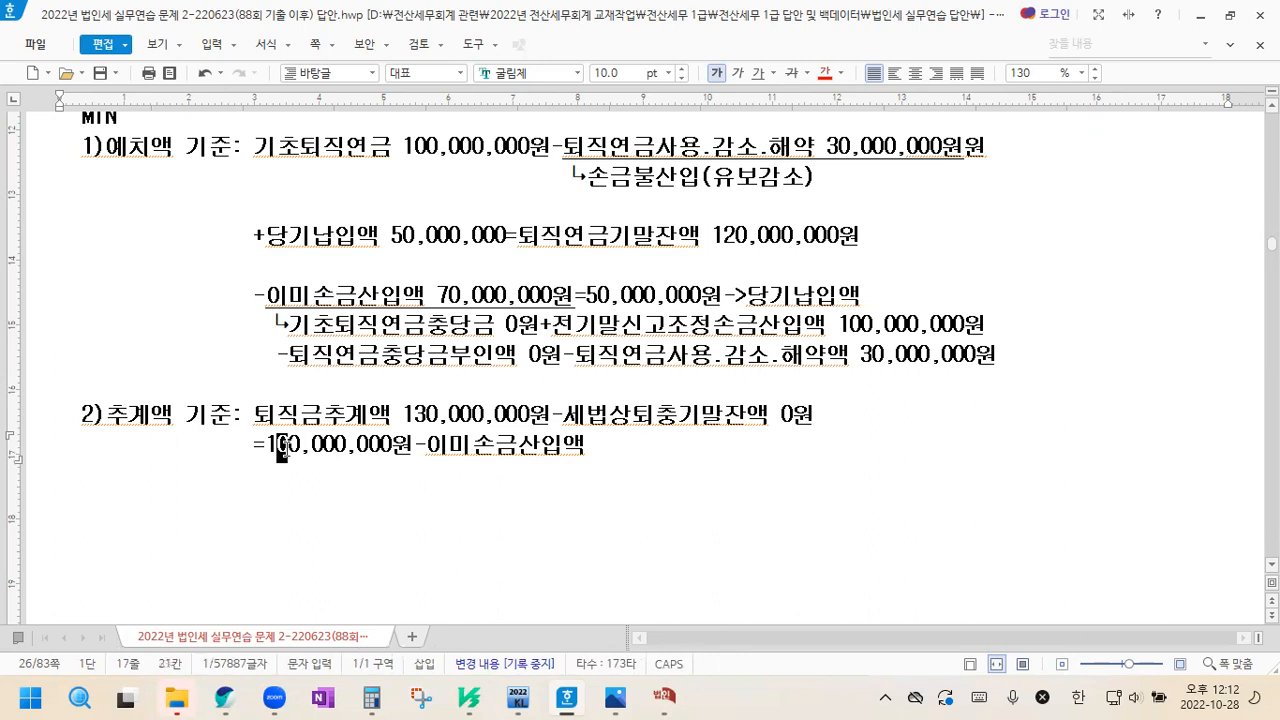
type("3")
Finish the second 추계액 기준 line with "70,000,000원=60,000,000원" after 이미손금산입액
left_click(667, 451)
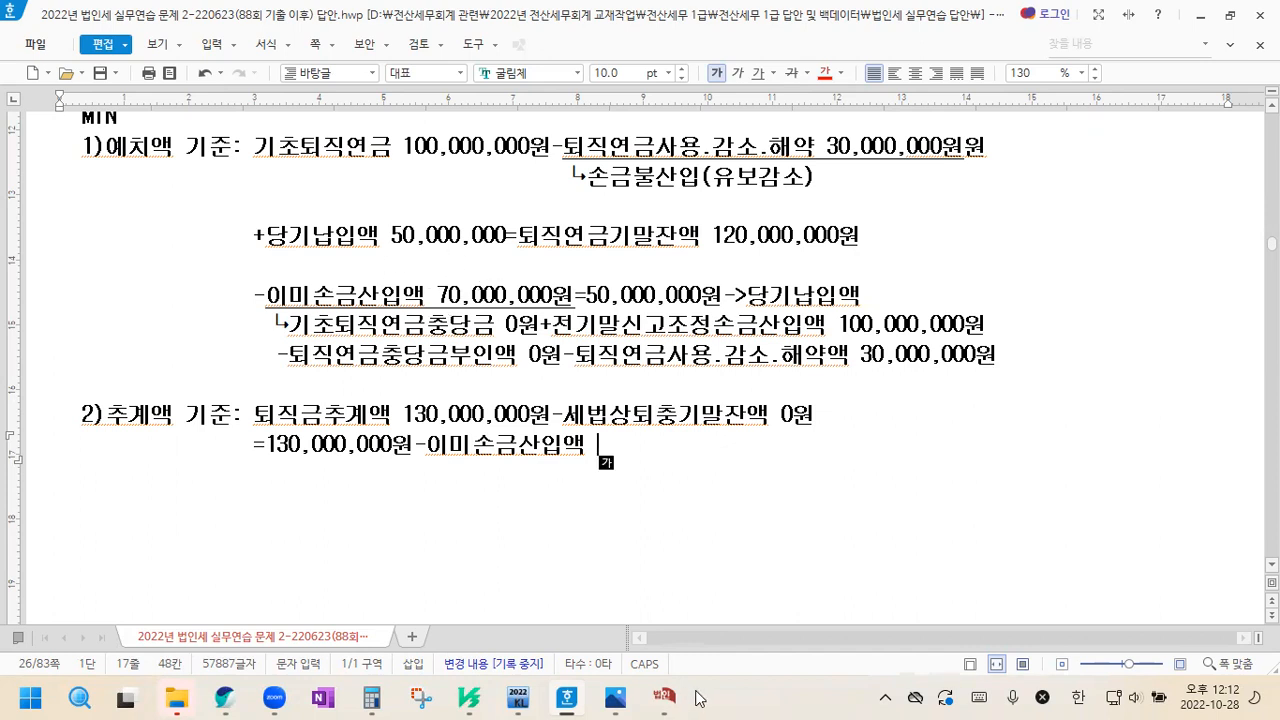
type("70,000,0")
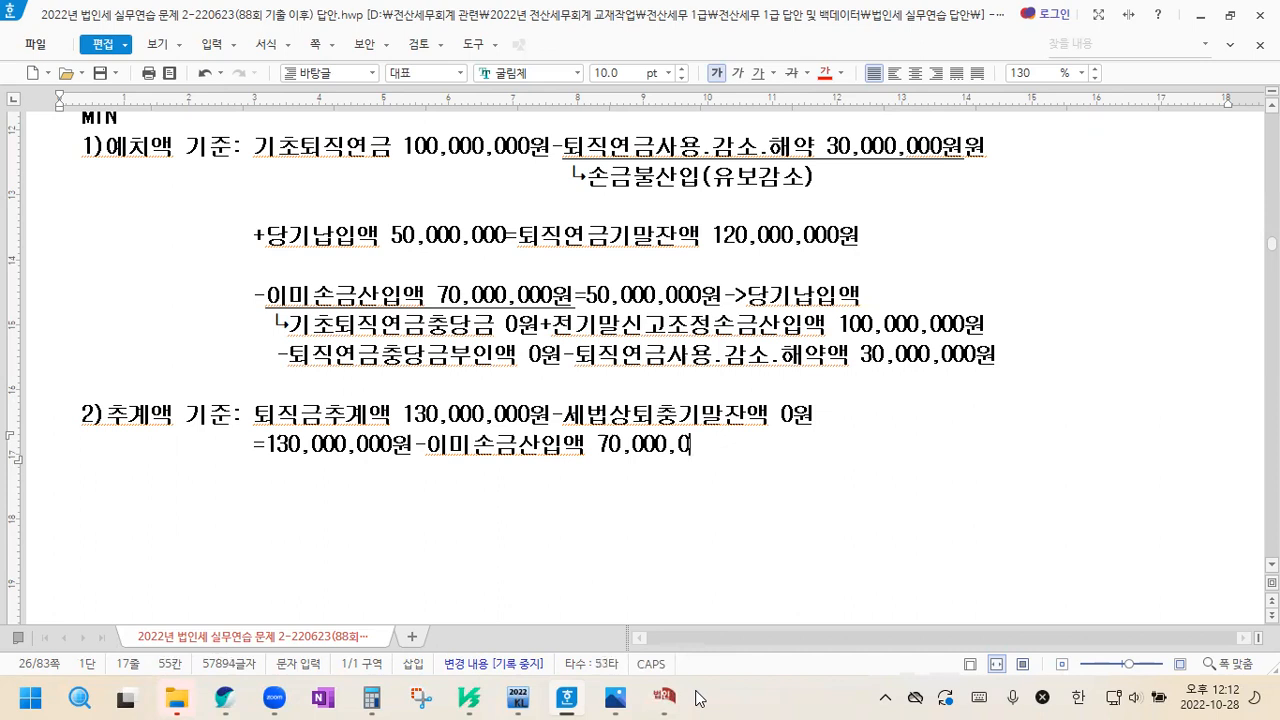
type("00원")
type("=60,000,000")
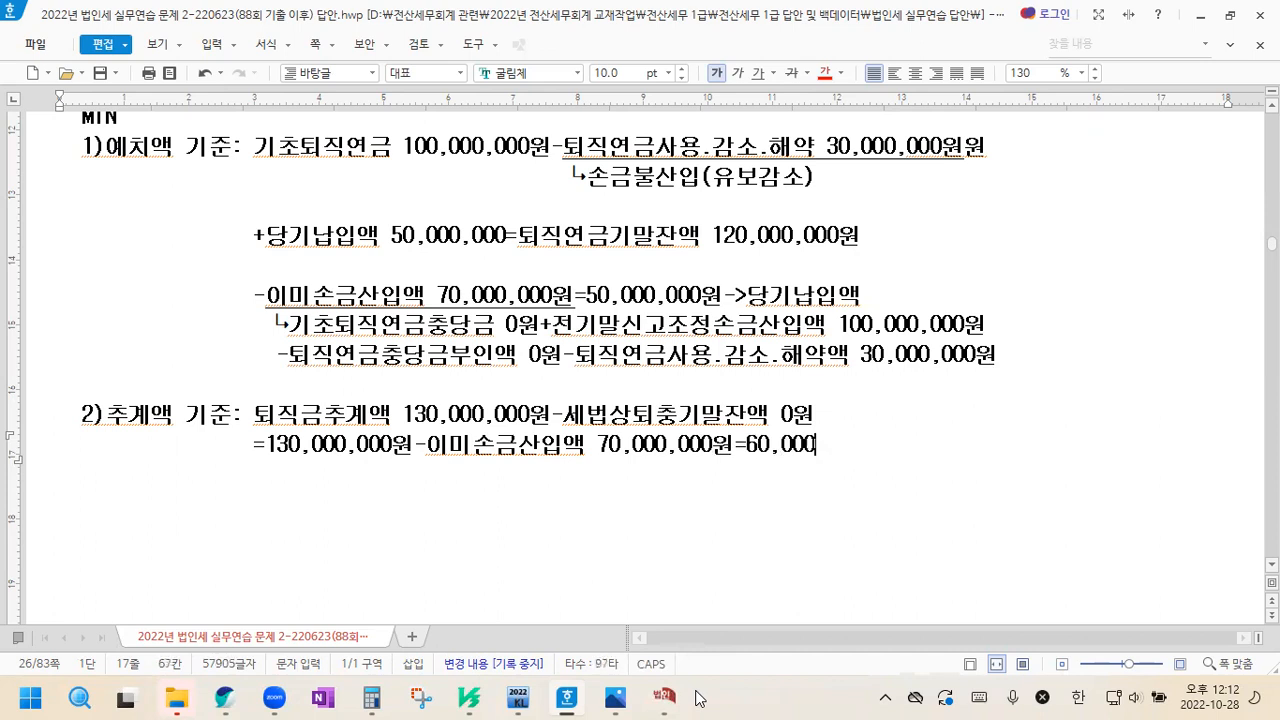
type("원")
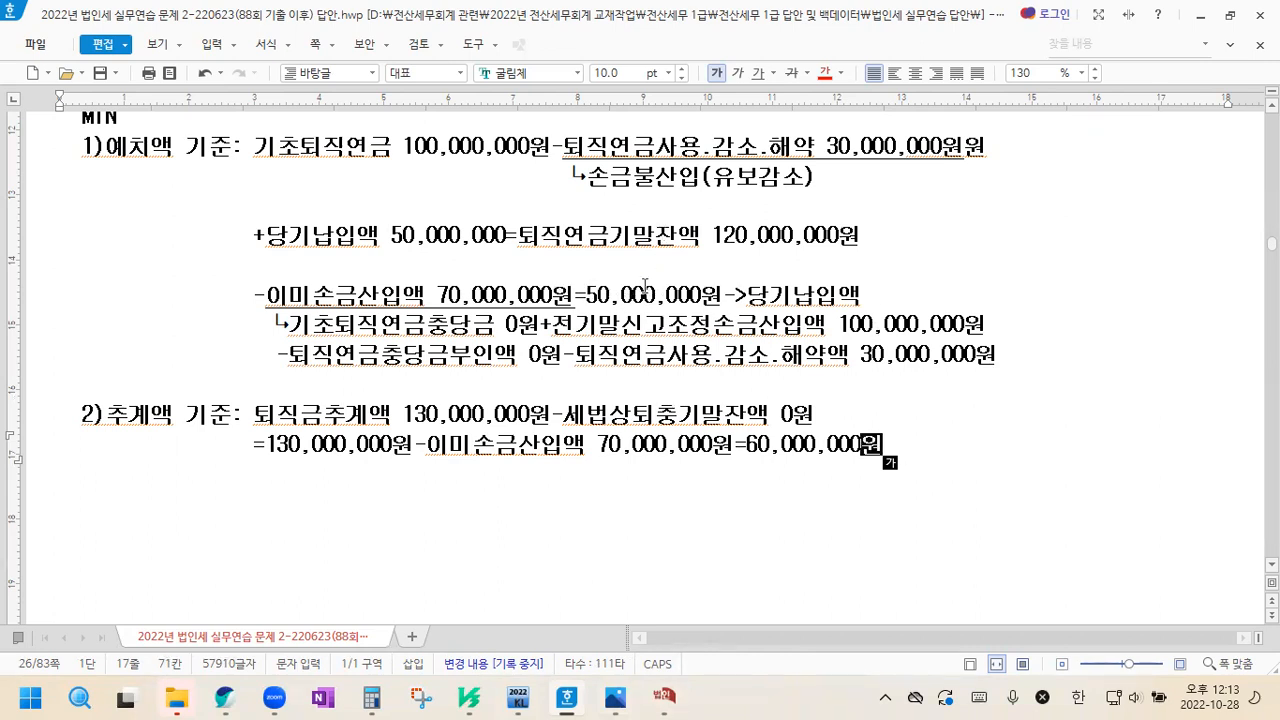
Add "50,000,000원" to the end of the "1.퇴직연금부담금 한도액 계산" heading
scroll(645, 286, "up", 2)
left_click(437, 197)
type("50,000,000원")
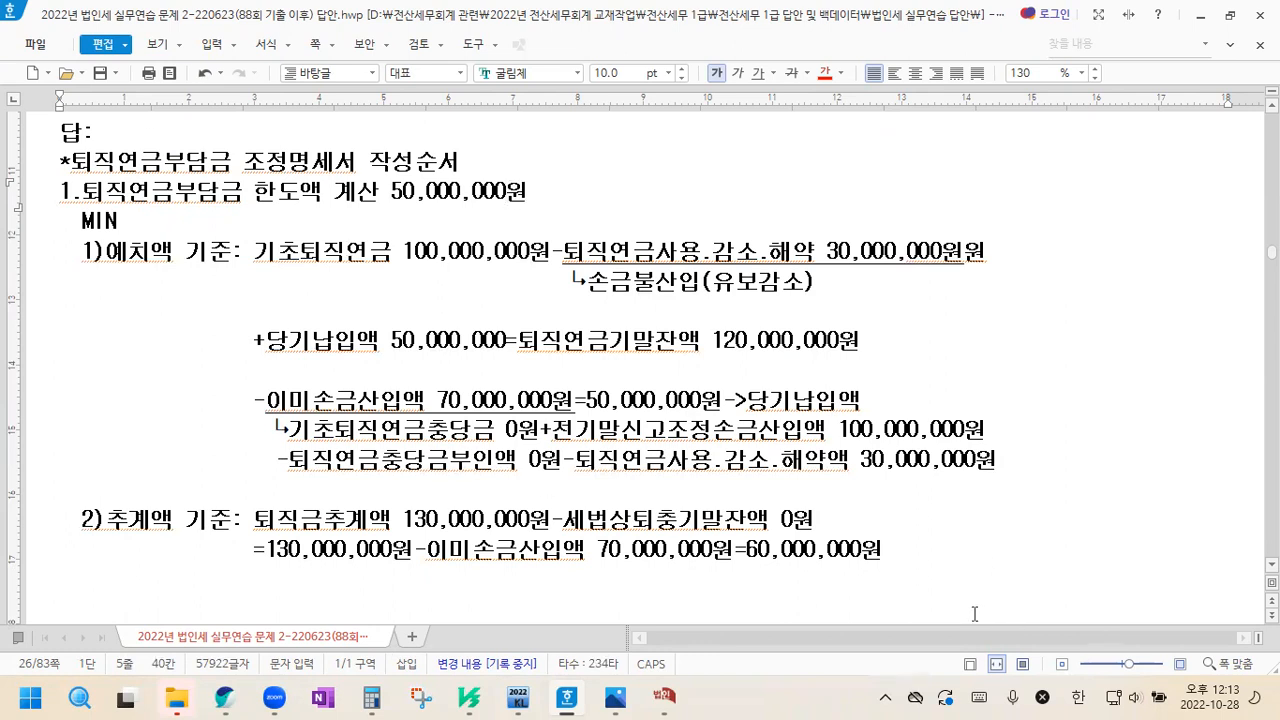
Below the 추계액 기준 calculation, leave a blank line and write "->세법상퇴충기말잔액: 장부상퇴충기말잔액"
scroll(940, 520, "down", 1)
left_click(907, 460)
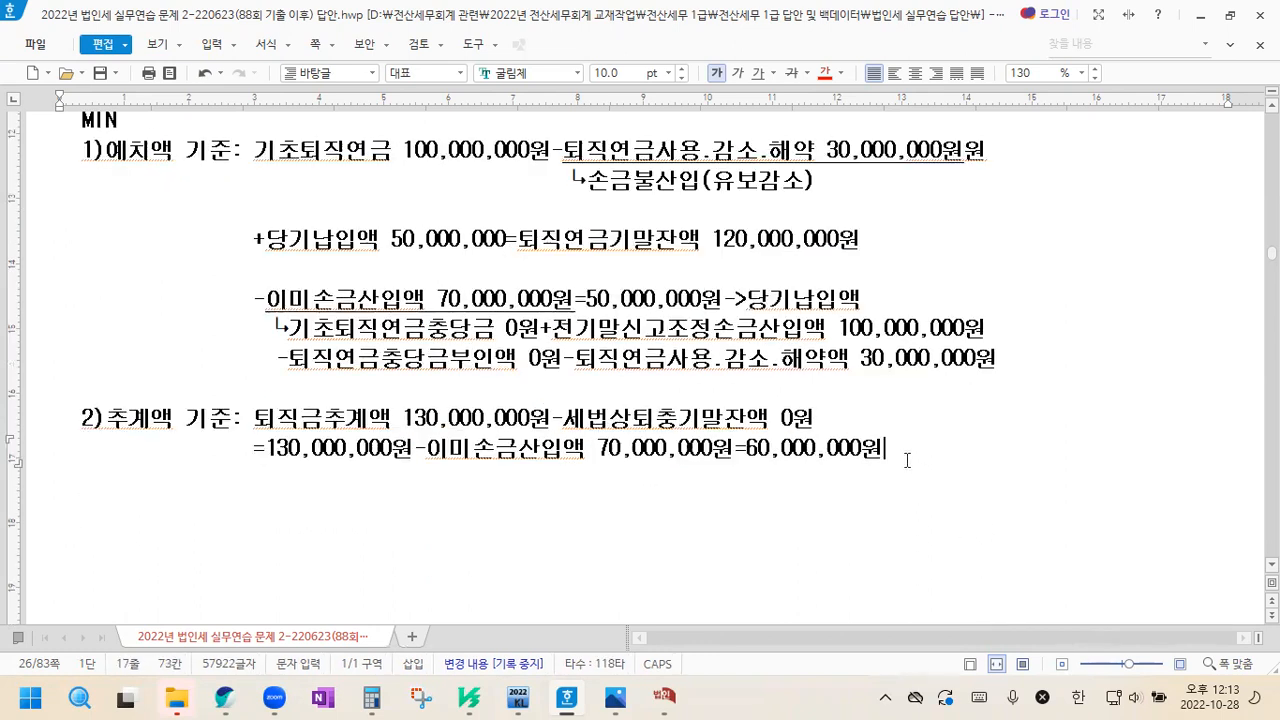
key("Return")
key("Return")
type("-")
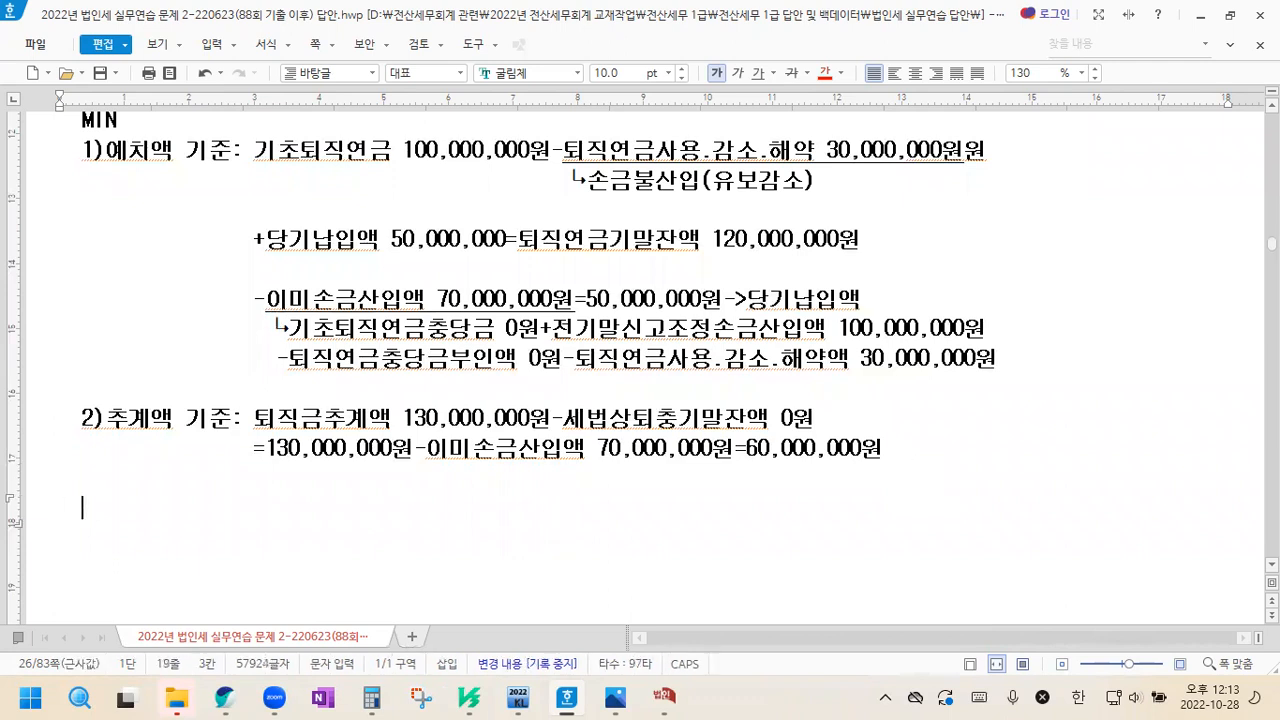
type(">세")
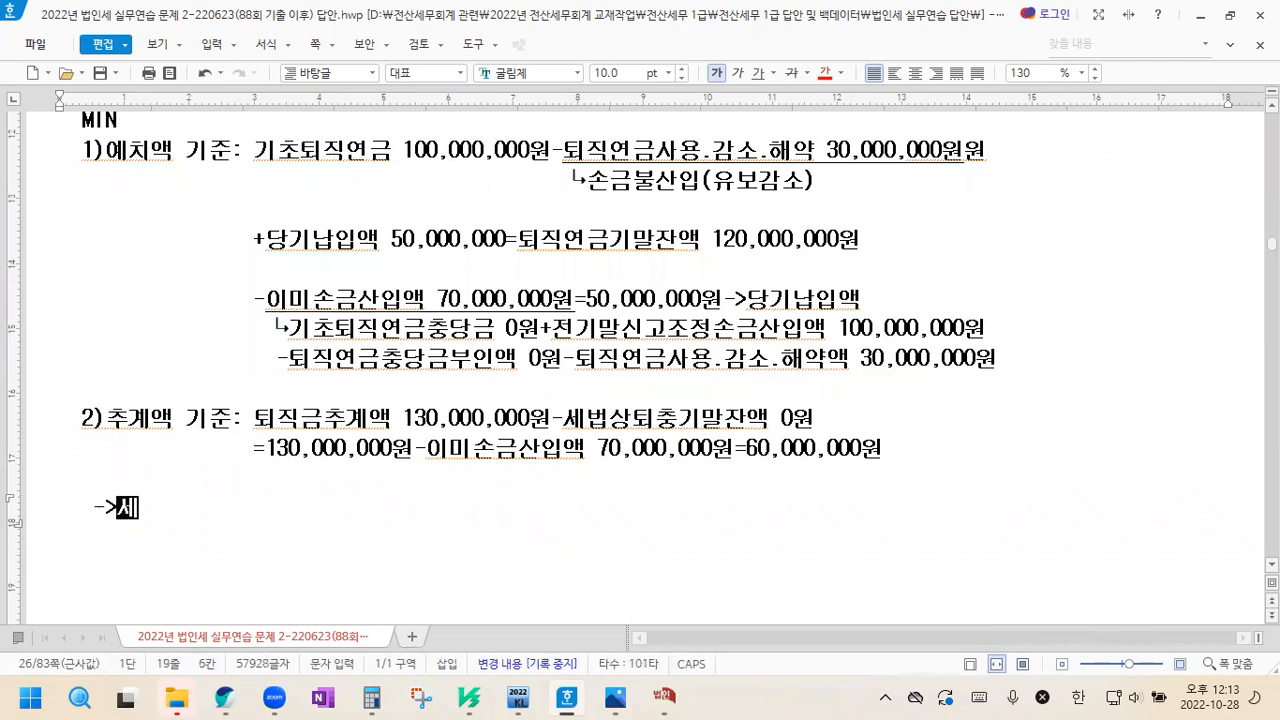
type("법상ㅌ퇴충기말잔액")
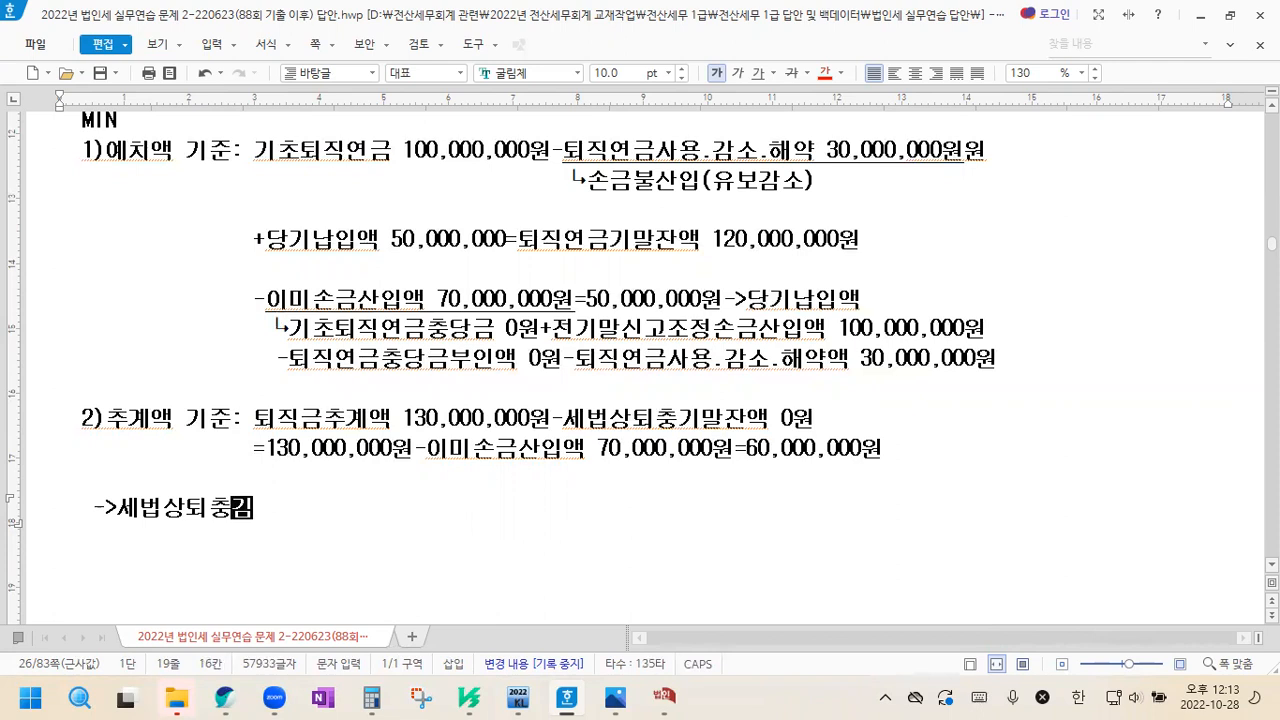
type(": 장부상토")
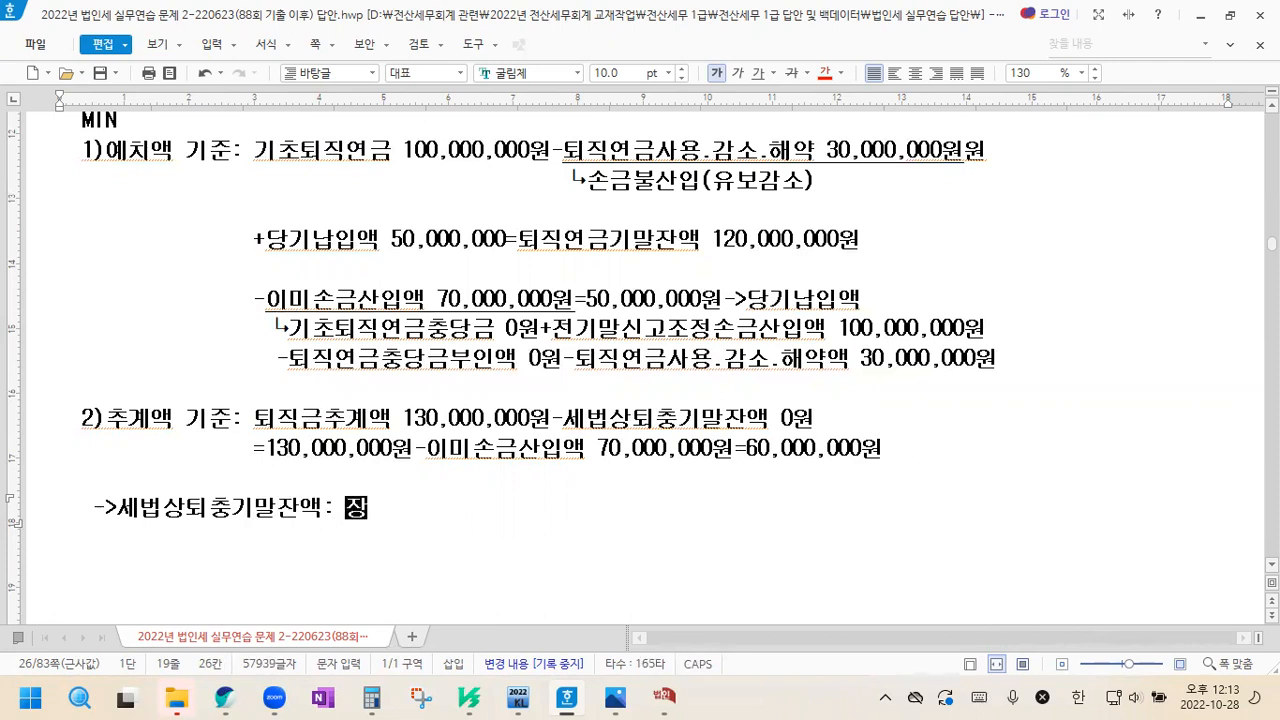
type("퇴충기말잔액")
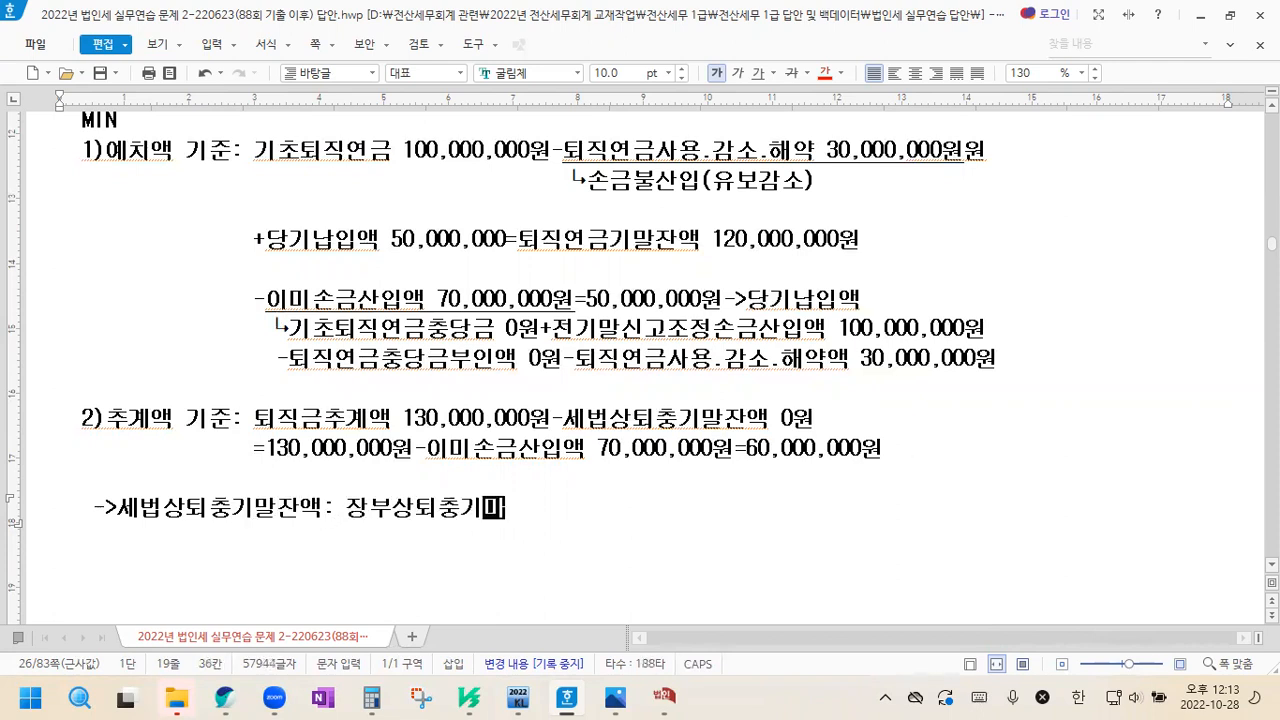
type("-")
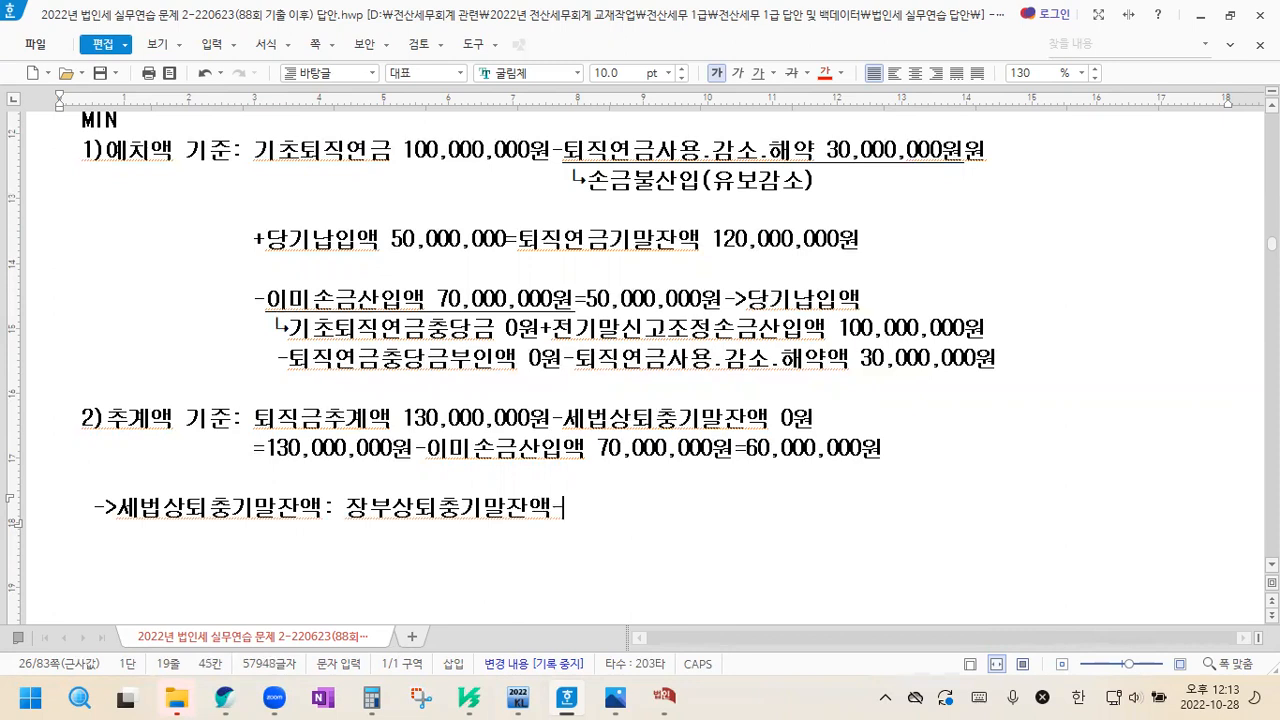
type("확정ㄱ기여형퇴역ㄴ")
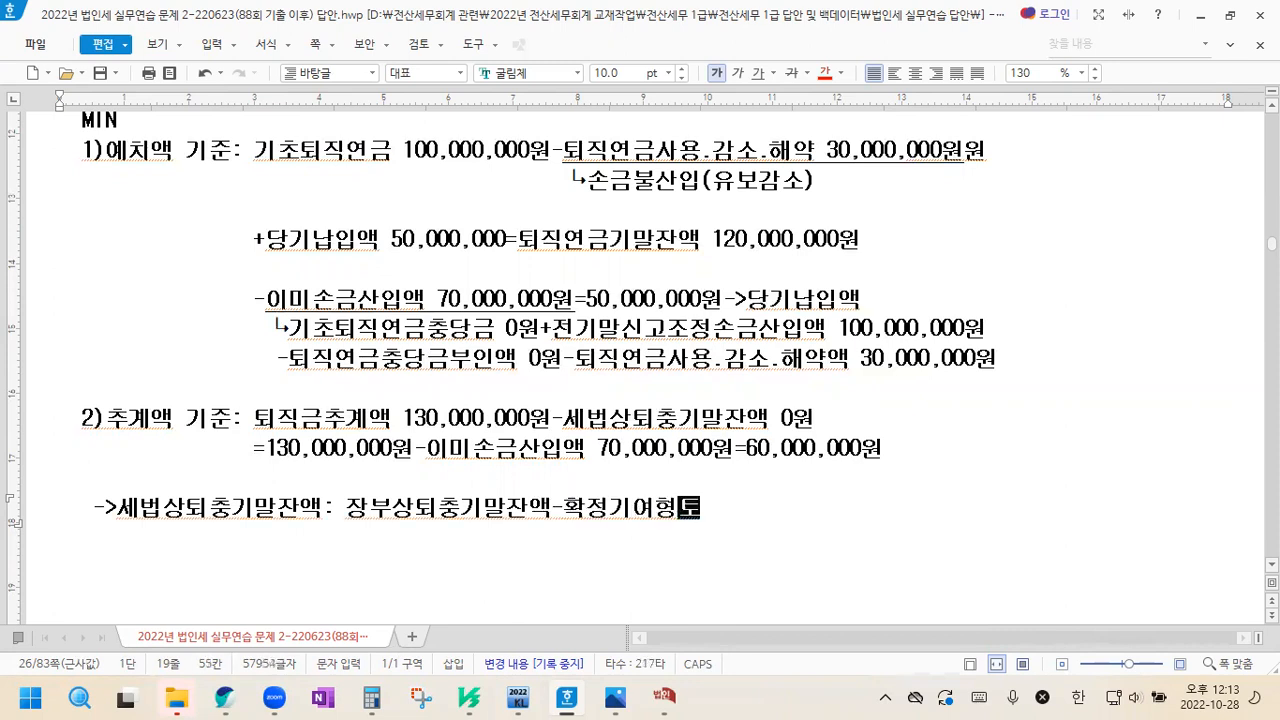
Complete the 세법상퇴충기말잔액 formula with "-확정기여형퇴연자퇴충-퇴충부인누계액"
key("BackSpace")
key("BackSpace")
type("ㄴ자")
type("퇴충-")
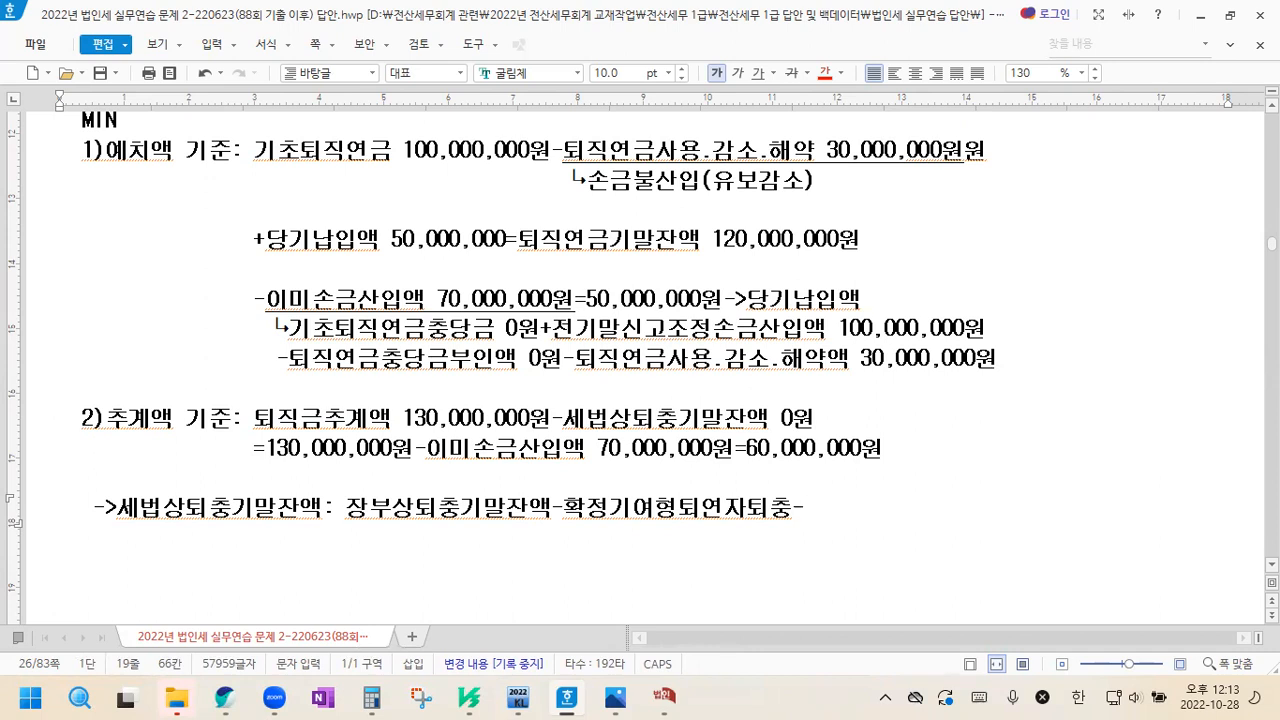
type("퇴충부인누계액")
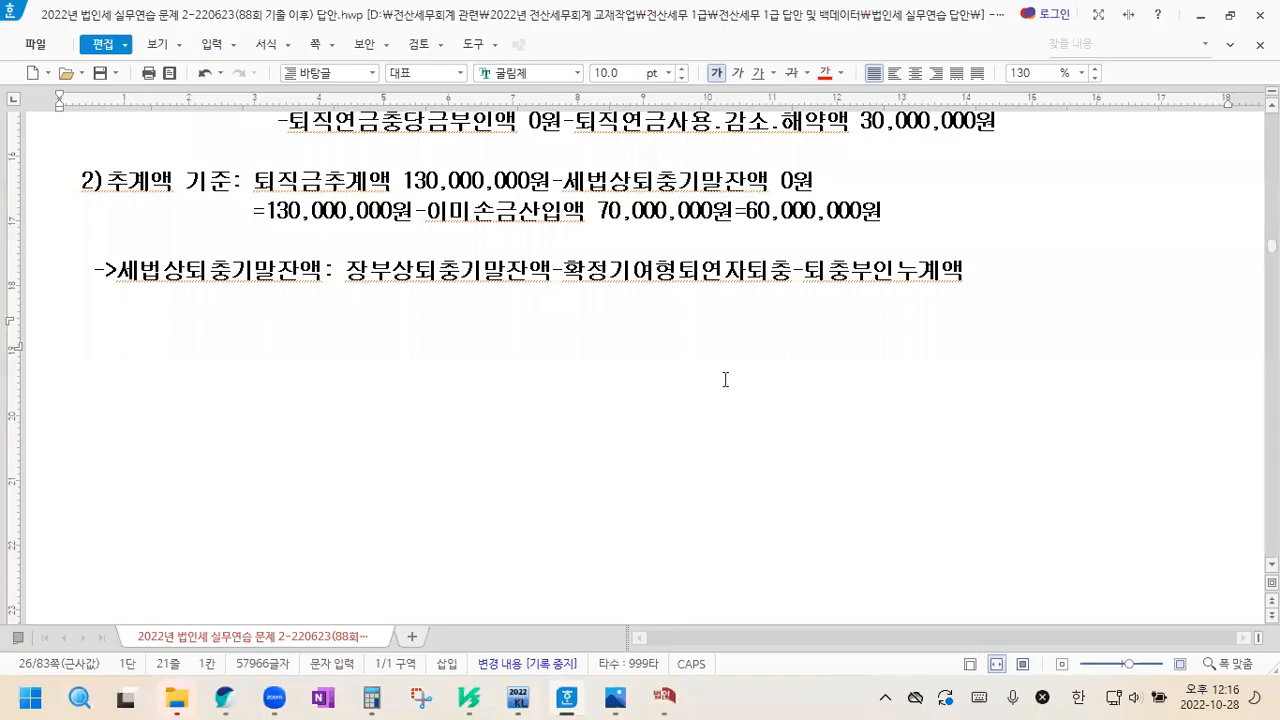
Add the heading "2.퇴직연금부담금 세무조정" below the 세법상퇴충기말잔액 formula
type("2.퇴")
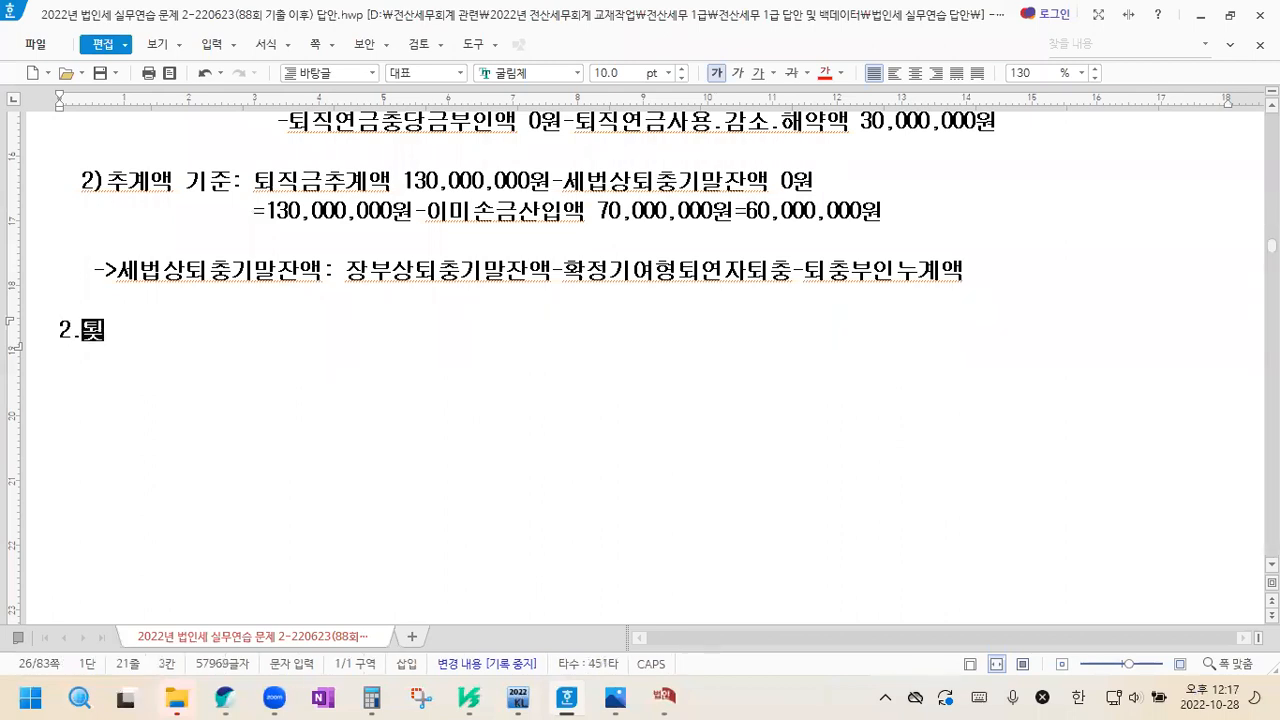
type("직연금부담금 세무조저")
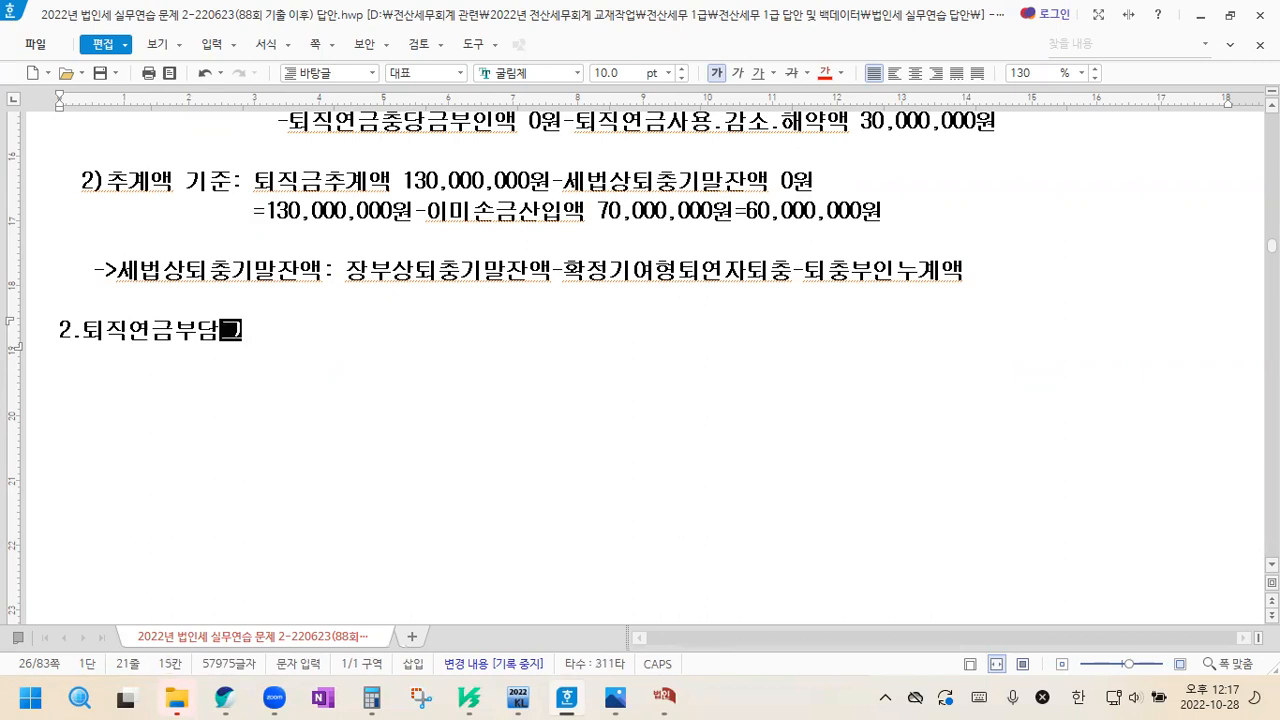
type("ㅇ")
key("Return")
Under heading 2, write the company entry "회사: 퇴직연금운용자산 50,000,000 / 현금등 50,000,000"
type("회사:")
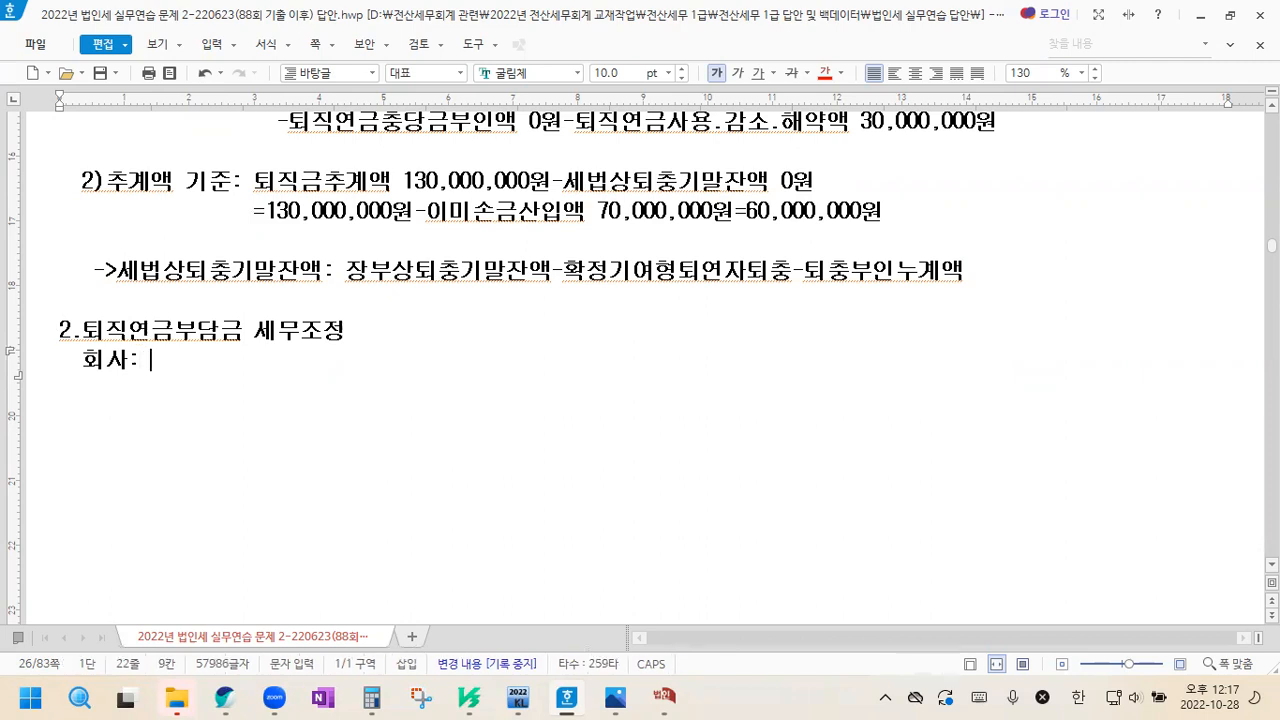
type("퇴직연금ㅇ운용자산")
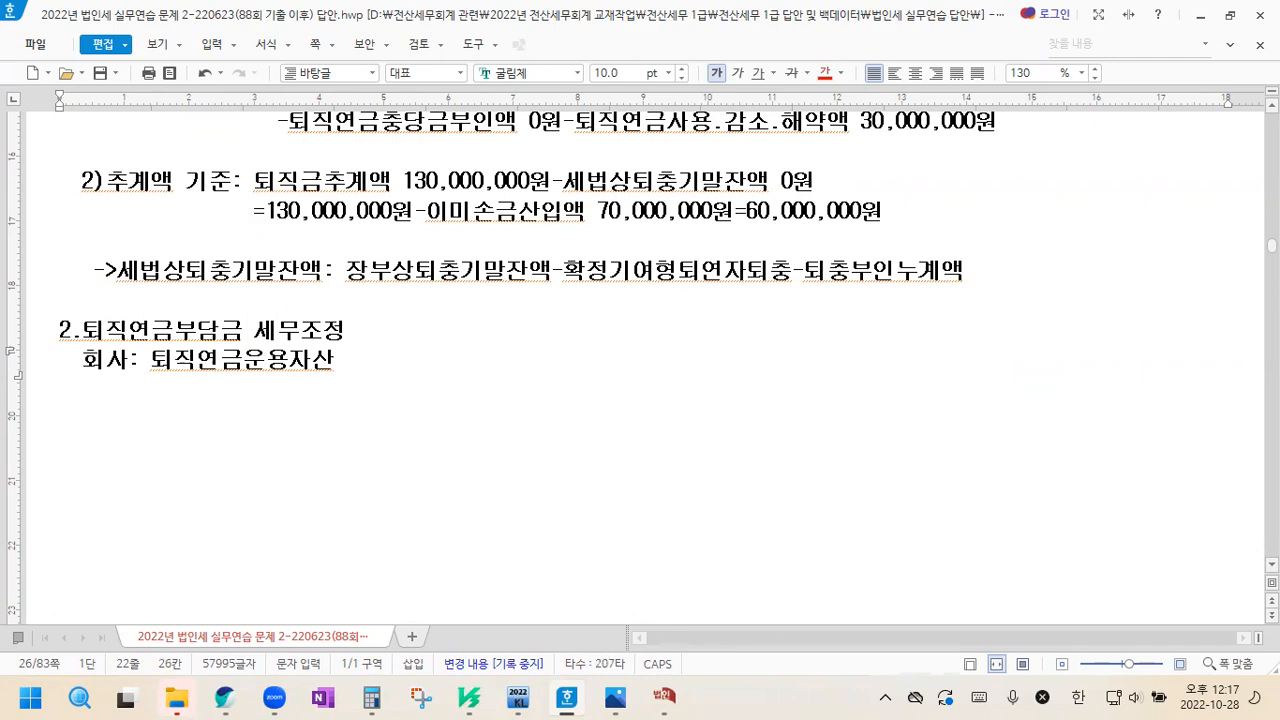
type("50,000,000 /")
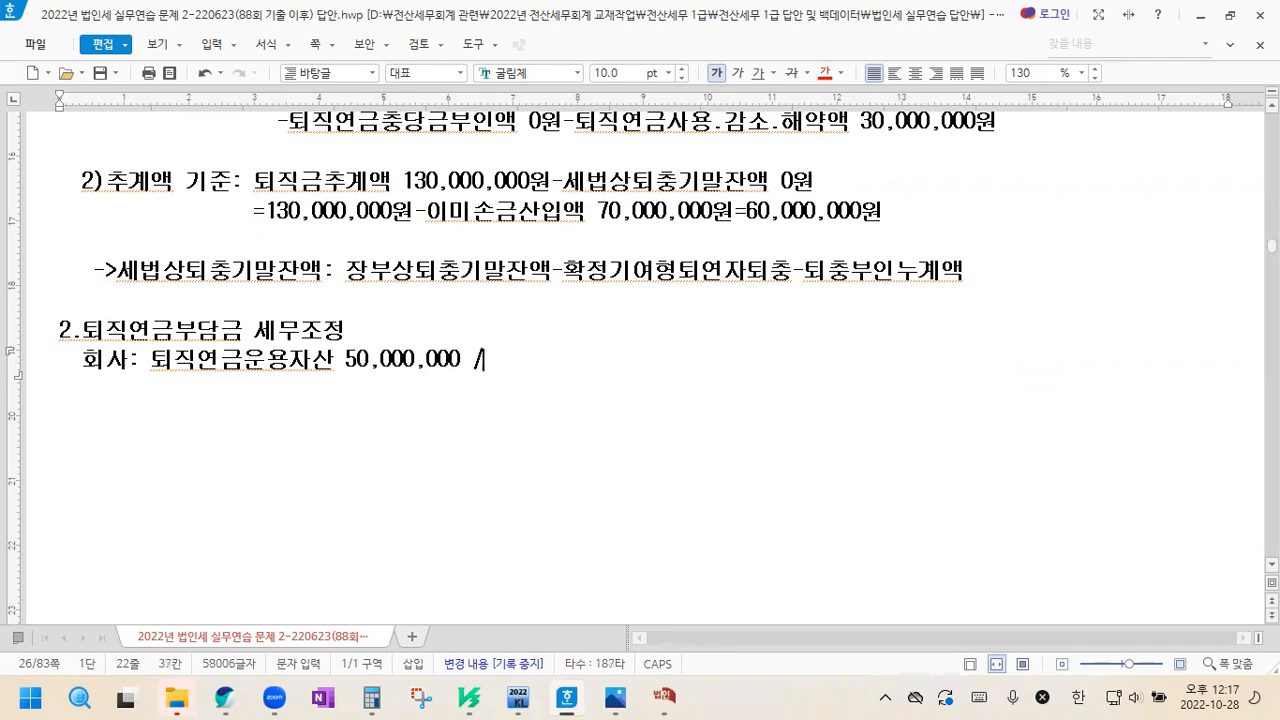
type(" 현금드ㅇ 50,000,0")
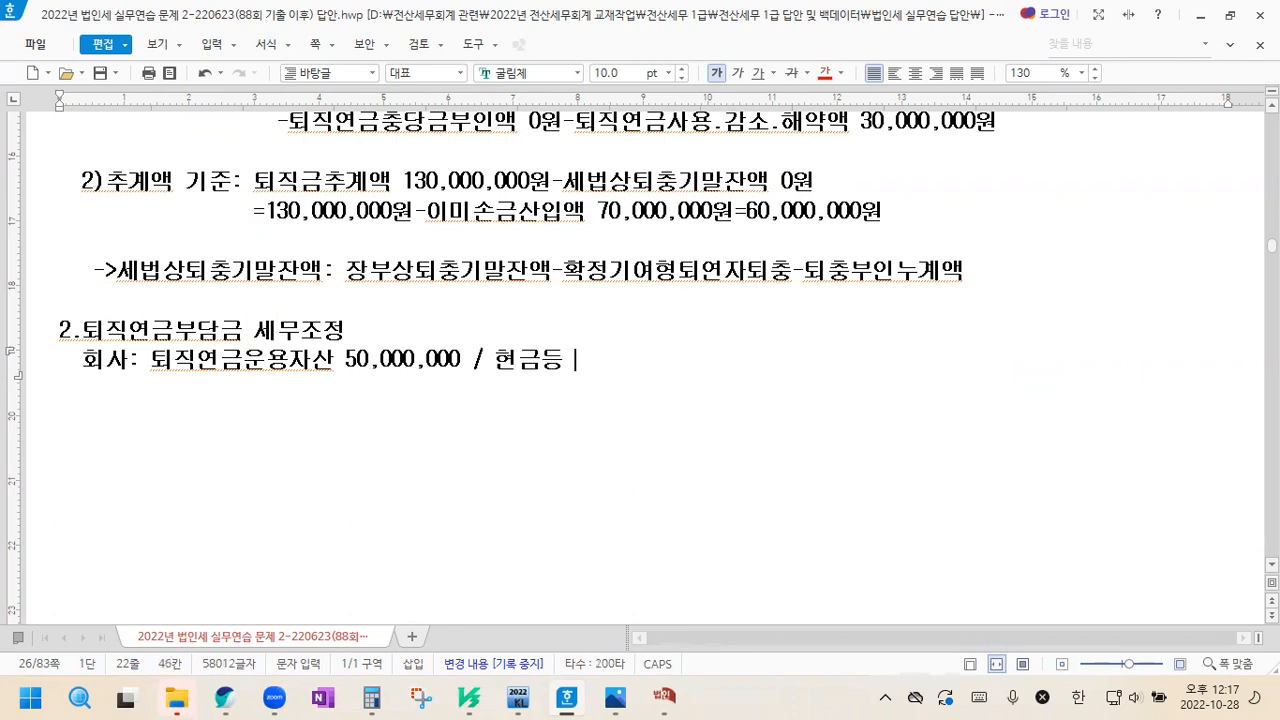
type("00")
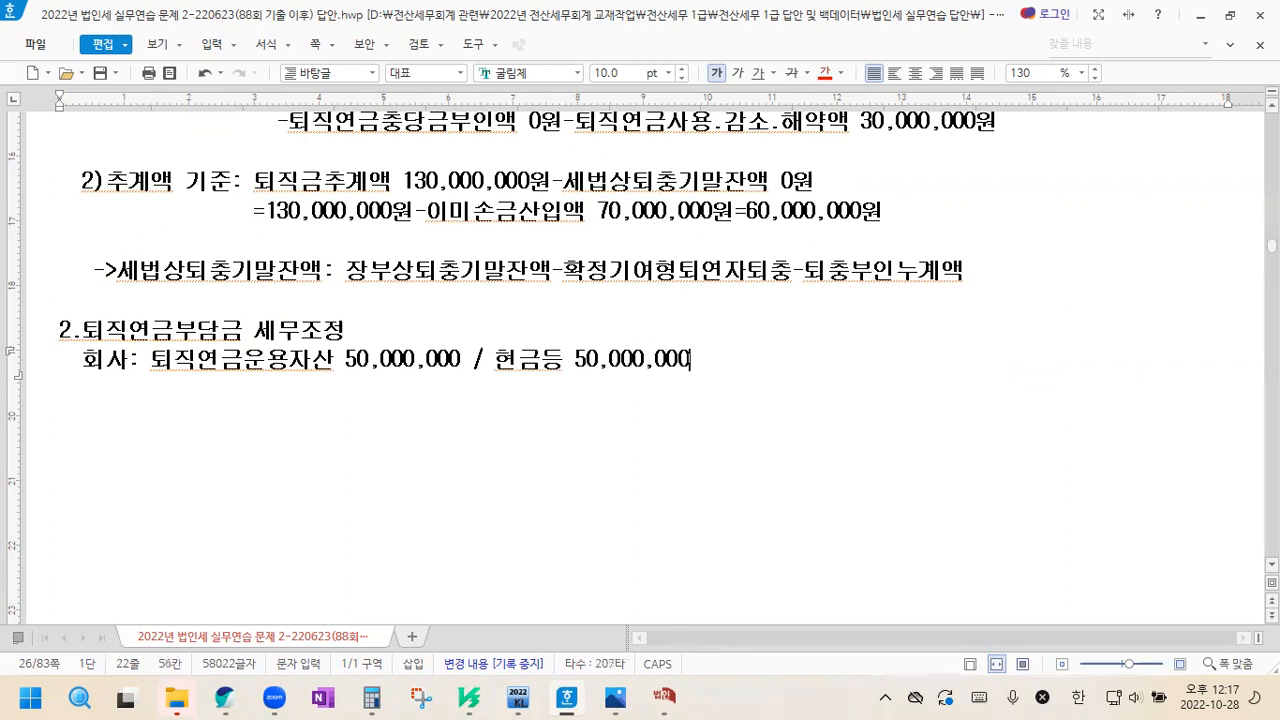
Add a second line to the 회사 entry reading "퇴직연금부담금(비용) 0 / 퇴직연금충당금(부채) 0"
key("Return")
type("퇴직연금부담ㄱ")
type("ㅡㅁ(비용)")
type(" 0 ")
type("/ 퇴직연금충")
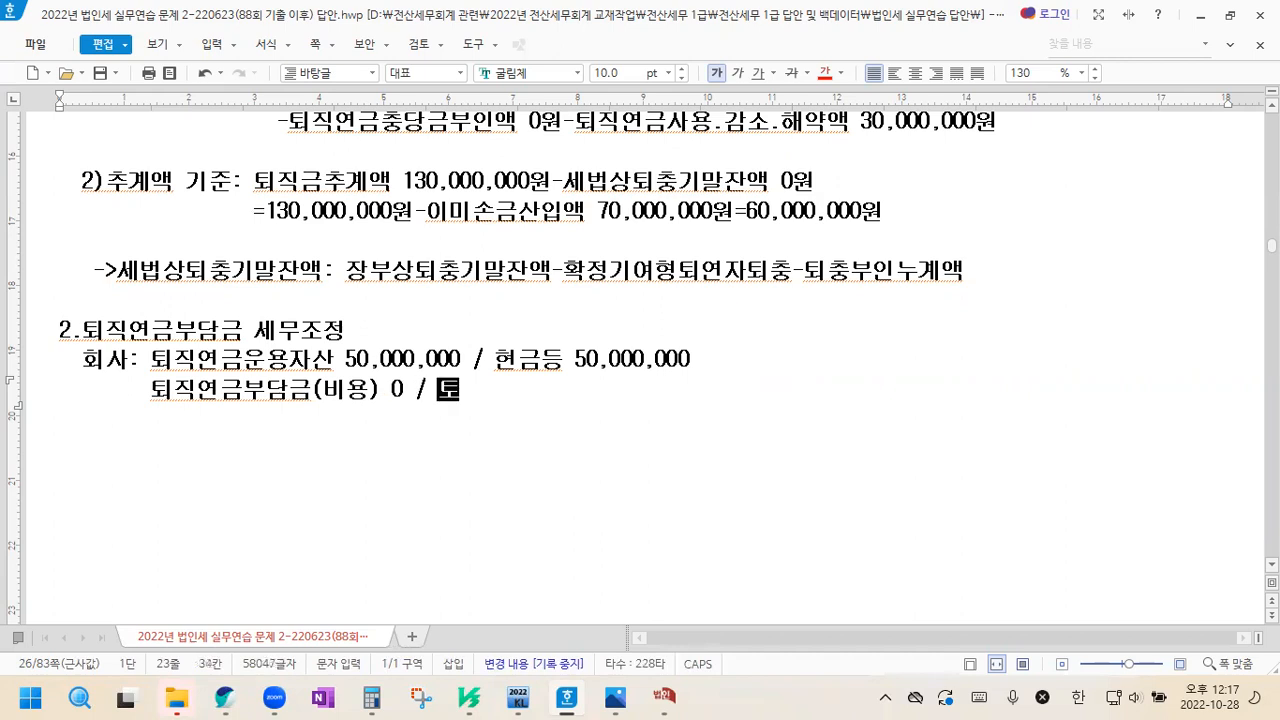
type("ㅏㅇ")
key("BackSpace")
key("BackSpace")
key("BackSpace")
key("BackSpace")
type("충당")
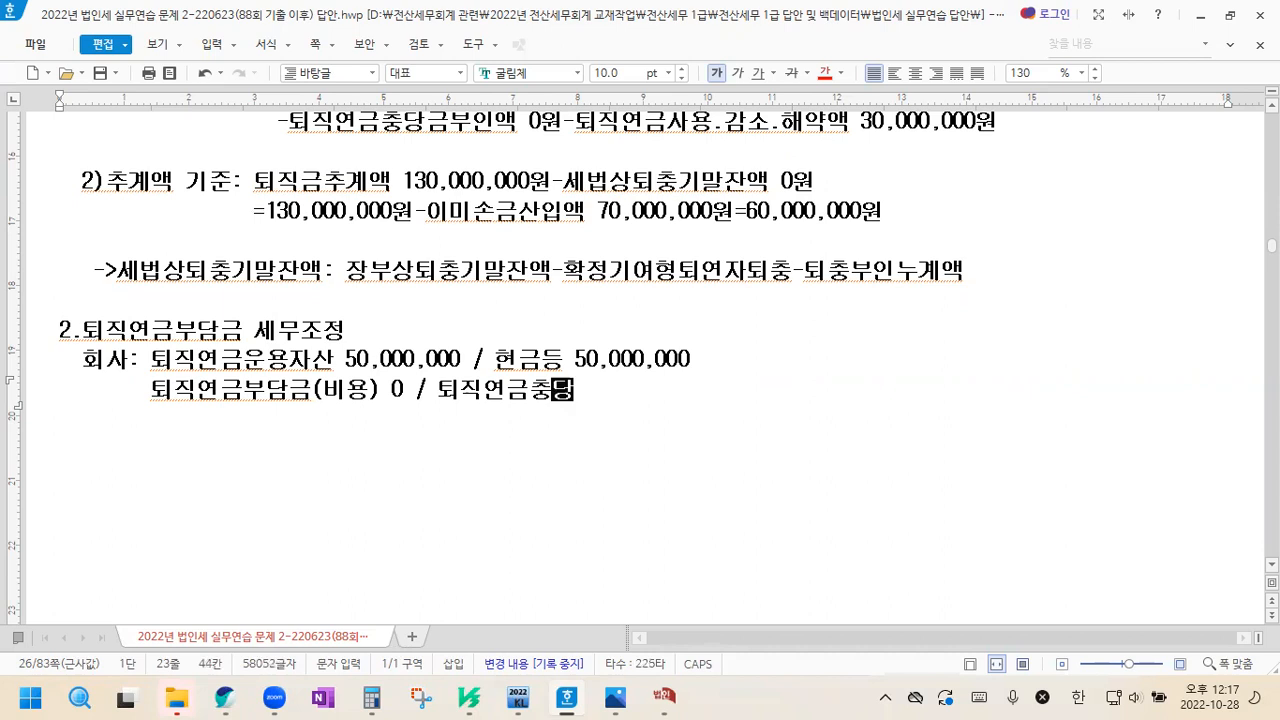
type("금(부채) 0")
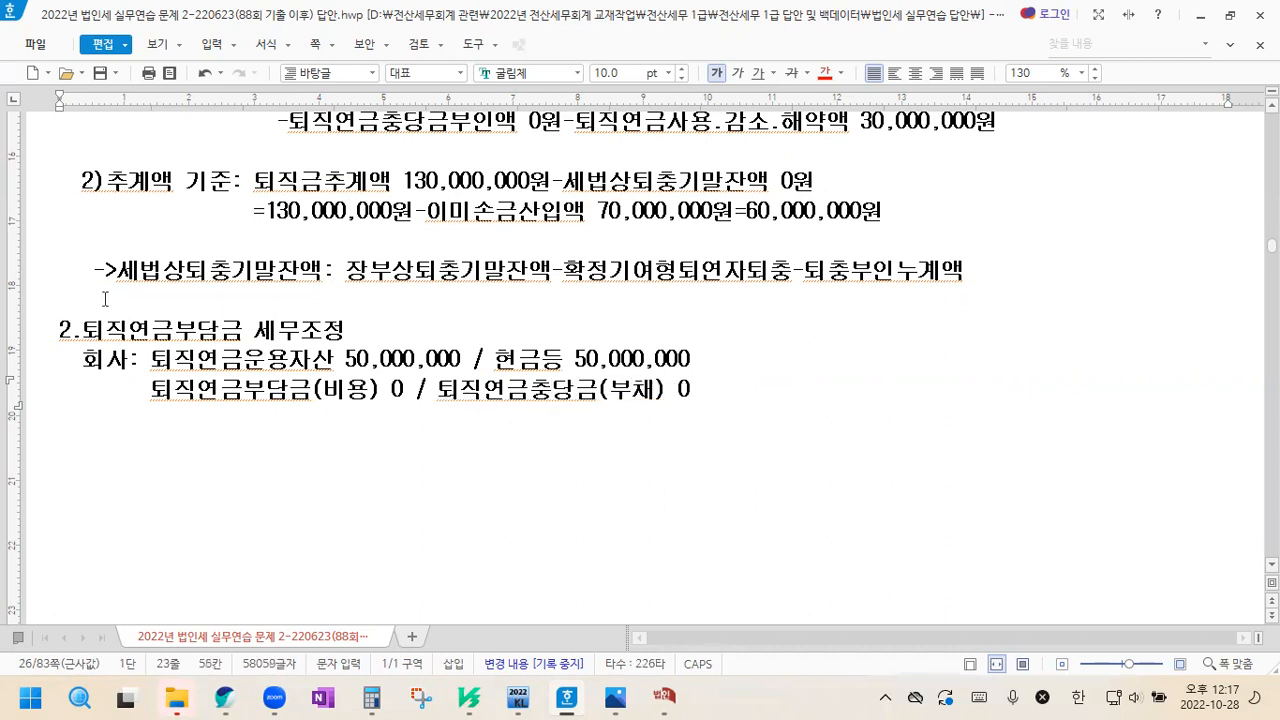
Align the debit and credit amounts of the two 회사 entry lines in columns using spaces
left_click(345, 358)
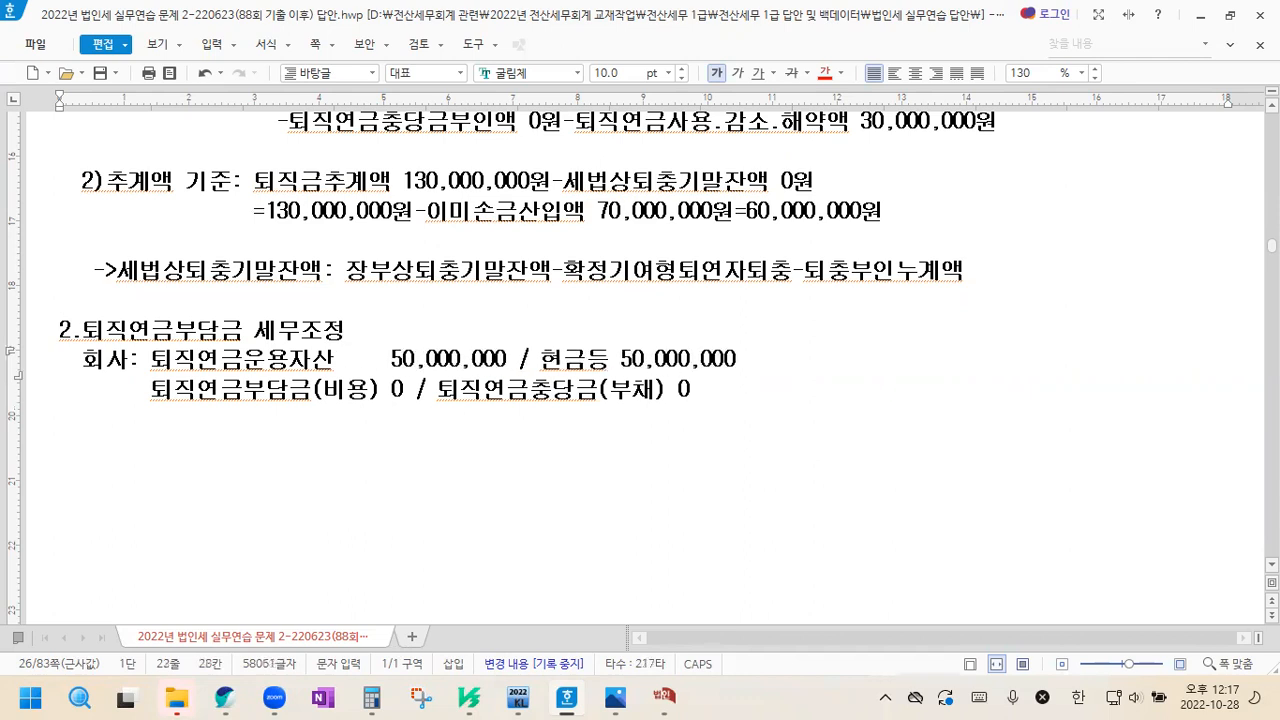
left_click(388, 392)
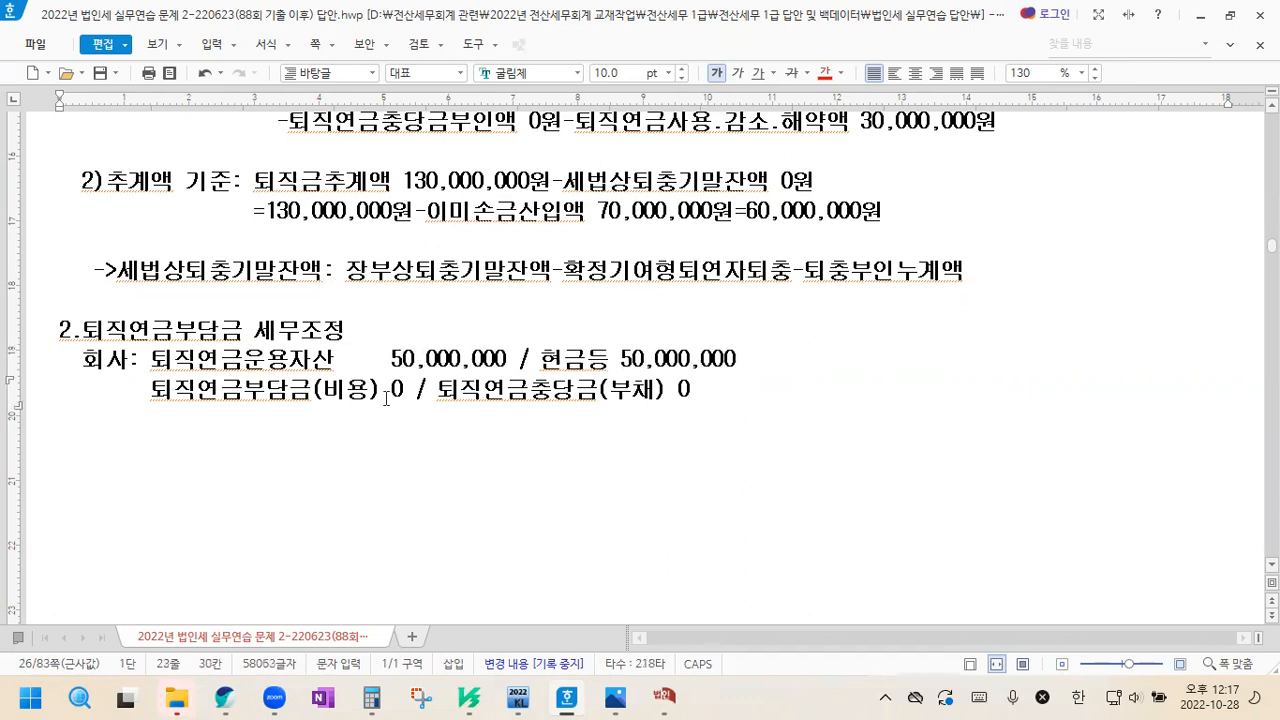
left_click(613, 360)
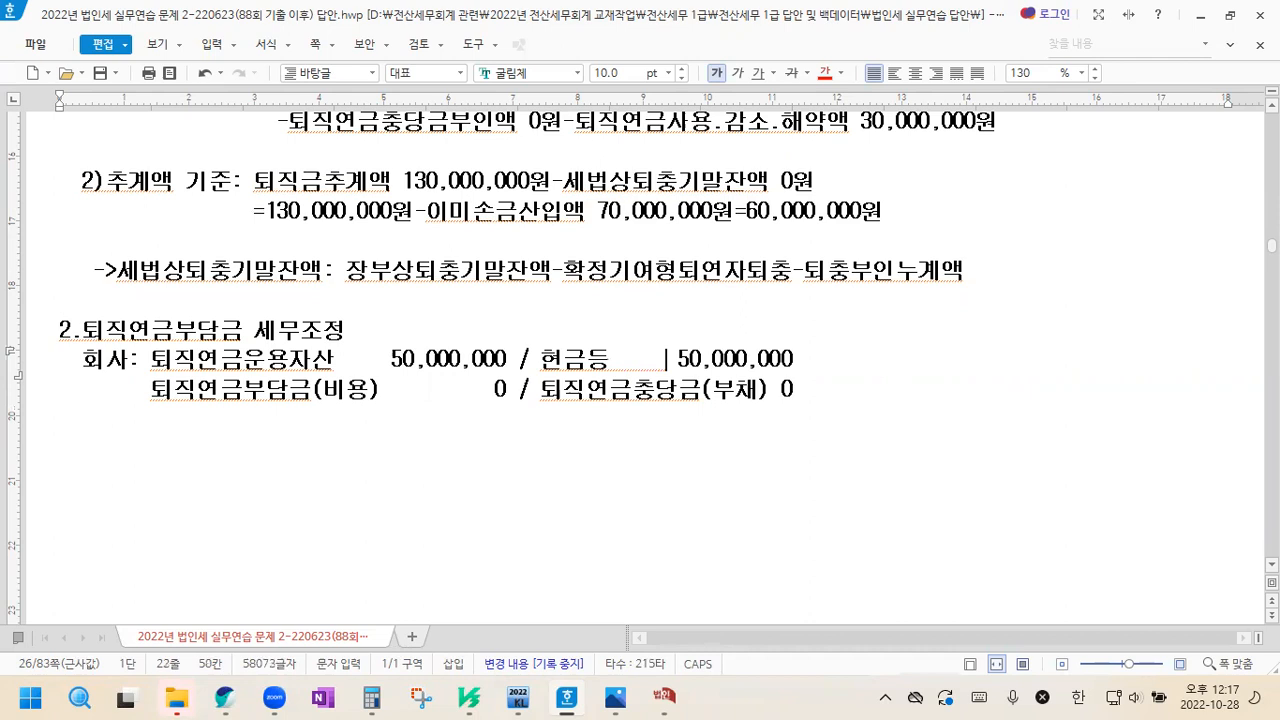
left_click(786, 390)
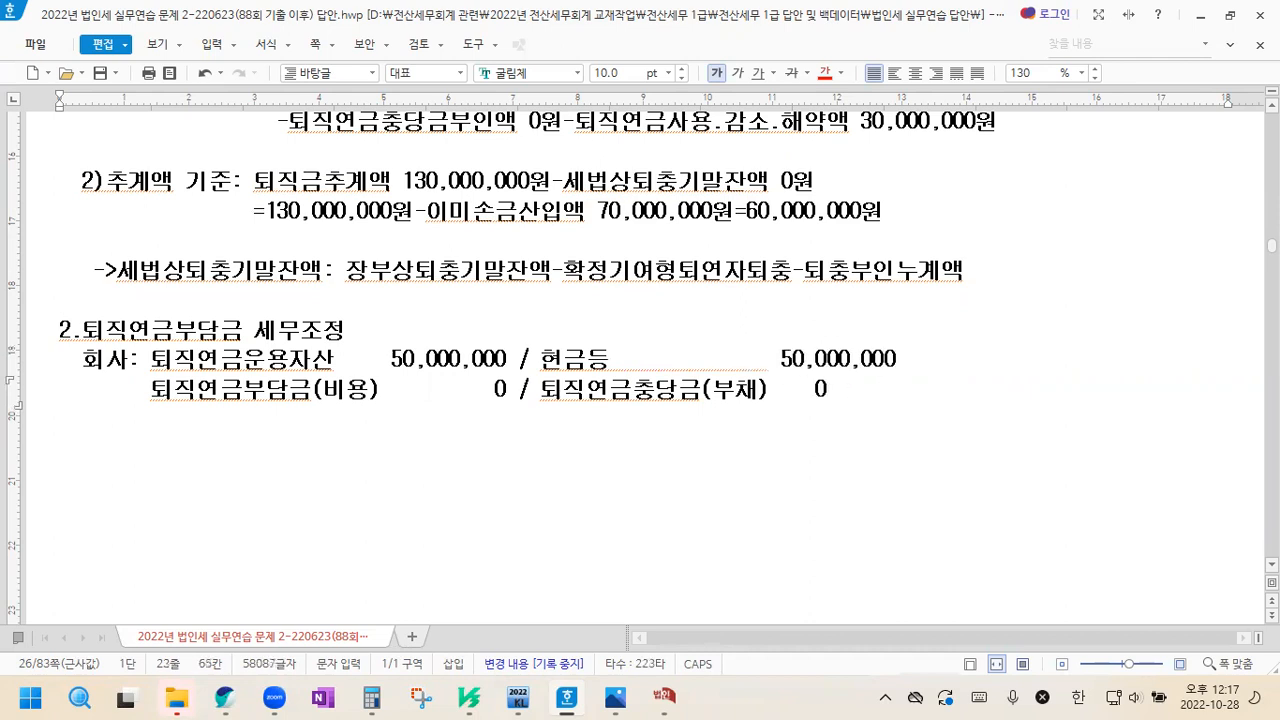
key("BackSpace")
Duplicate the two-line 회사 entry below the original, separated by a blank line
left_click_drag(85, 362, 916, 386)
key("ctrl+c")
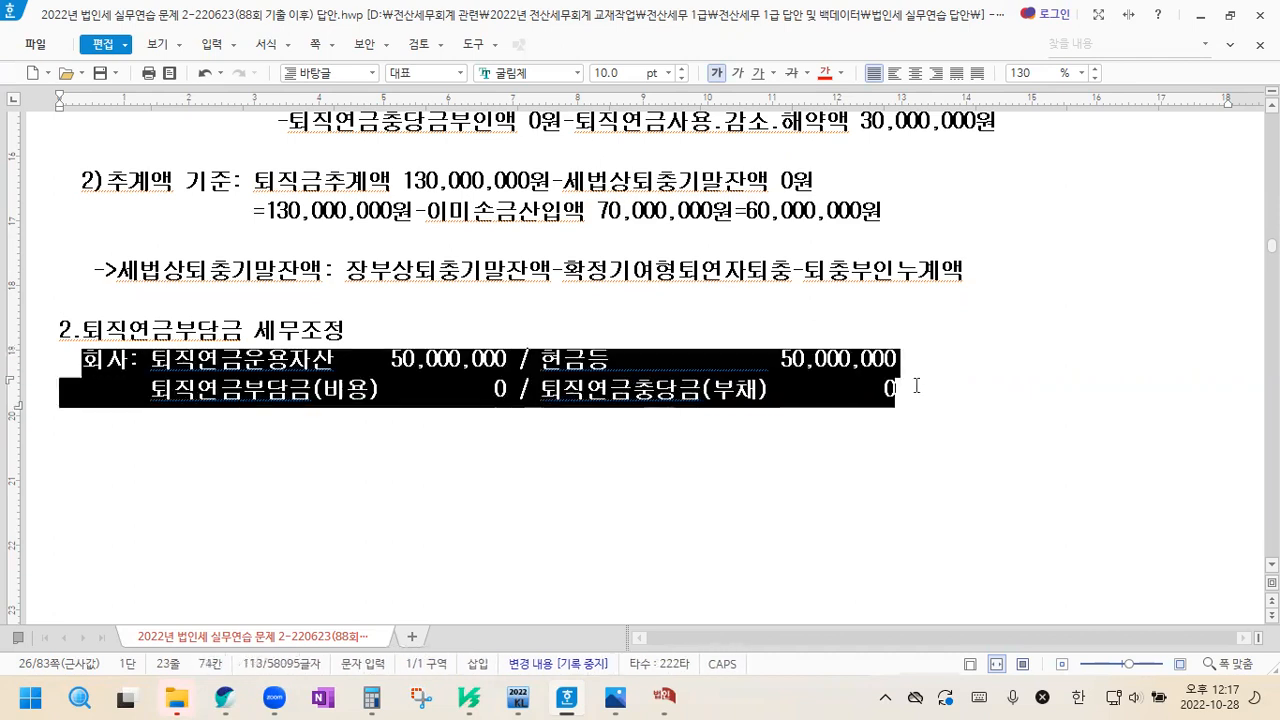
left_click(963, 406)
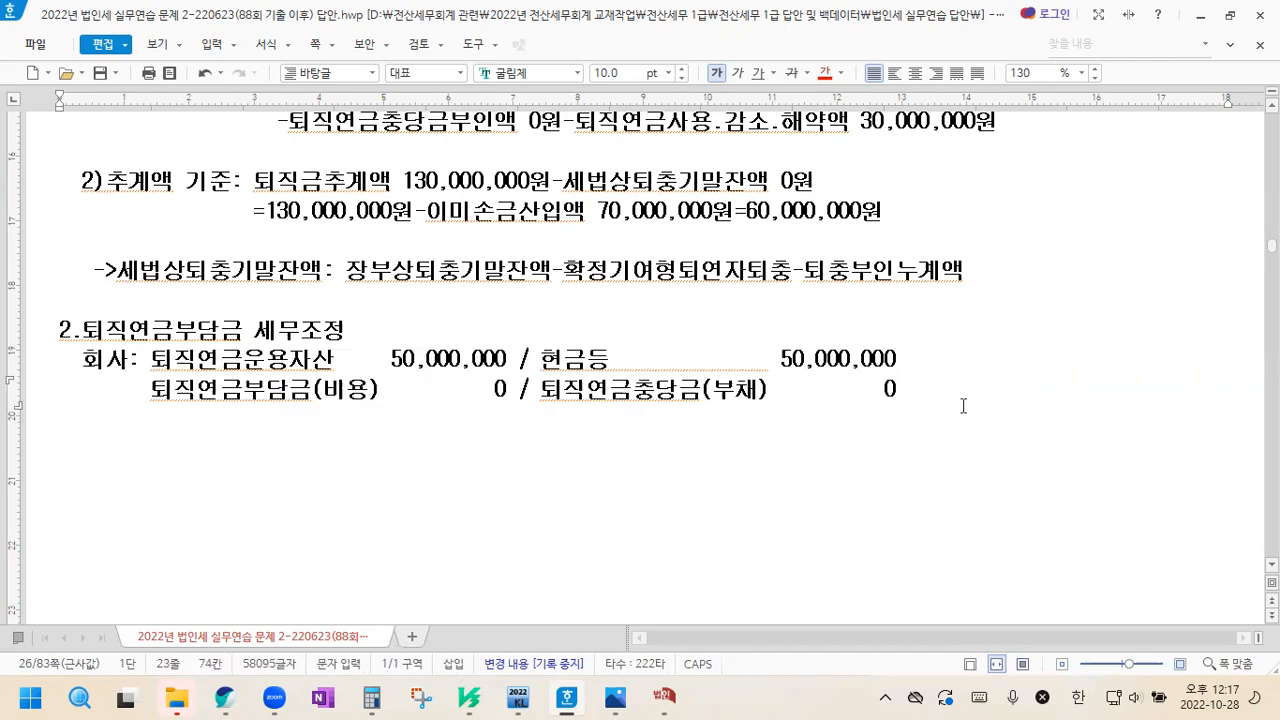
key("Return")
key("Return")
key("ctrl+v")
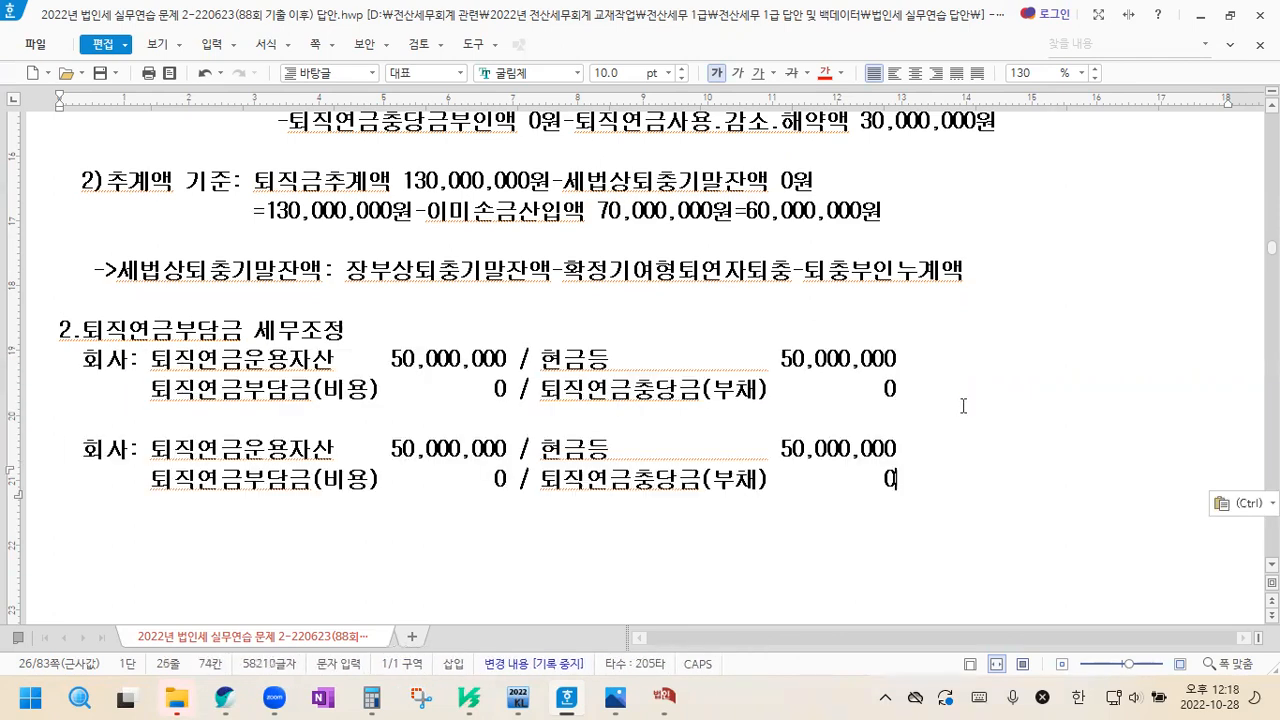
In the copied entry, change both the 퇴직연금부담금(비용) and 퇴직연금충당금(부채) amounts to 50,000,000
scroll(900, 440, "down", 2)
left_click_drag(397, 376, 505, 380)
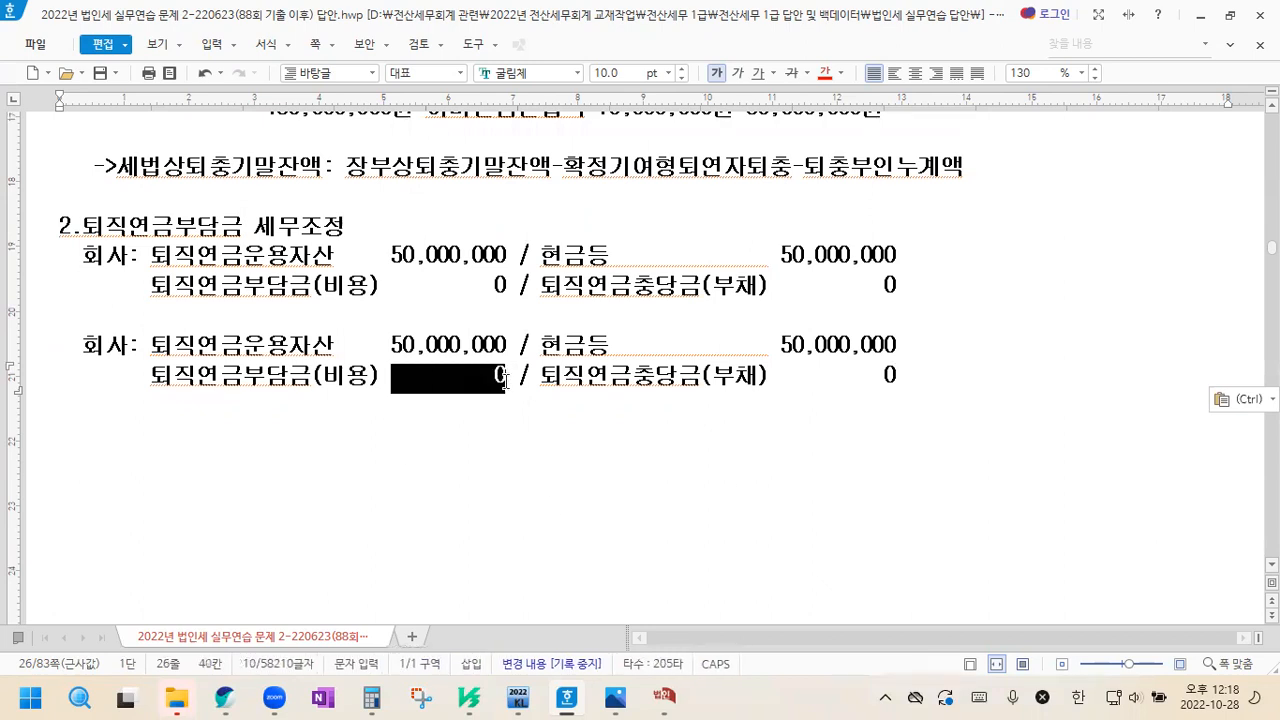
type("50,000,000")
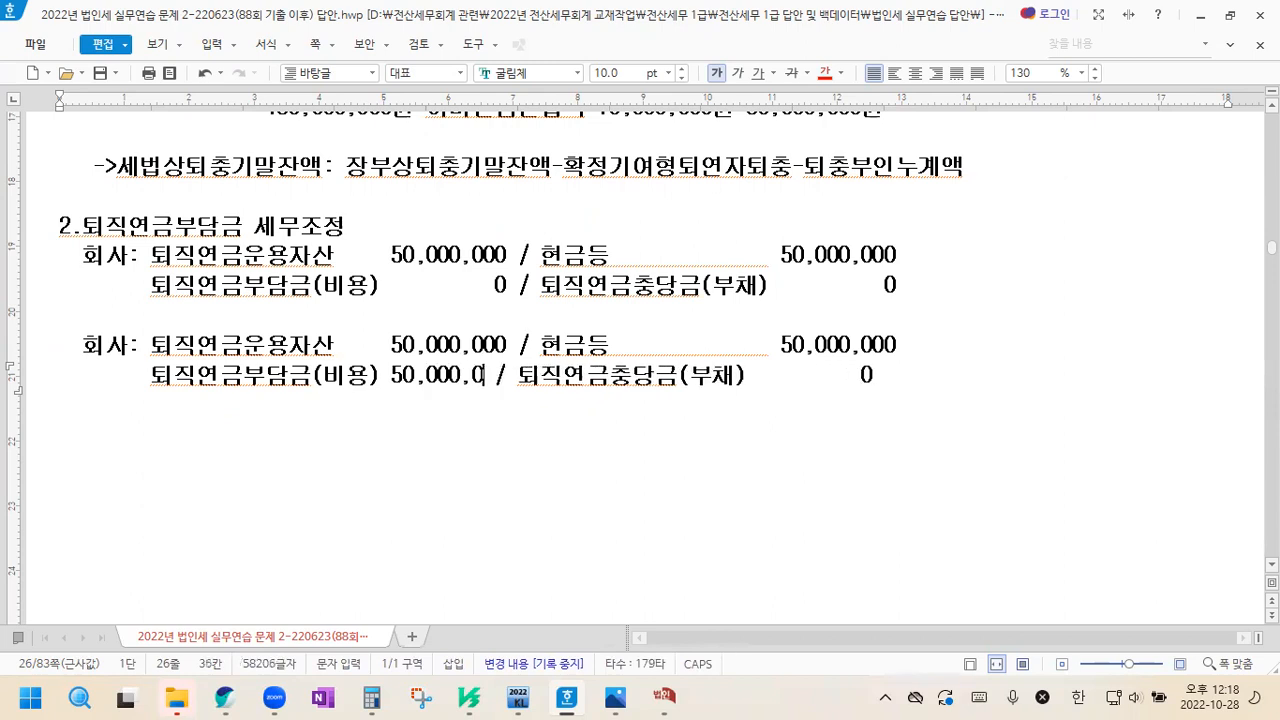
left_click_drag(783, 377, 896, 378)
type("50,000,000")
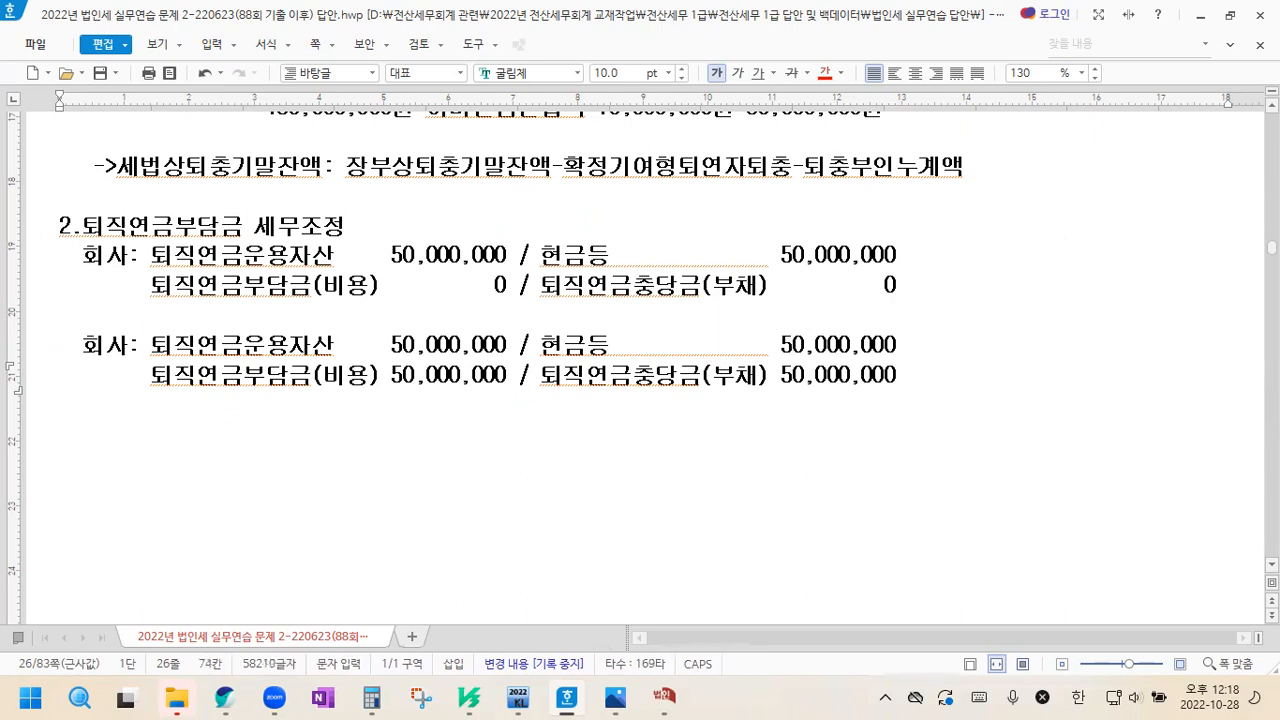
Below the second 회사 entry, after a blank line, write "세법: 손금산입 퇴직연금등손금산입 50,000,000원(유보발생)"
key("Return")
key("Return")
key("BackSpace")
type("세버")
key("BackSpace")
type("법:")
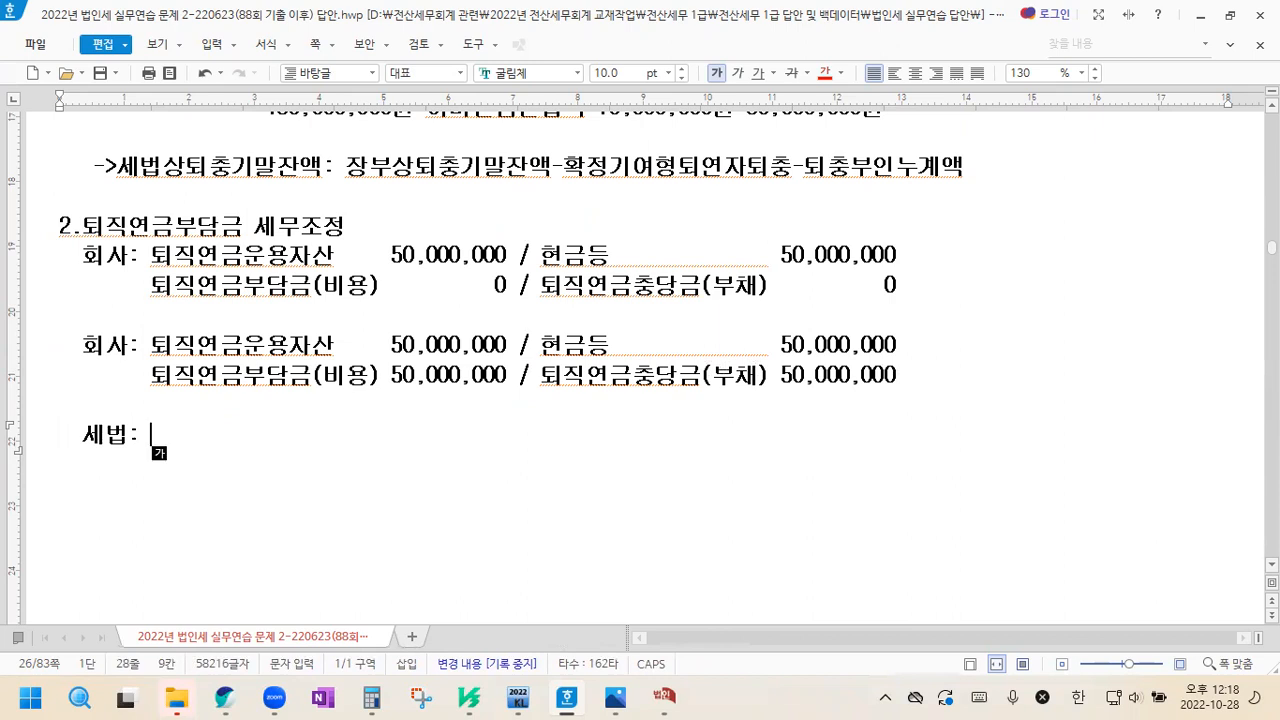
type("손금산입")
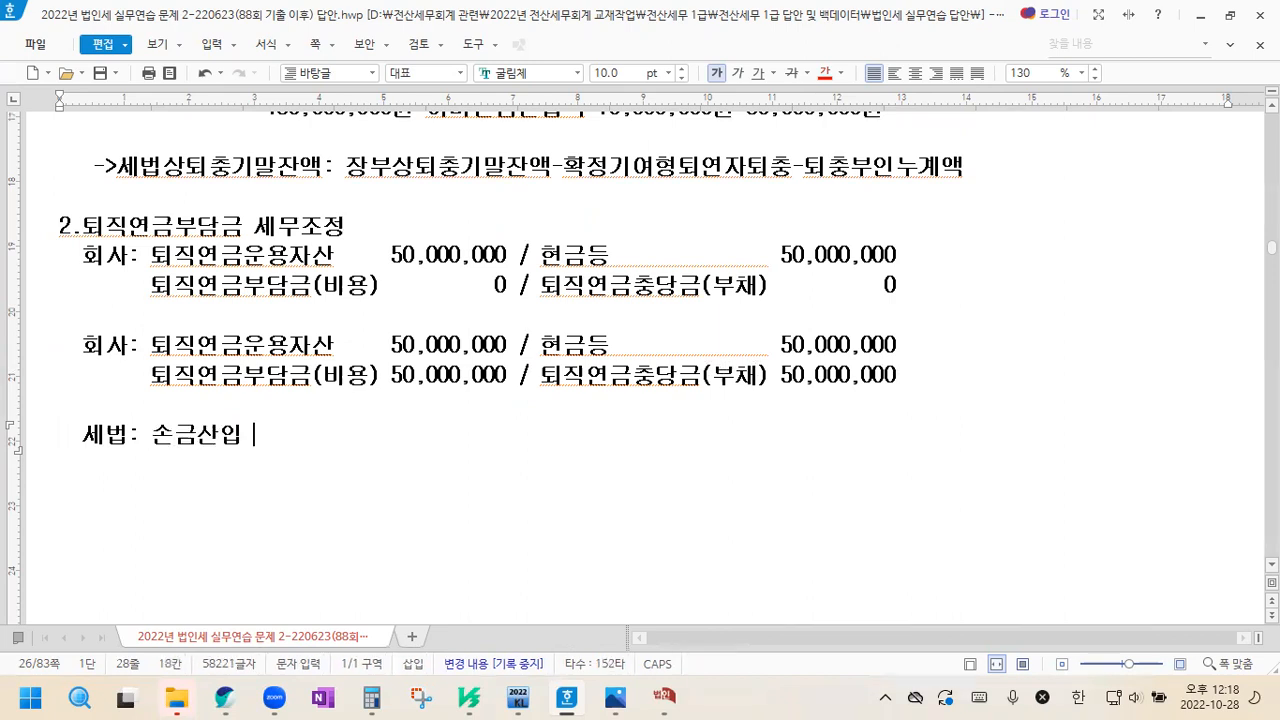
type(" 퇴직연금ㄷ")
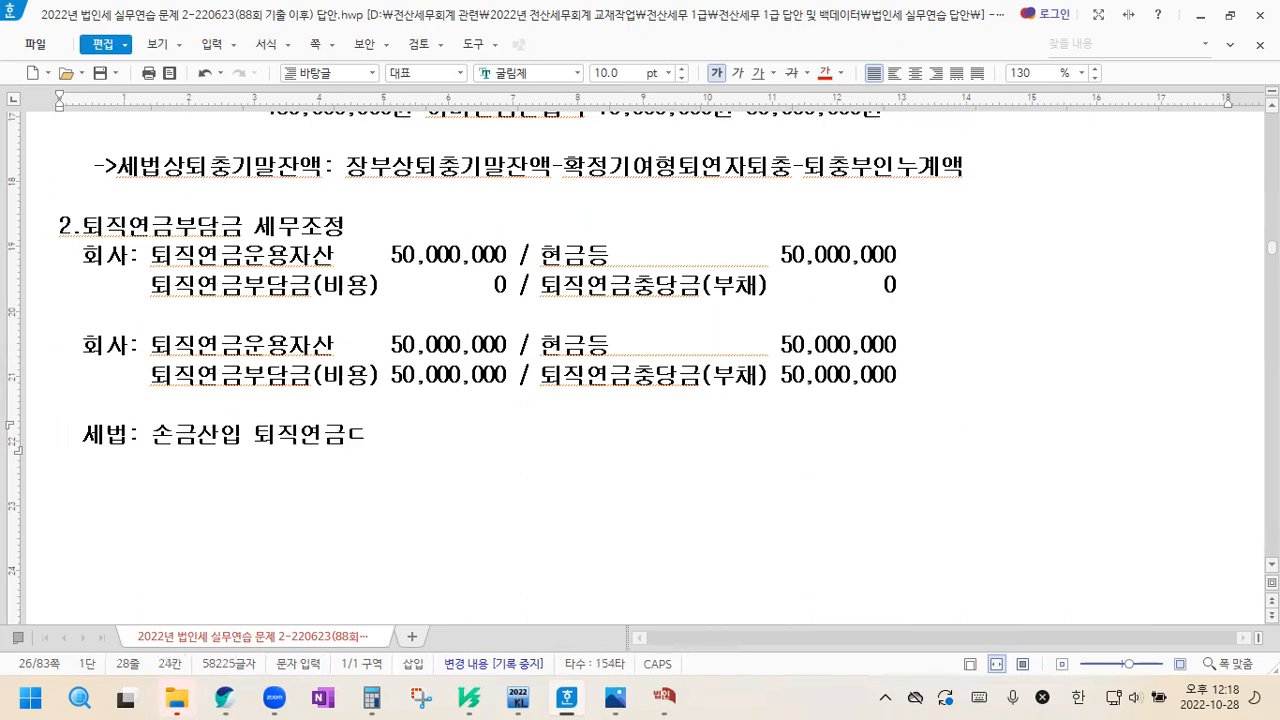
key("BackSpace")
type("등소")
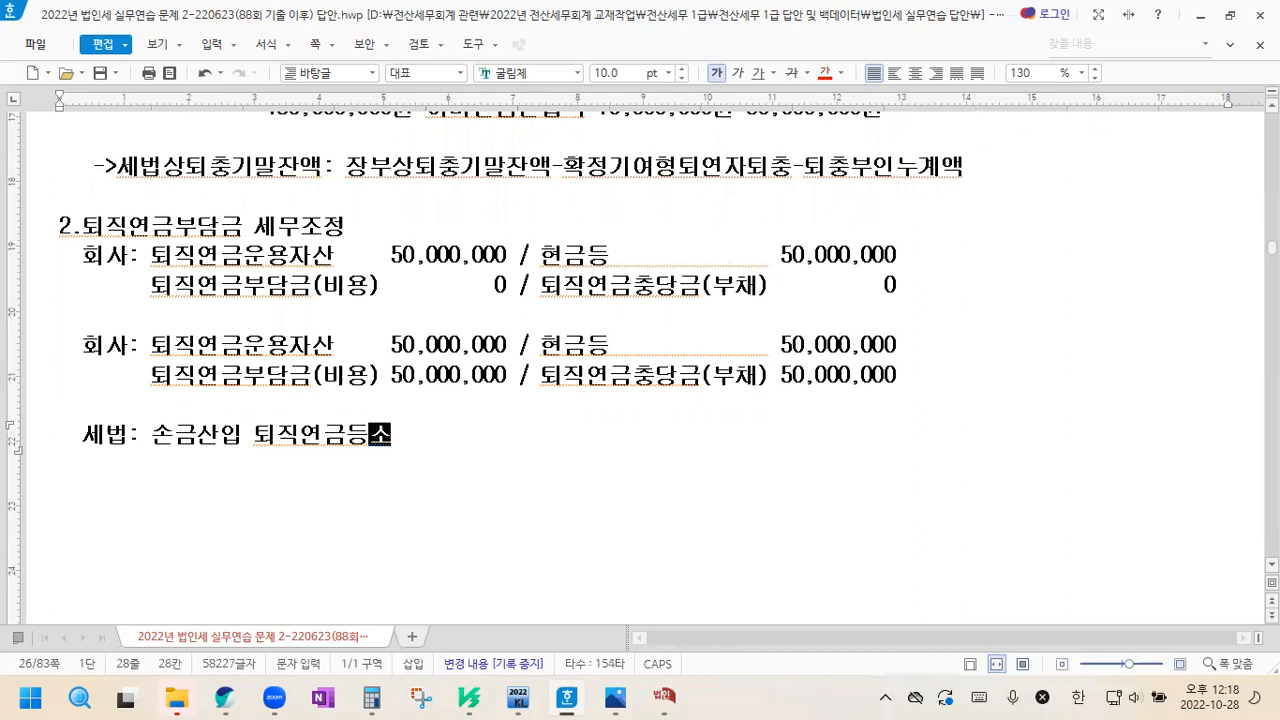
type("ㄴ금")
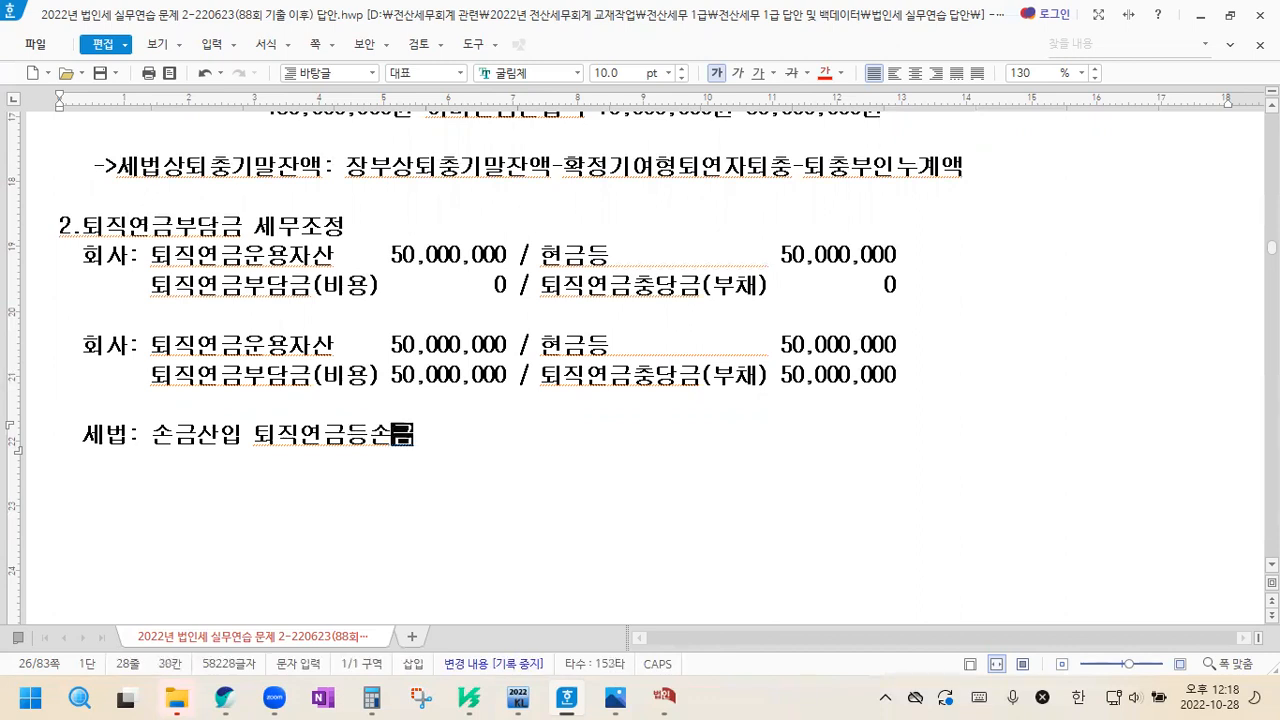
type("산ㅇ입 50,00")
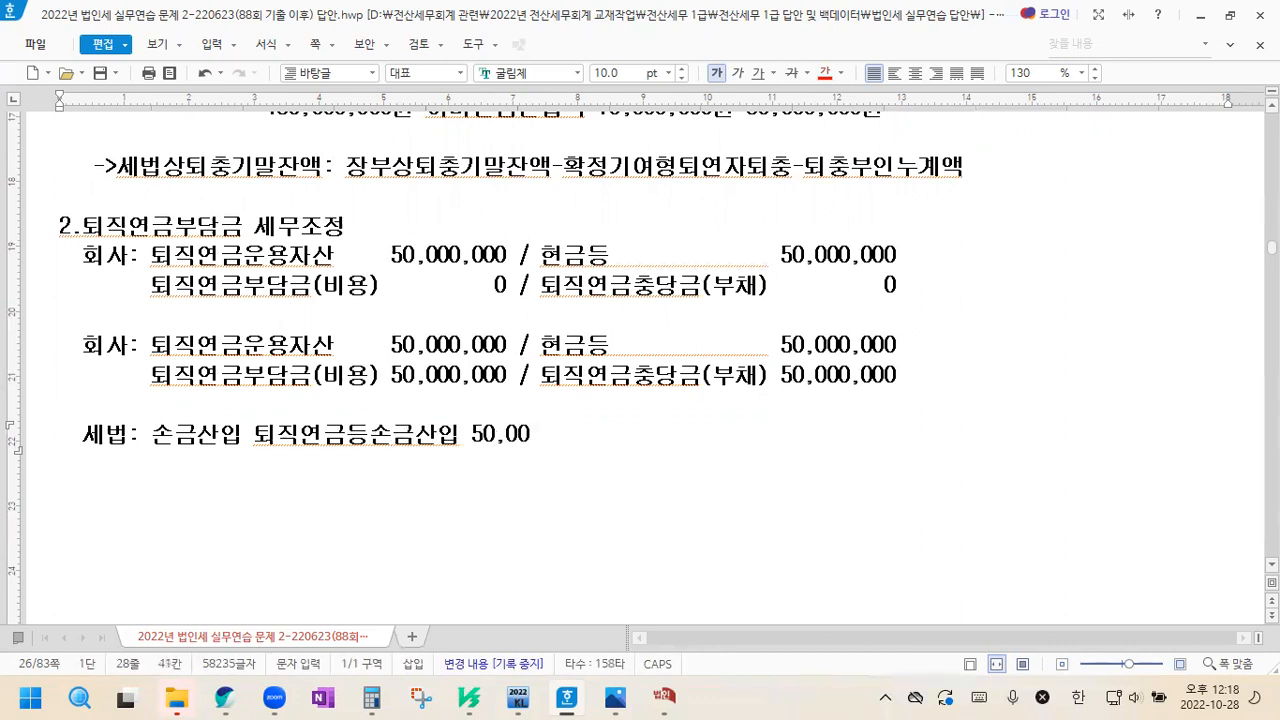
type("0,000원")
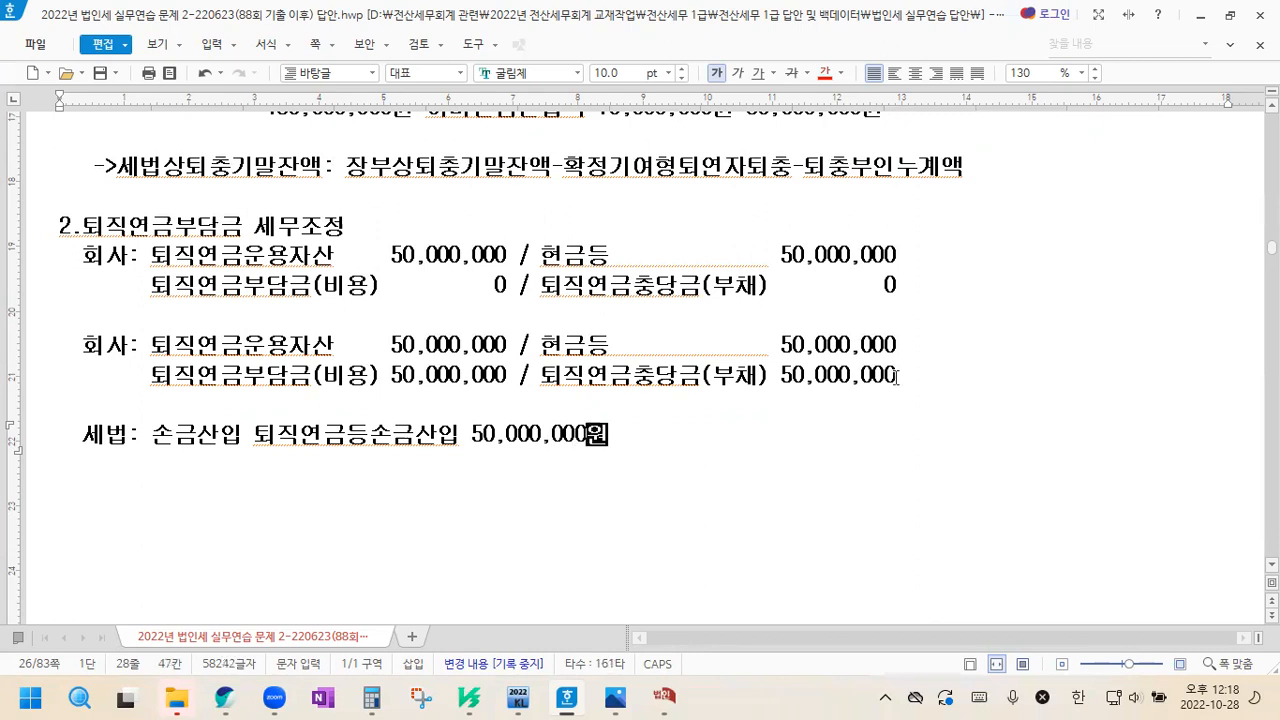
type("(ㅇ유보발생)")
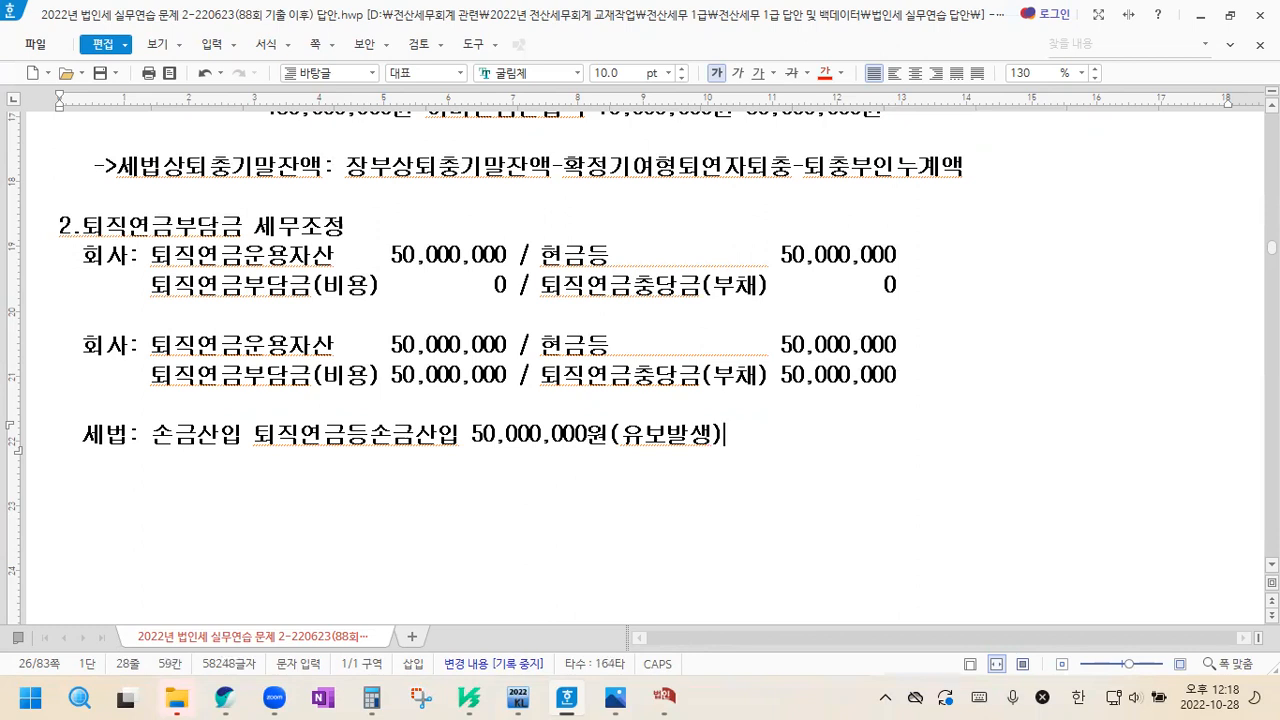
After a blank line, add the section heading "3.퇴직연금 사용.감소.해약액->손금불산입(유보감소)"
key("Return")
key("Return")
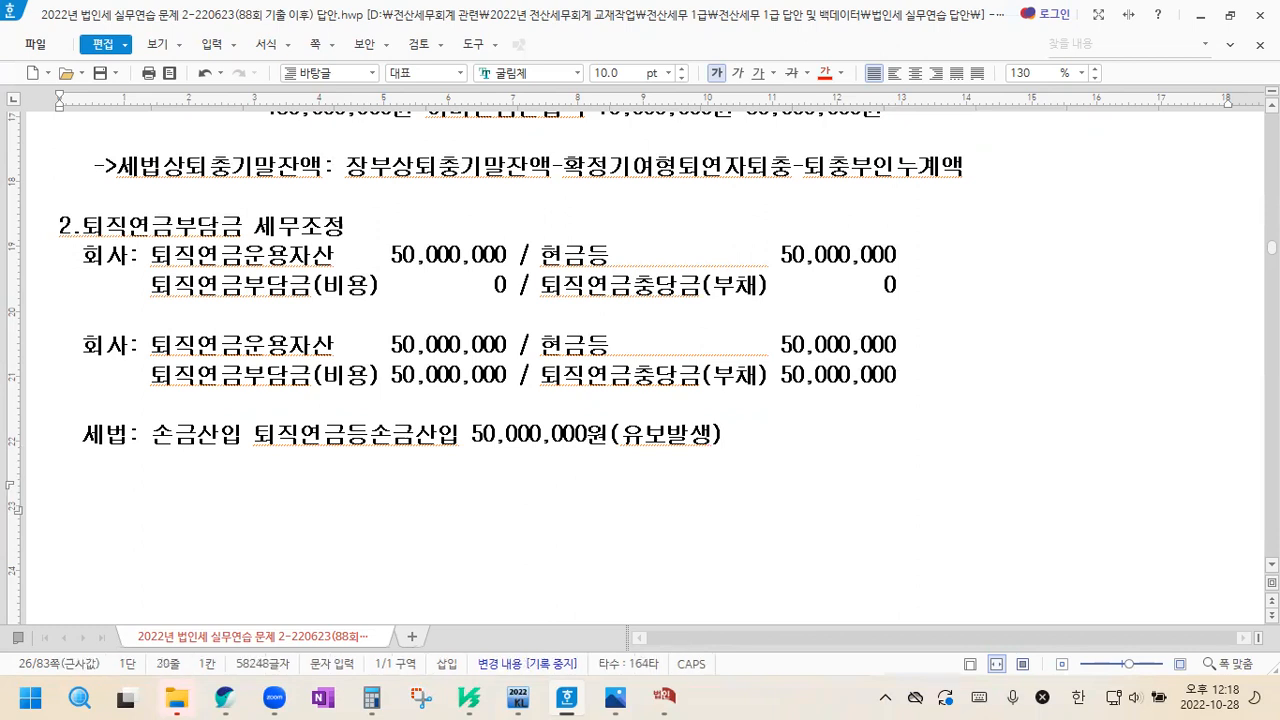
scroll(640, 360, "down", 2)
type("3.퇴직연금")
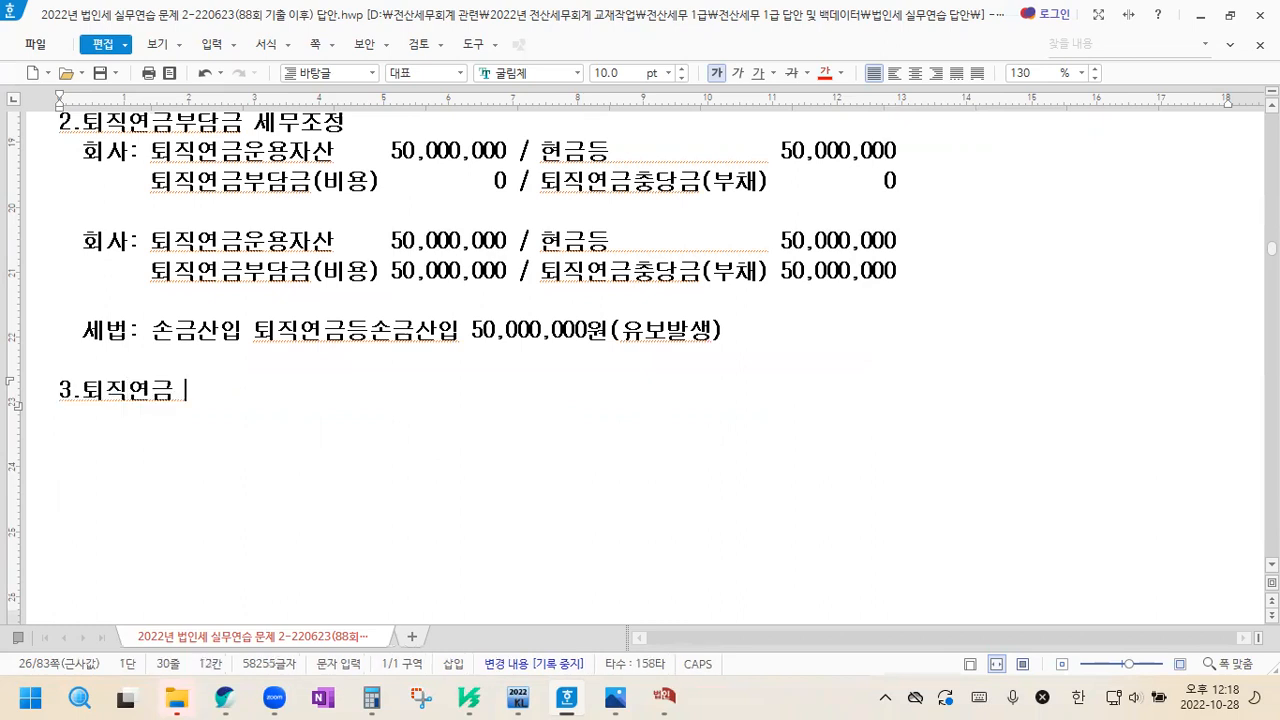
type(" 사용.감소")
type(".해ㅇ")
type("액")
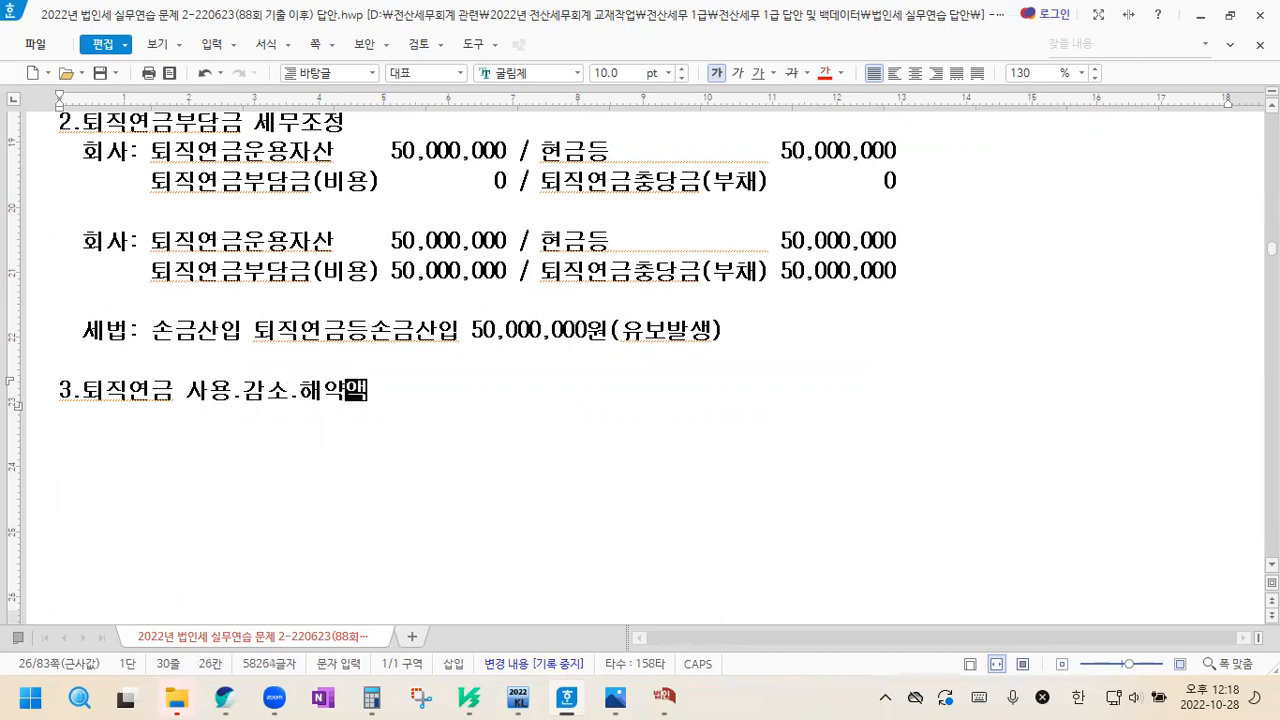
type("->")
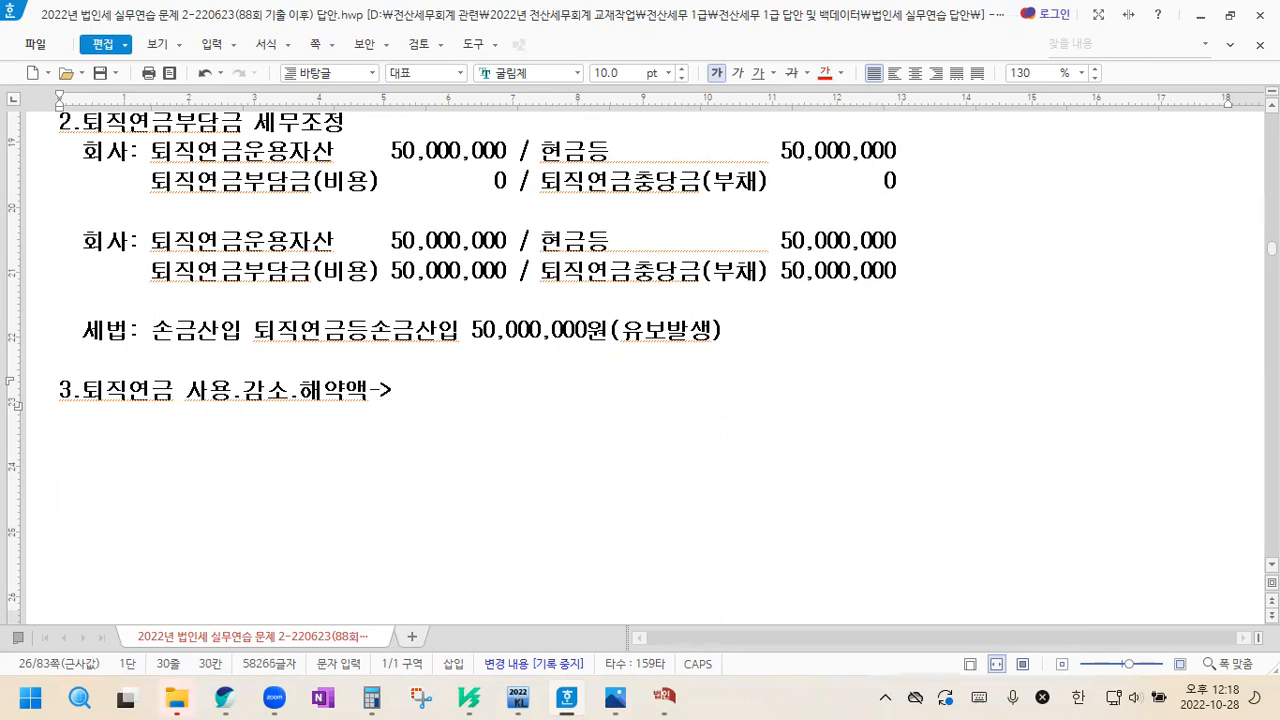
type("손금불산입(유보감소)")
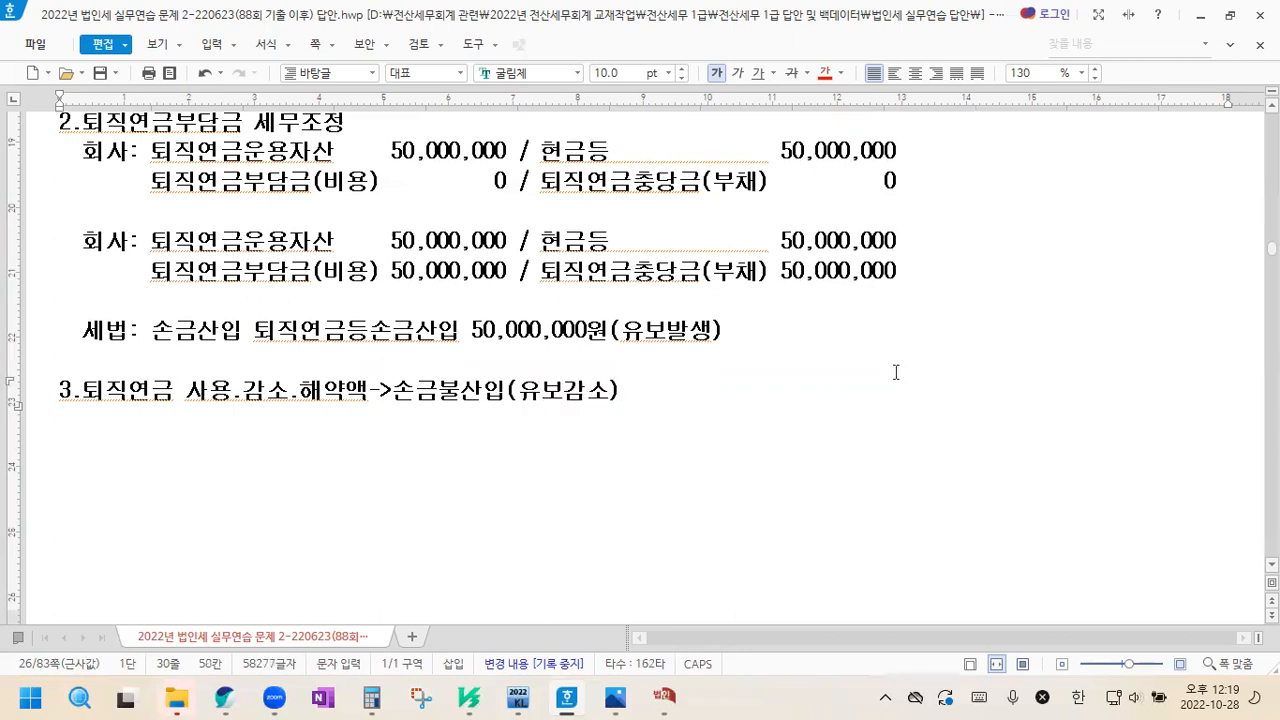
Under heading 3, start a 회사 entry with only its credit side: "회사: / 퇴직연금운용자산 3,000만"
key("Return")
type("회사")
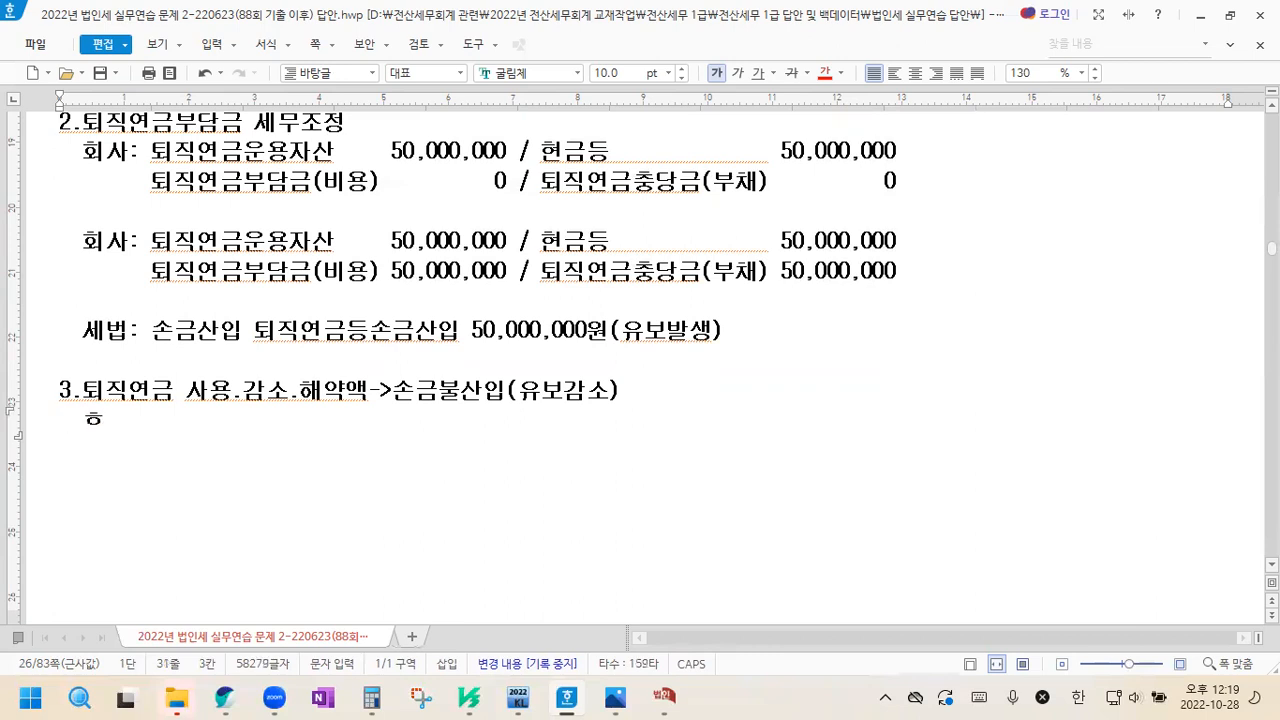
type(": / 퇴직연ㄱ금운용자산 ")
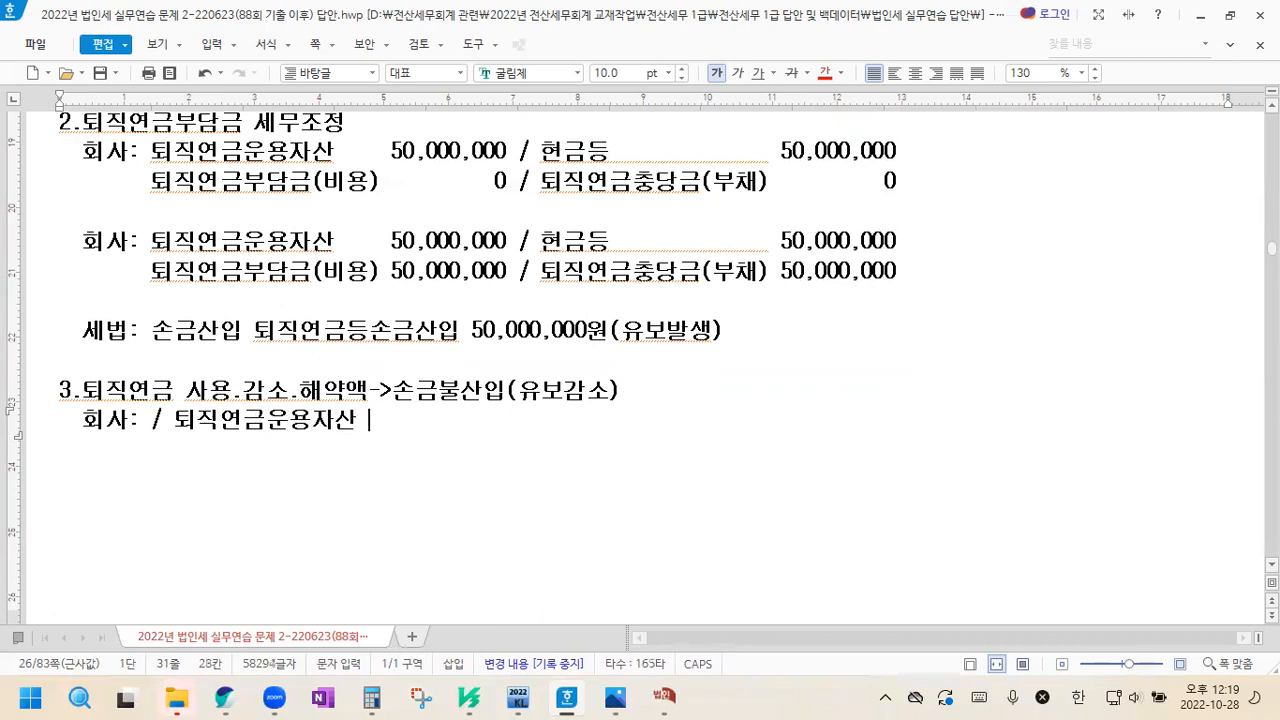
type("3,0")
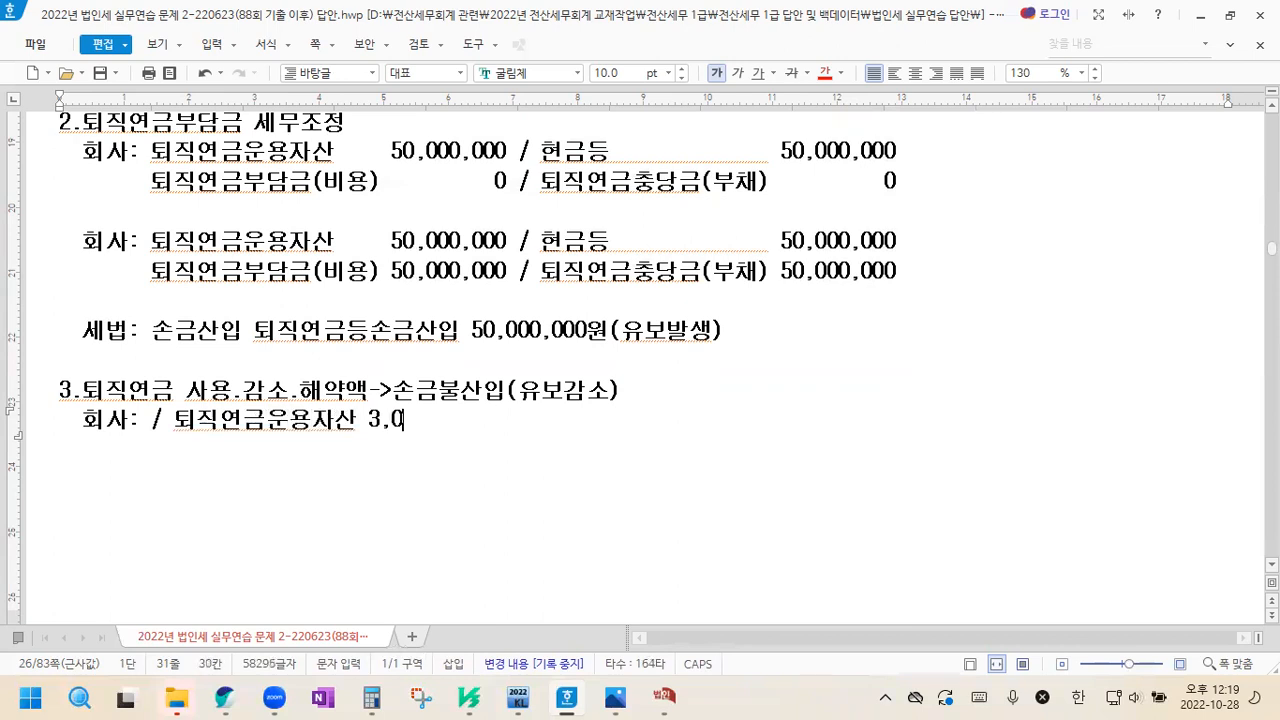
type("00만")
Insert the debit "퇴직연금충당금 0" before the slash in section 3's 회사 line
left_click(150, 420)
type("퇴직겹")
key("BackSpace")
key("BackSpace")
type("직연금충당금 ")
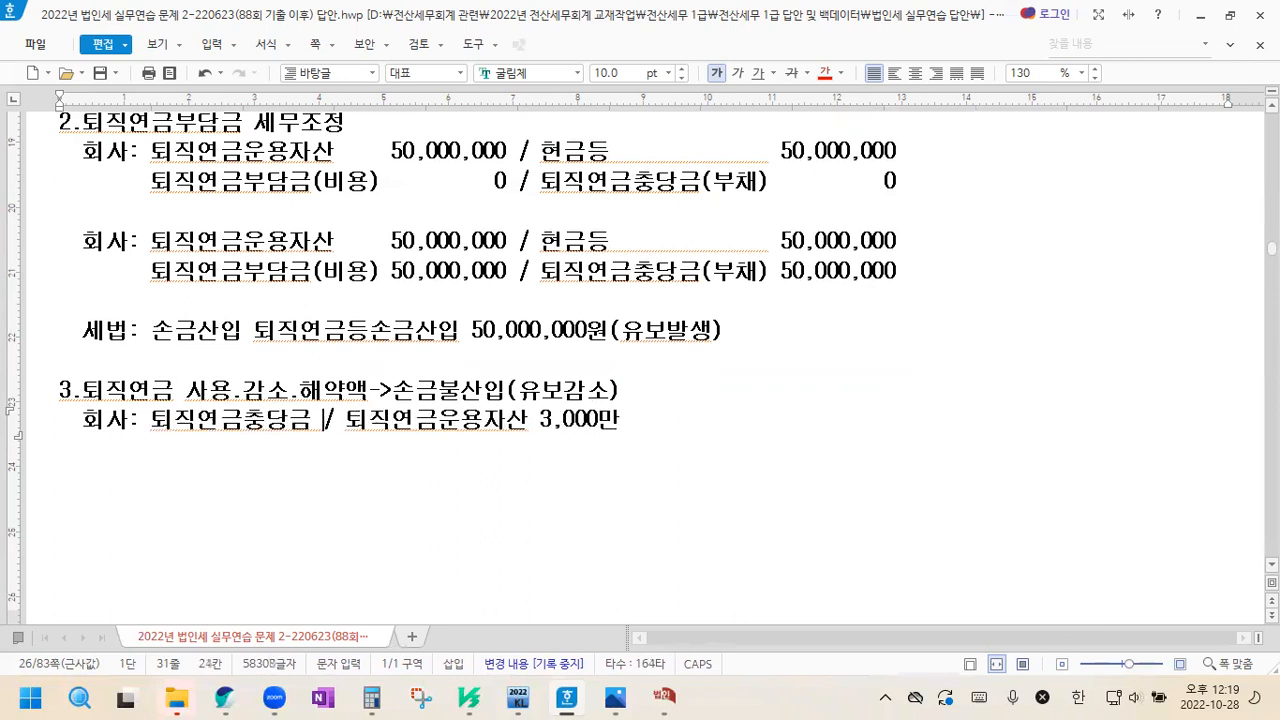
type("0")
Add a second line to section 3's 회사 entry reading "퇴직급여충당부채 0 /"
key("End")
key("Return")
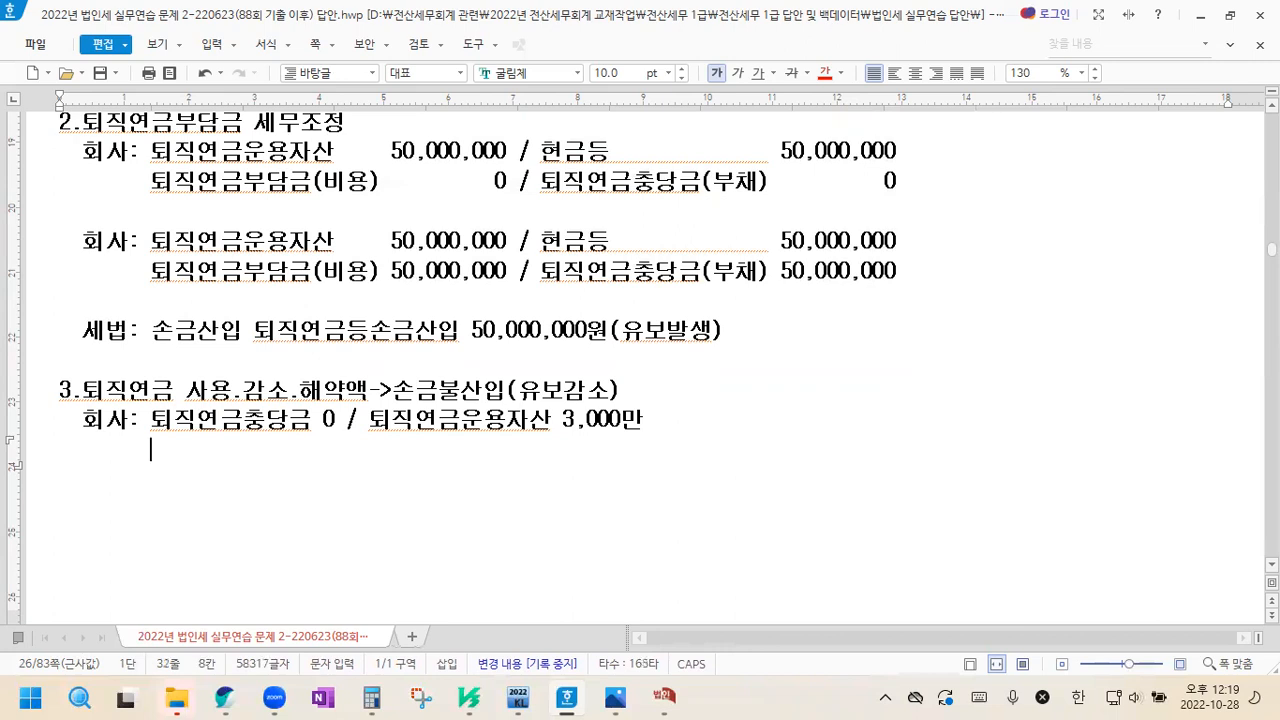
type("퇴직")
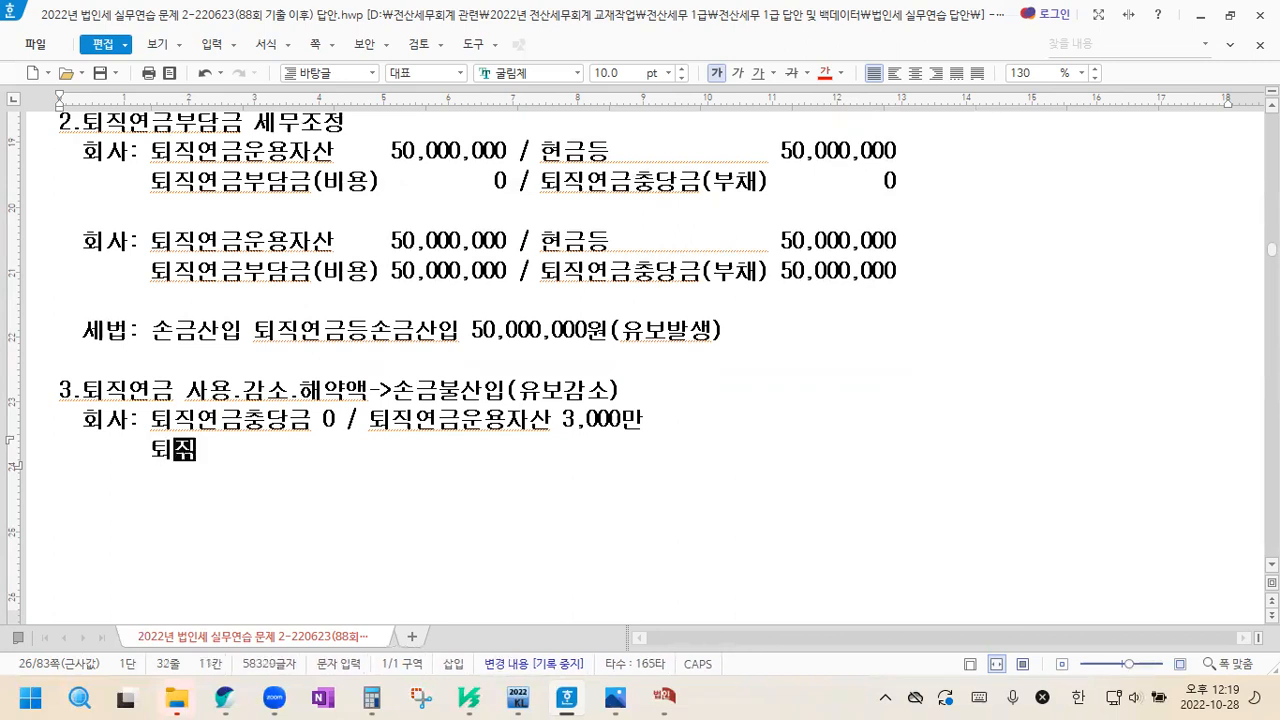
type("급여충당부")
type("채 0 /")
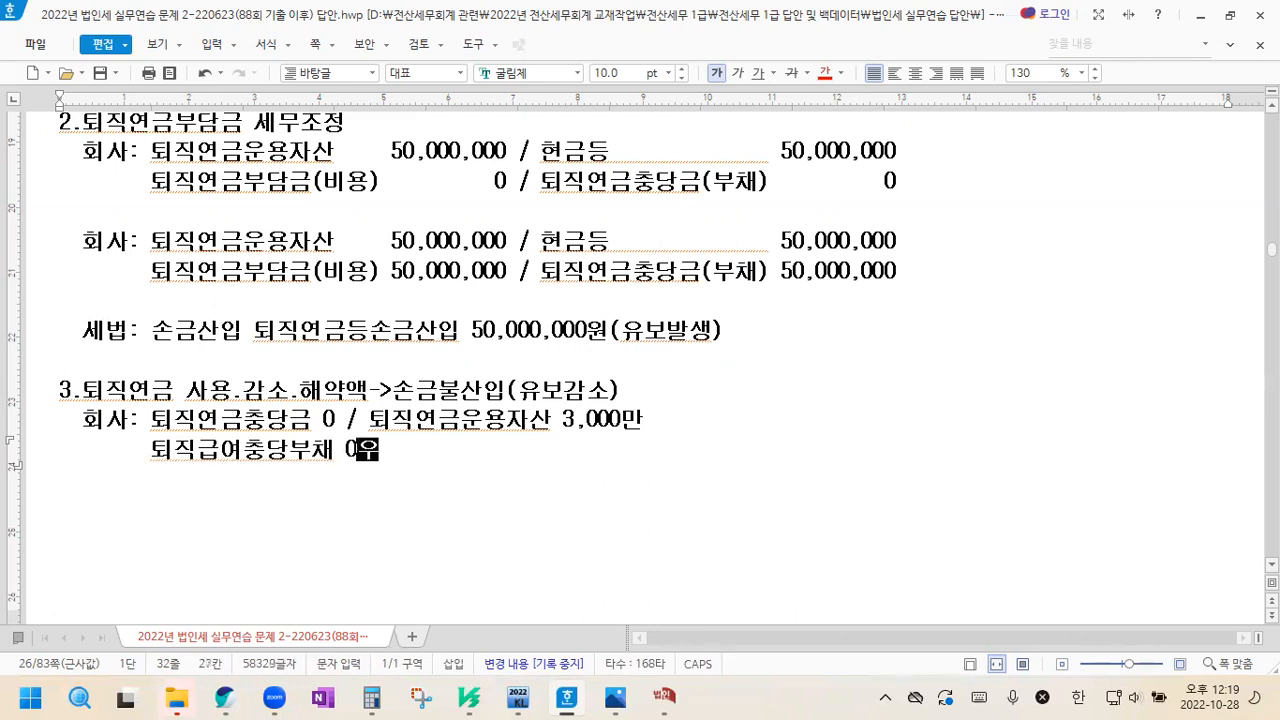
type("]")
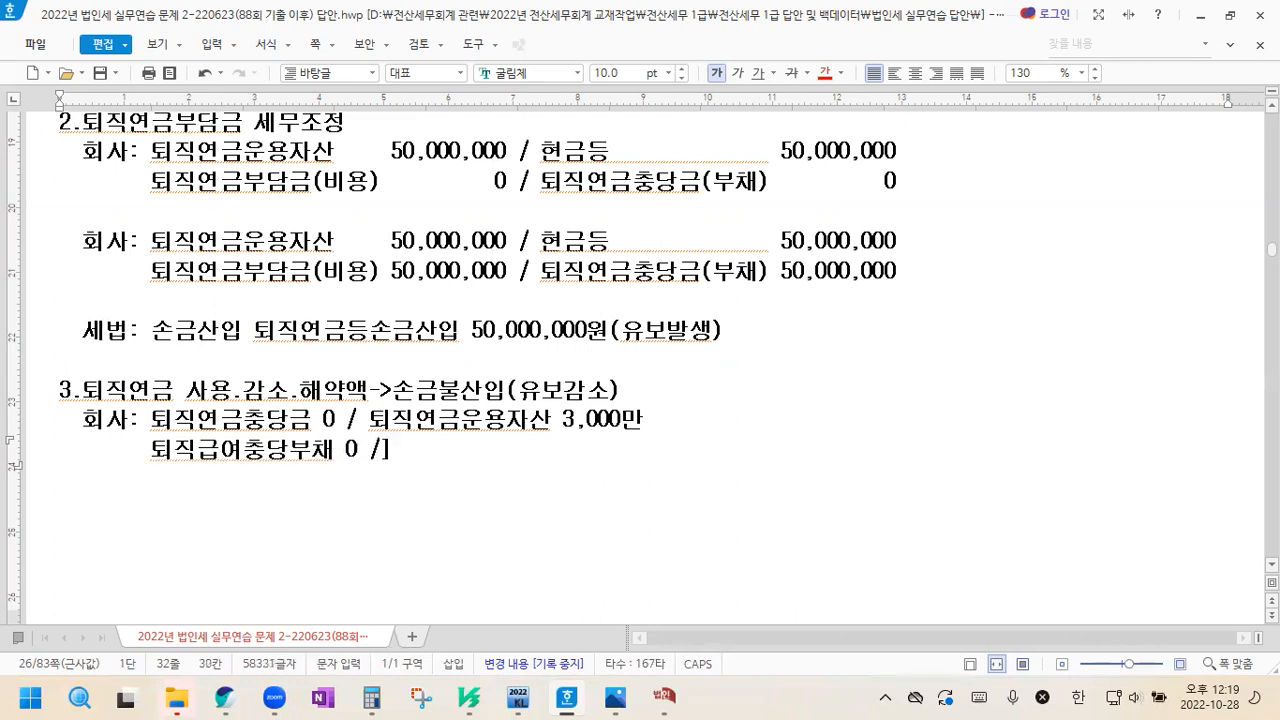
key("BackSpace")
Add a third line to section 3's 회사 entry reading "퇴직급여(비용) 4,000만 /"
key("Return")
type("퇴직급여(비용)")
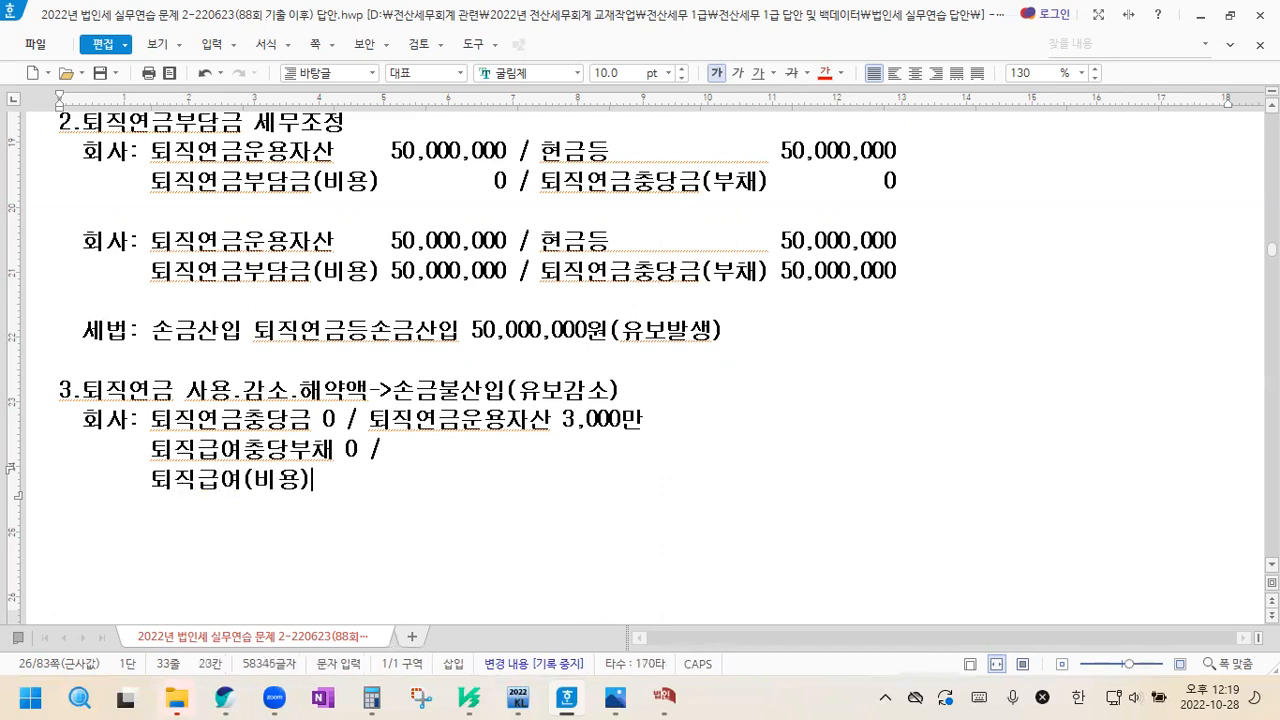
type("  4,000ㅁ")
type("ㅏㄴ /")
Align the zero debit amounts of 퇴직연금충당금 and 퇴직급여충당부채 with the 4,000만 amount using spaces
scroll(894, 372, "down", 1)
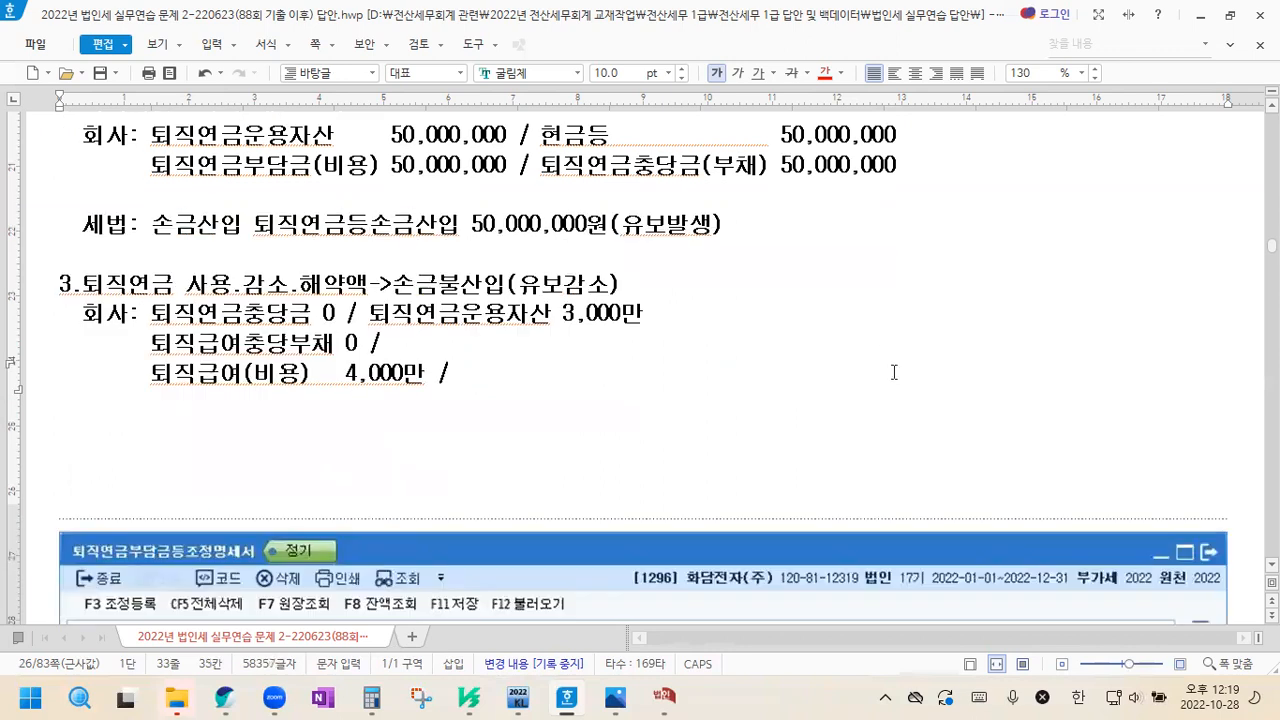
left_click(345, 343)
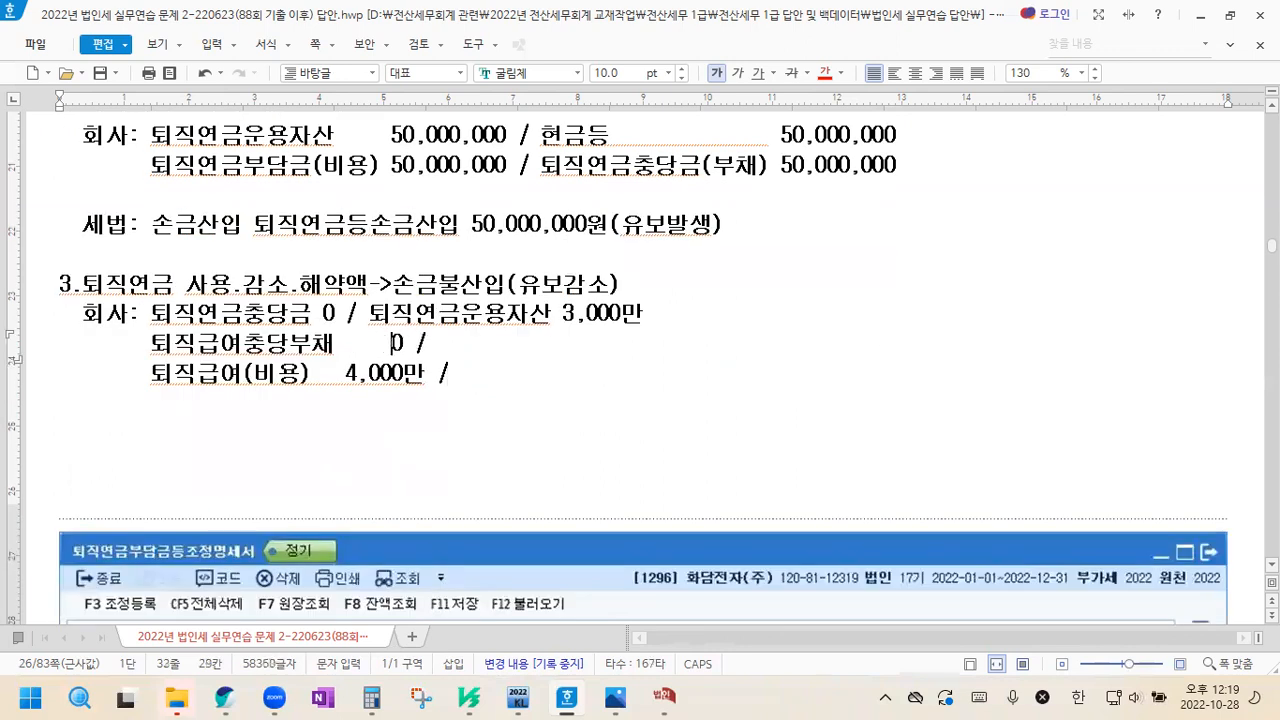
left_click(324, 318)
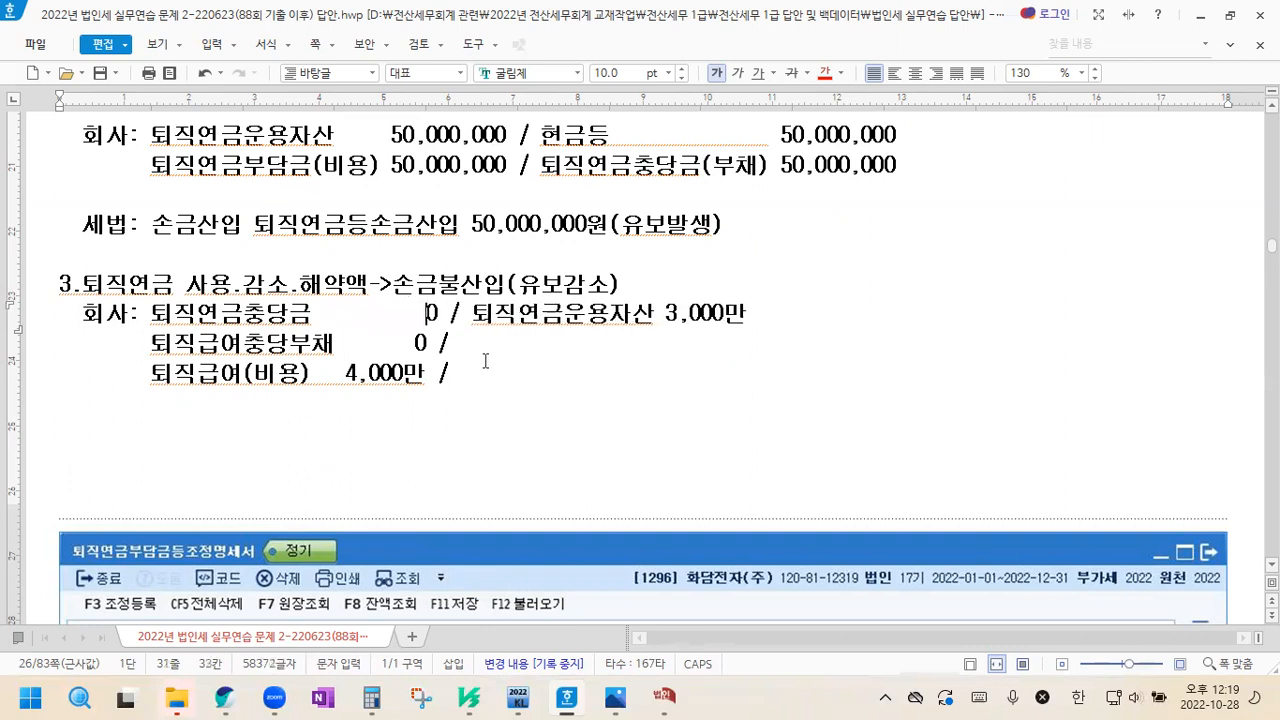
key("BackSpace")
Add the credit 보통예금 1,000만 to the 퇴직급여충당부채 line, aligned with the credit amount above
left_click(490, 350)
type("보통예금 ")
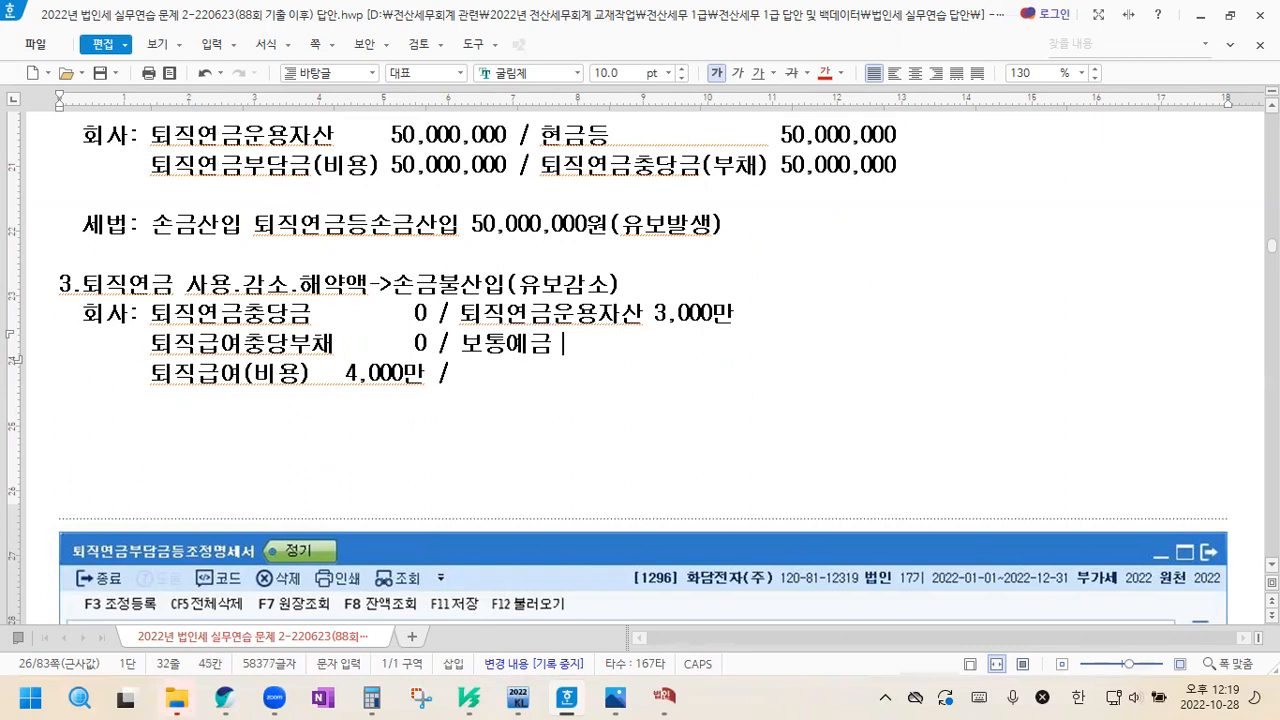
type("       1,000만")
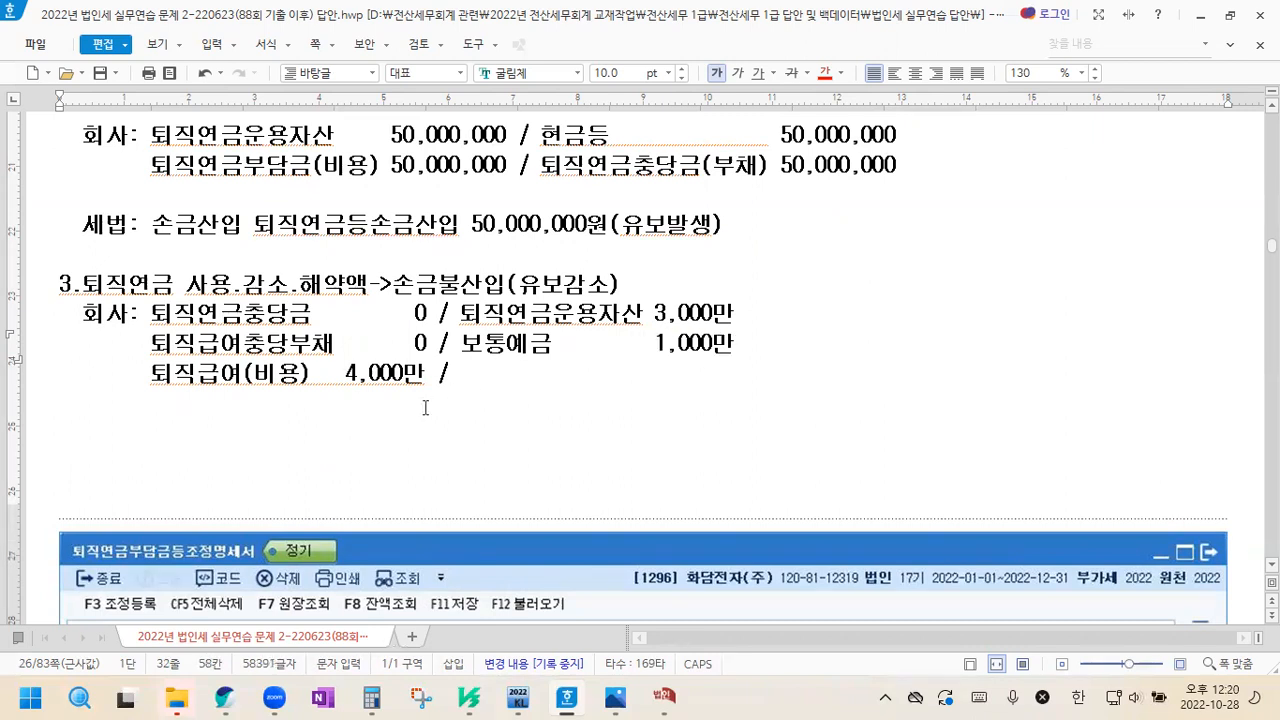
Below section 3's 회사 entry, after a blank line, add the label "세법:" followed by a copy of the entry's three lines
left_click(468, 383)
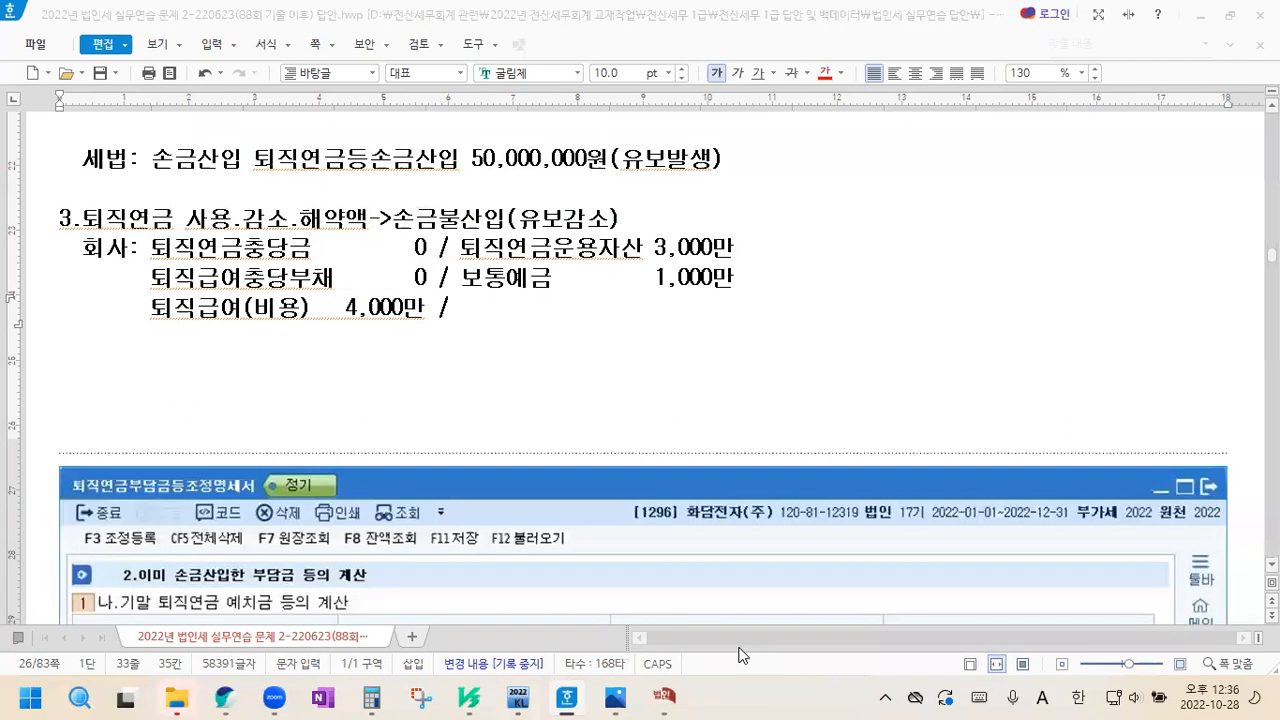
left_click(487, 319)
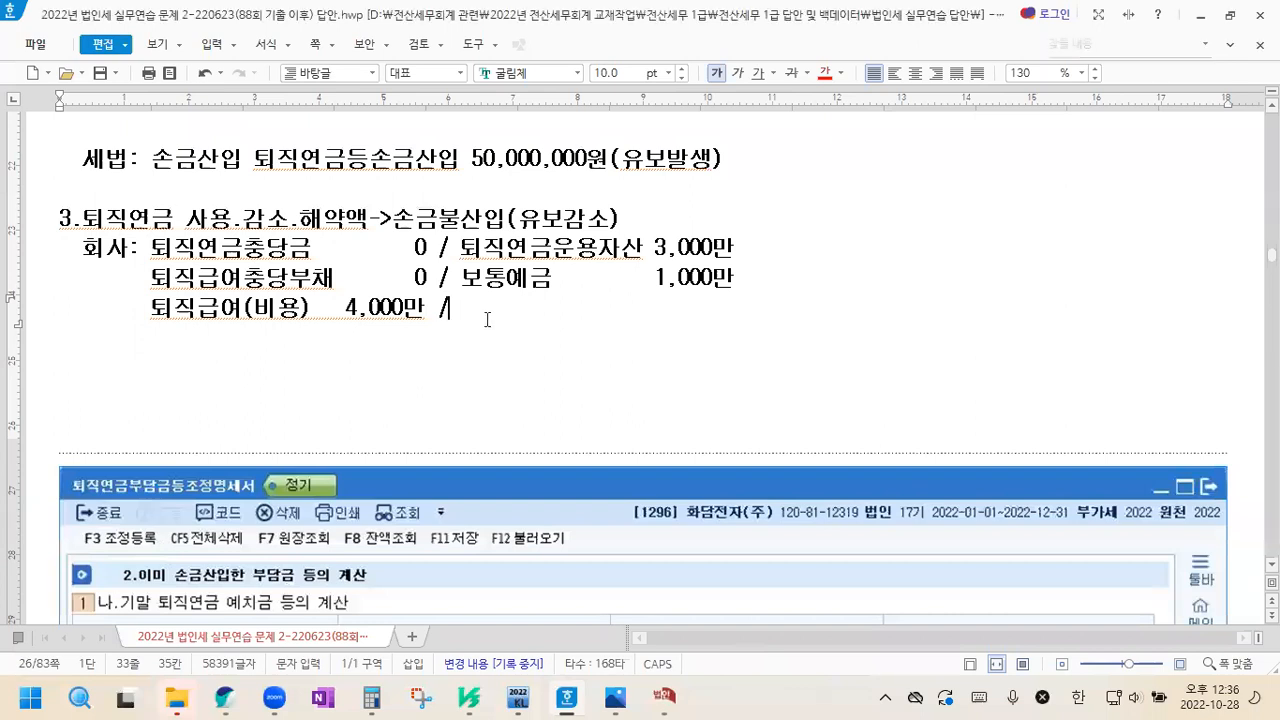
key("Return")
key("Return")
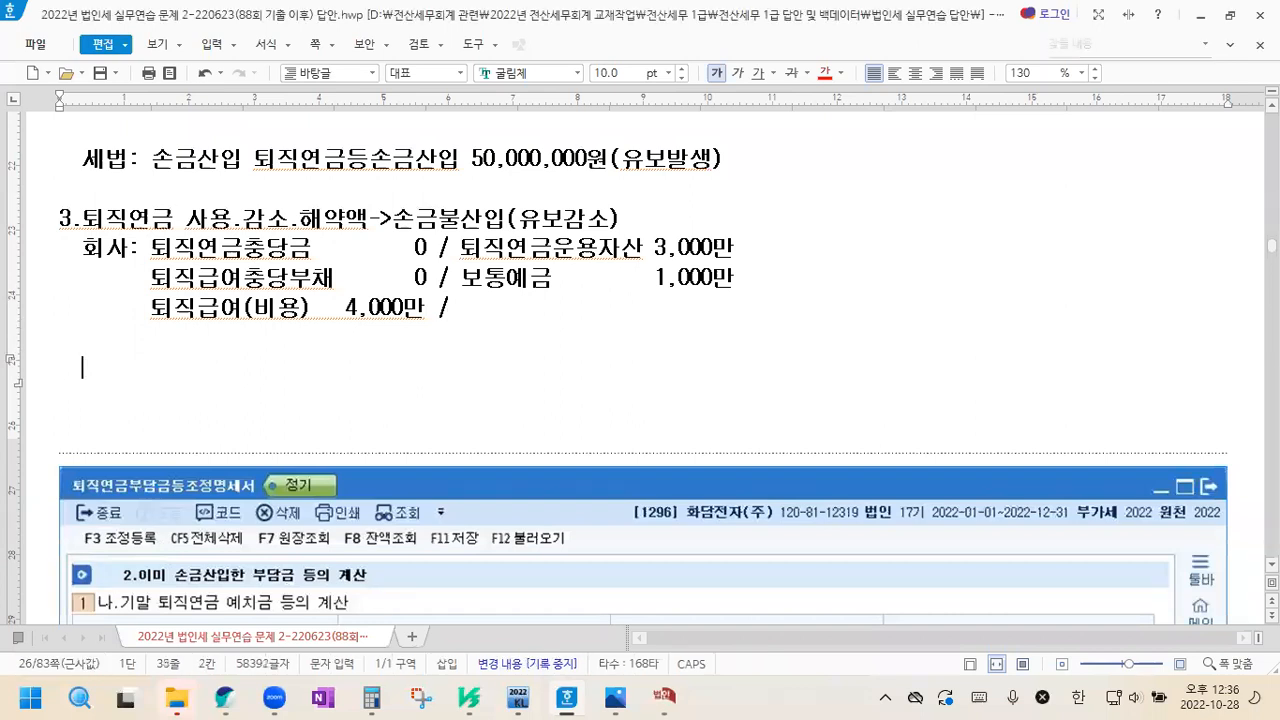
type("세법:")
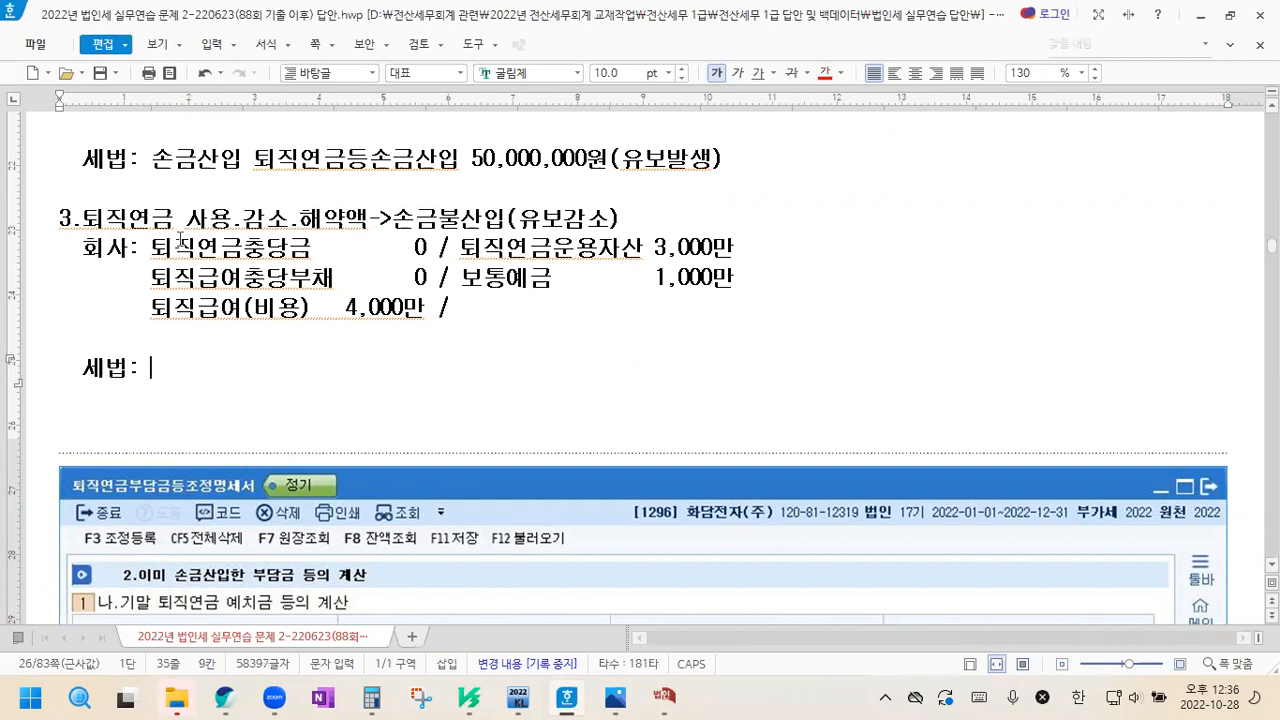
left_click_drag(150, 247, 491, 309)
key("ctrl+c")
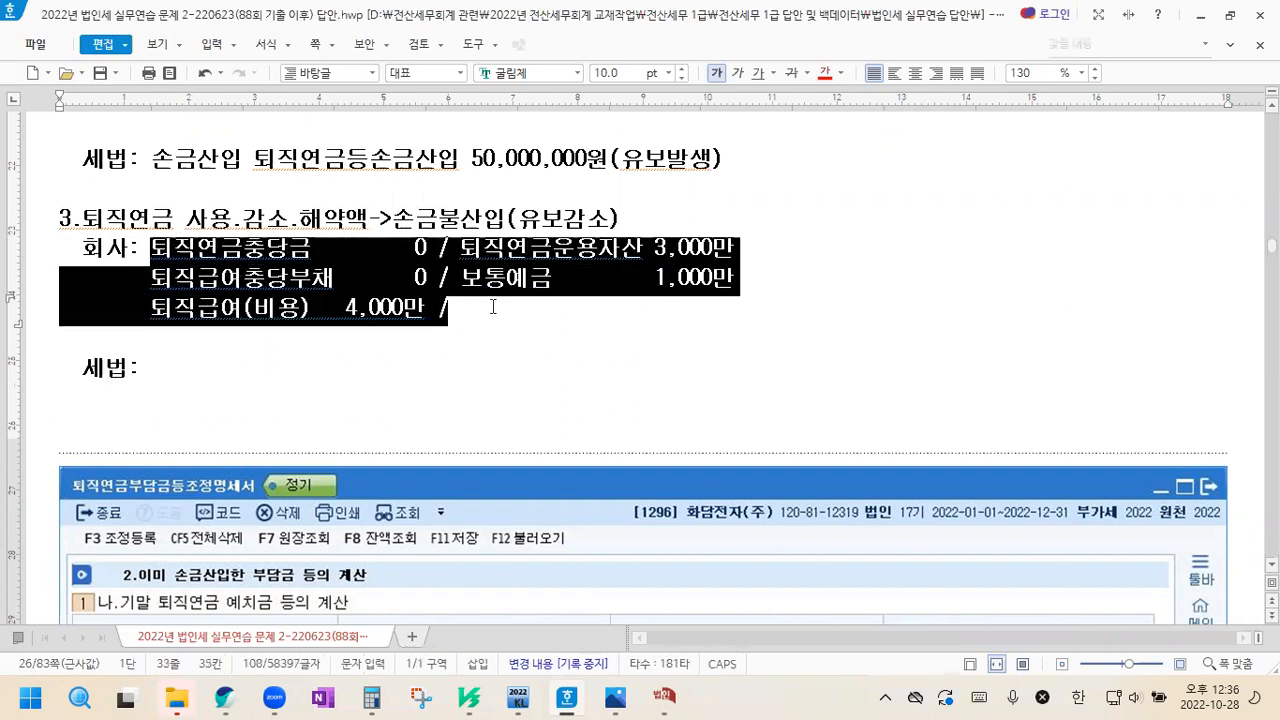
left_click(153, 370)
key("ctrl+v")
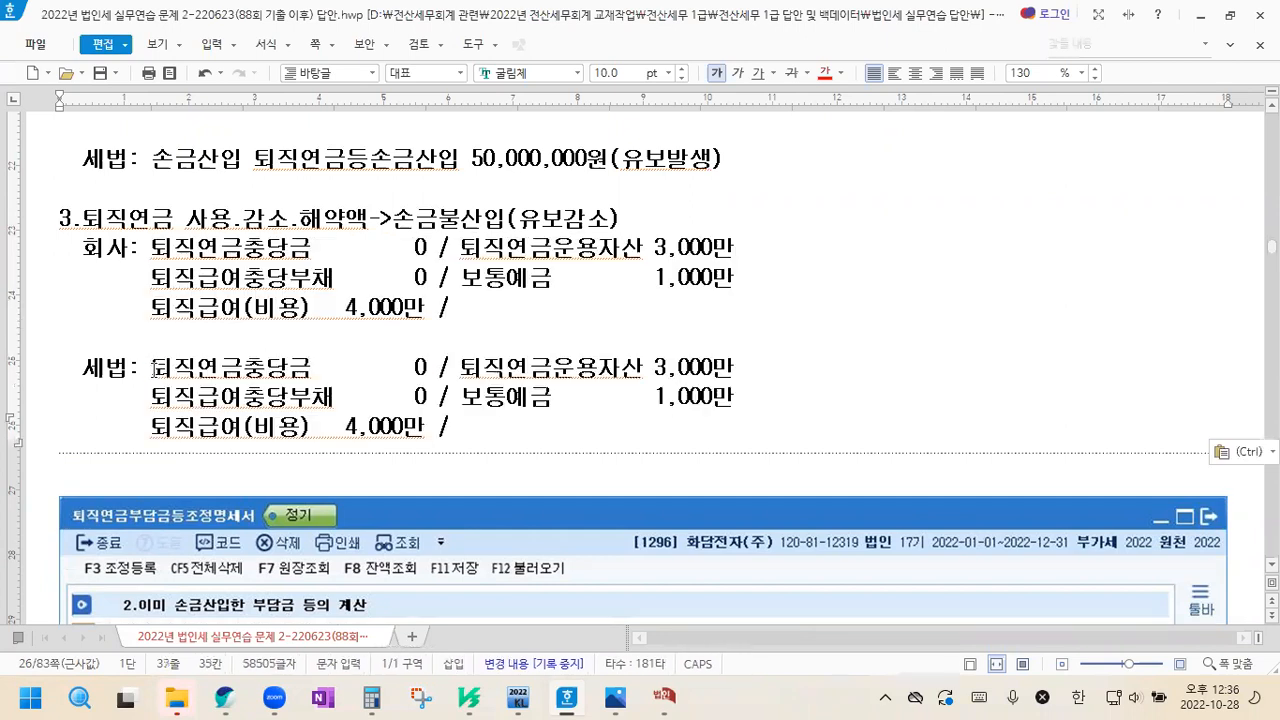
In section 3's 세법 entry, change the 퇴직연금충당금 debit amount to 3,000만, keeping the columns aligned
left_click_drag(343, 368, 421, 370)
left_click(404, 370)
type("3,000")
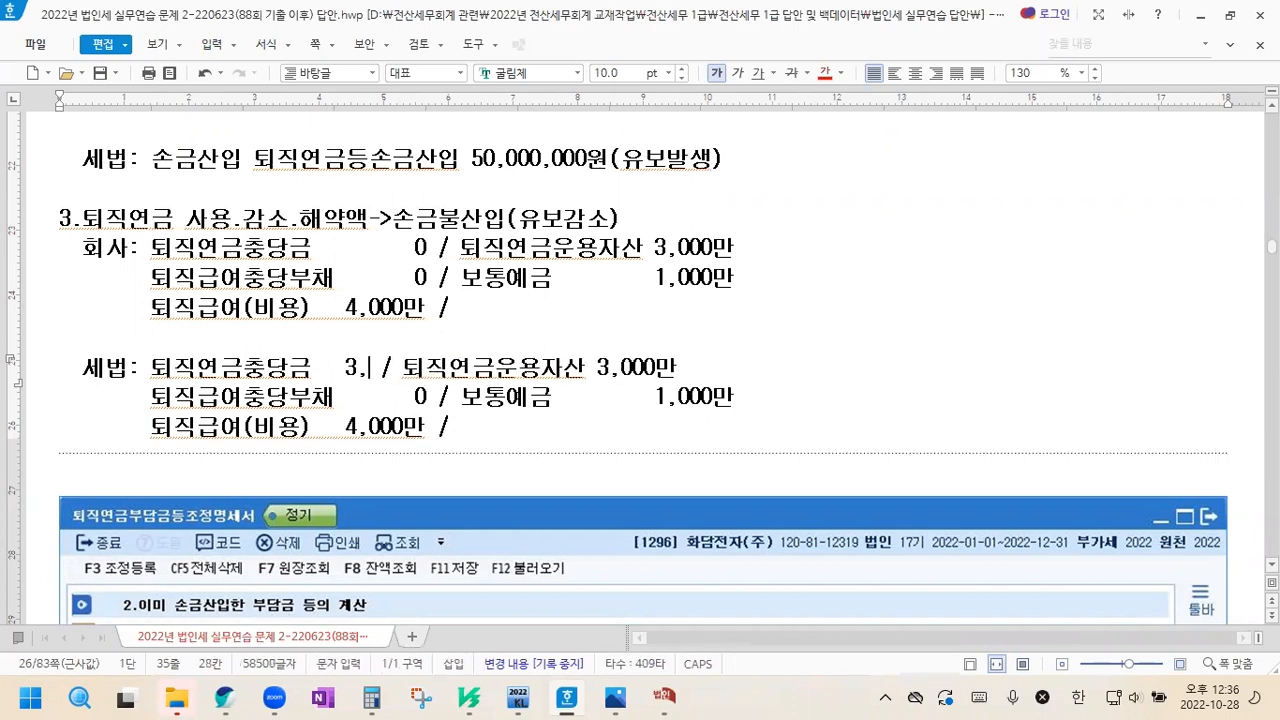
type("만")
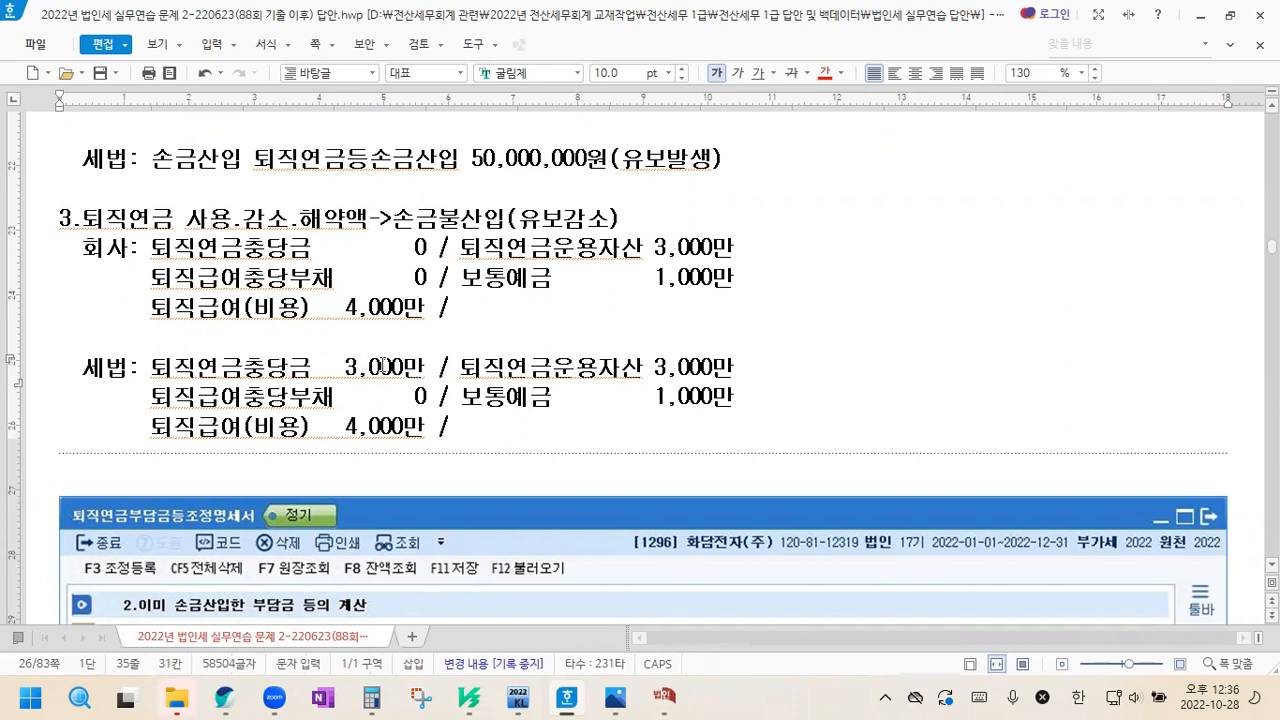
In section 3's 세법 entry, change the 퇴직급여(비용) debit amount to 1,000만 and add the label "조정:" on a new line below
left_click(355, 431)
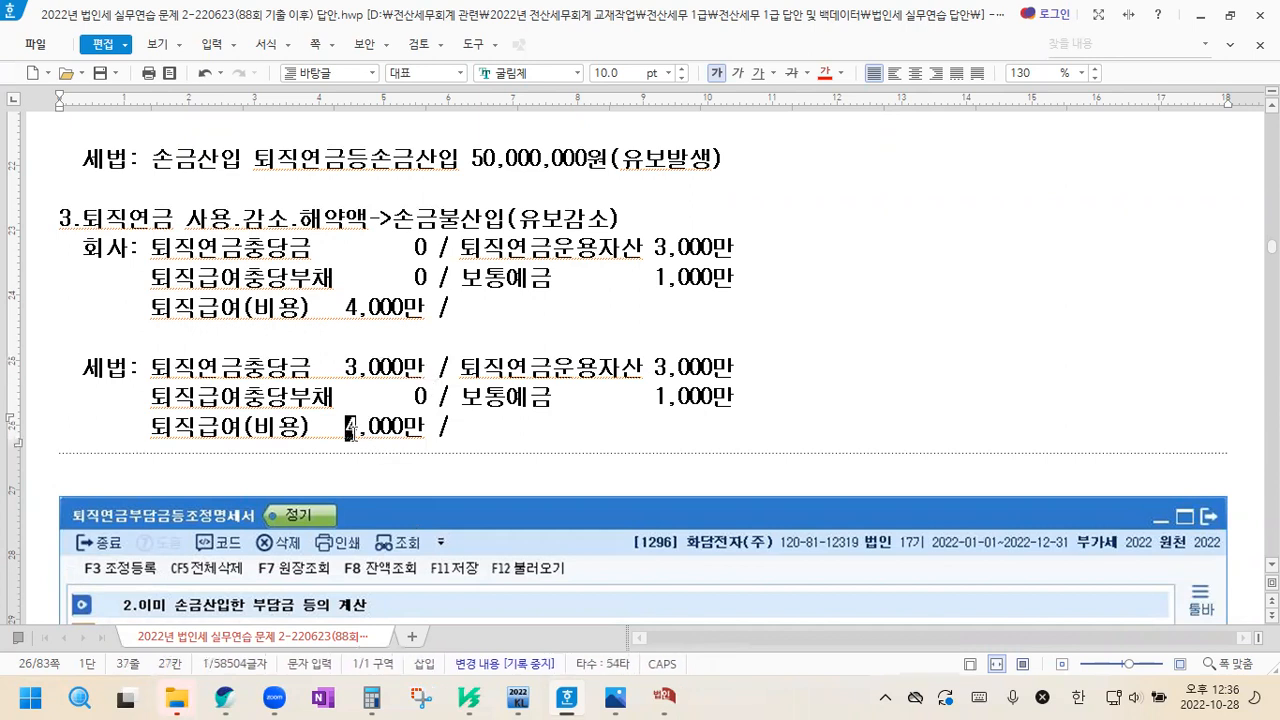
type("1")
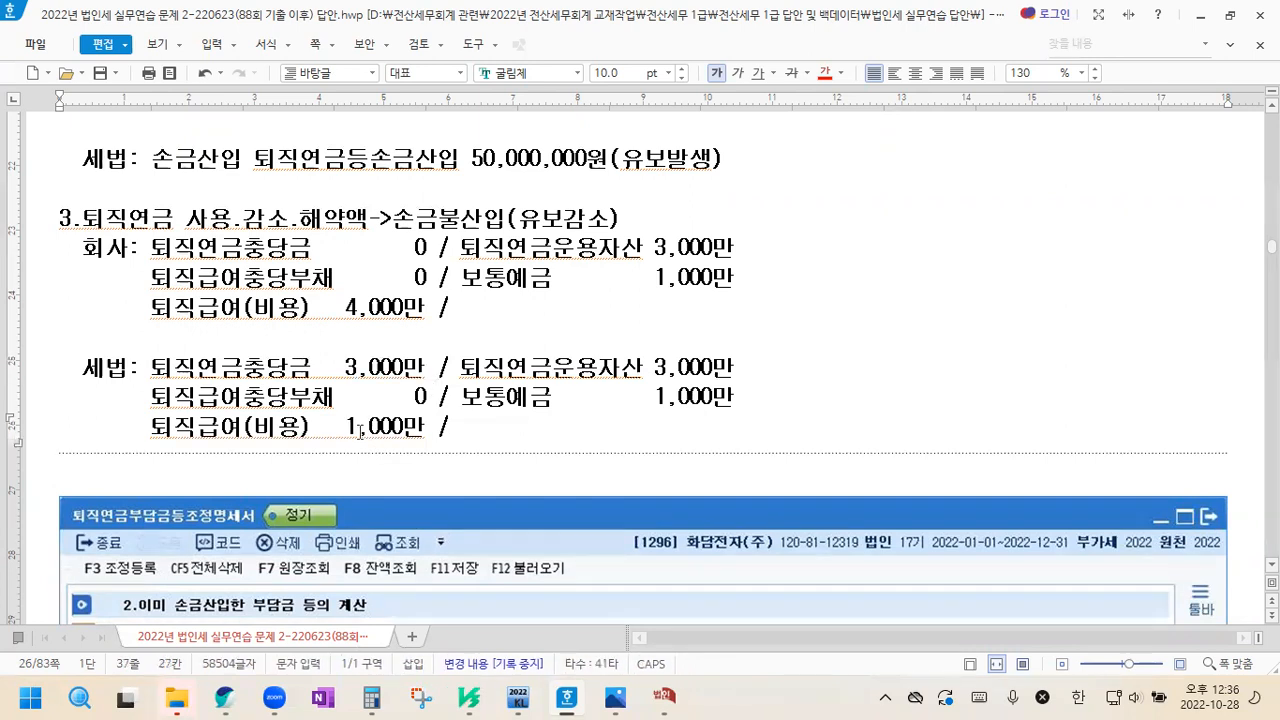
scroll(360, 432, "down", 1)
key("Return")
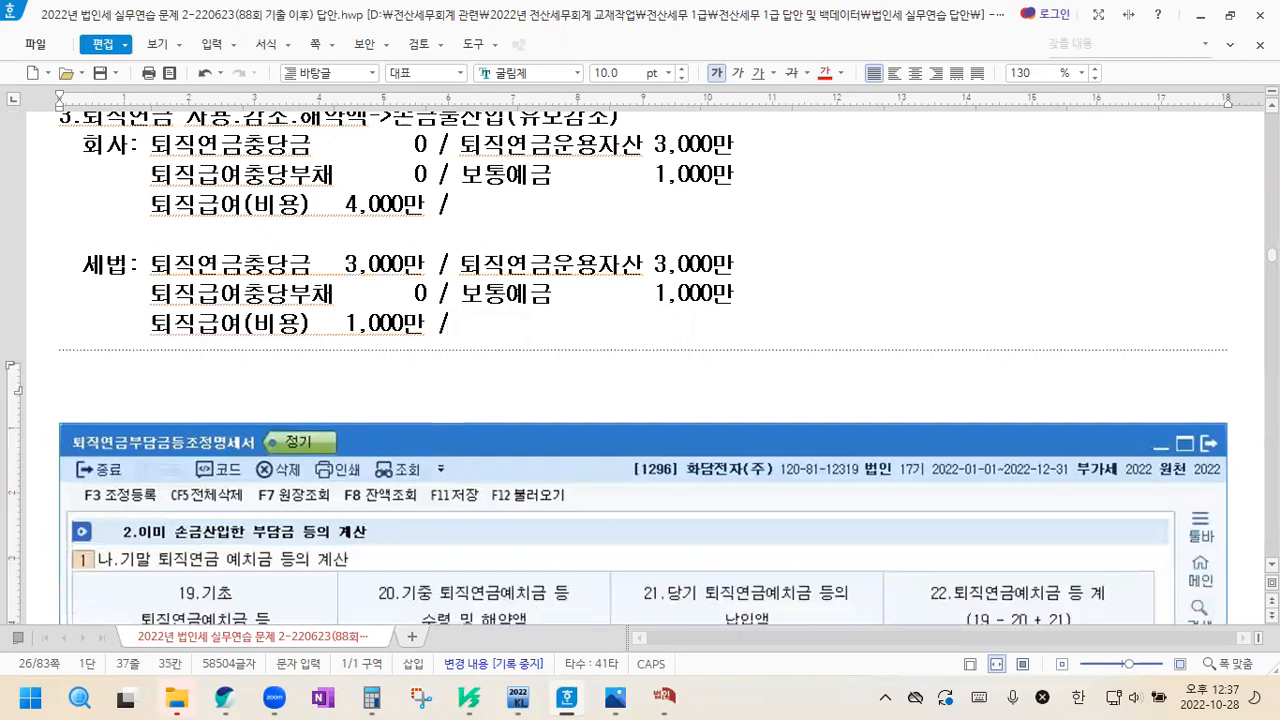
type("조정:")
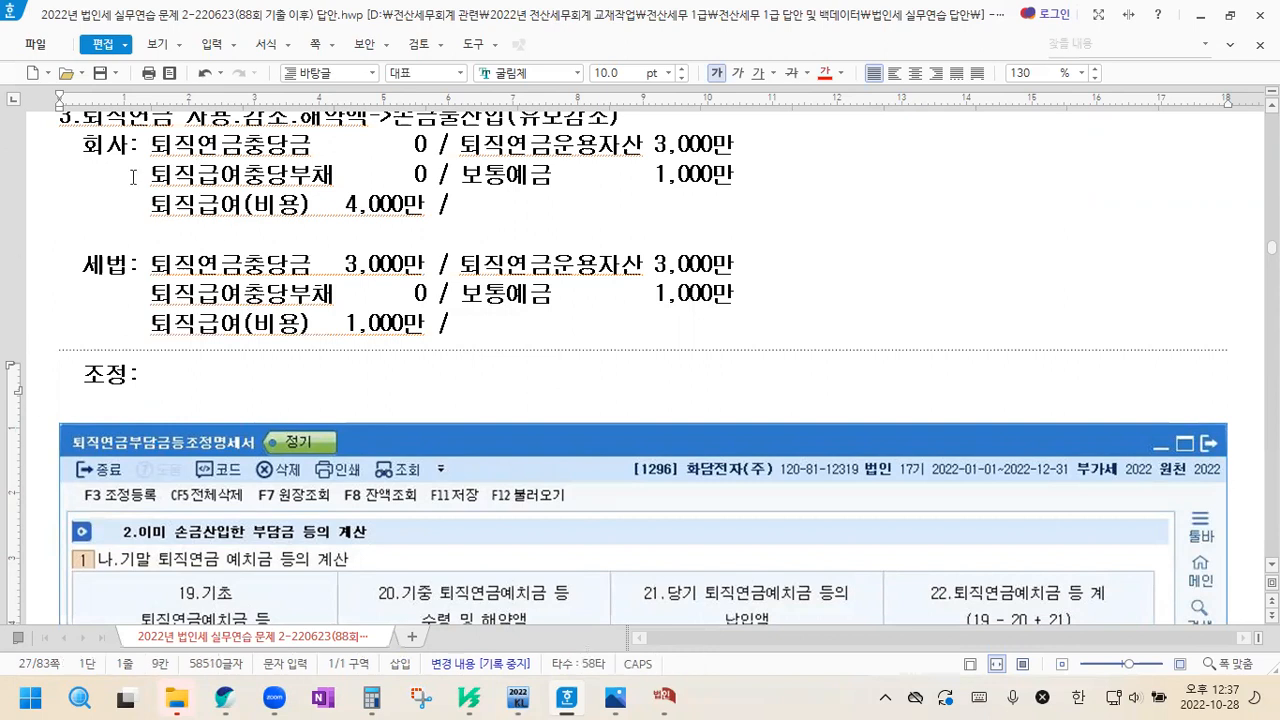
Compare the 회사 and 세법 debit lines, then complete the 조정 line with "손금불산입 퇴직연금등지급 1,000만(유보감소)"
left_click_drag(84, 147, 152, 148)
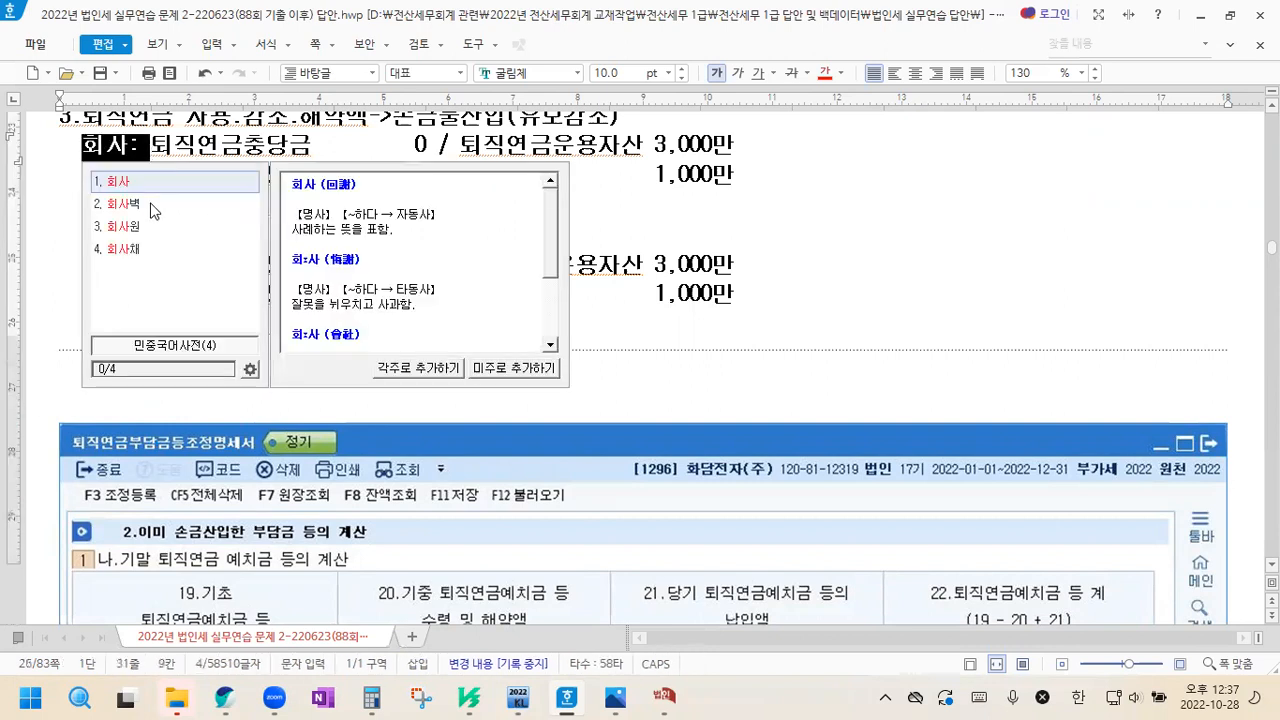
left_click(753, 306)
left_click_drag(150, 204, 405, 212)
left_click_drag(159, 328, 423, 323)
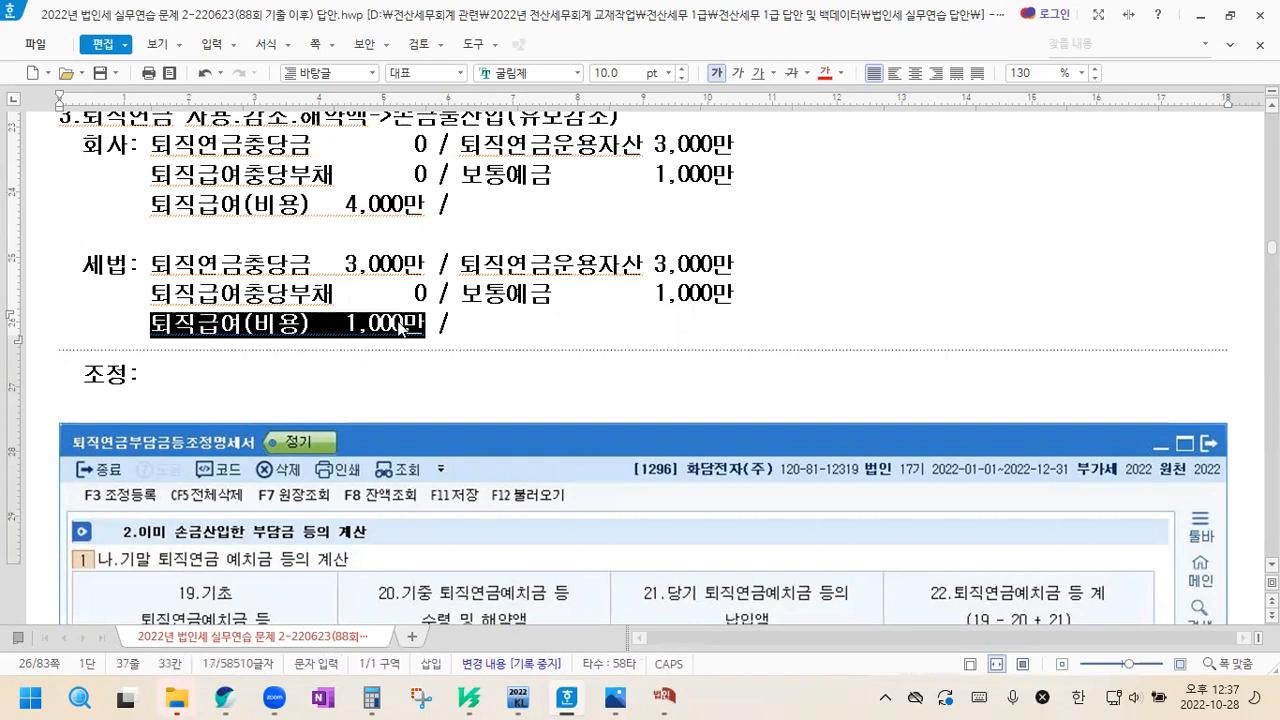
left_click_drag(159, 267, 424, 266)
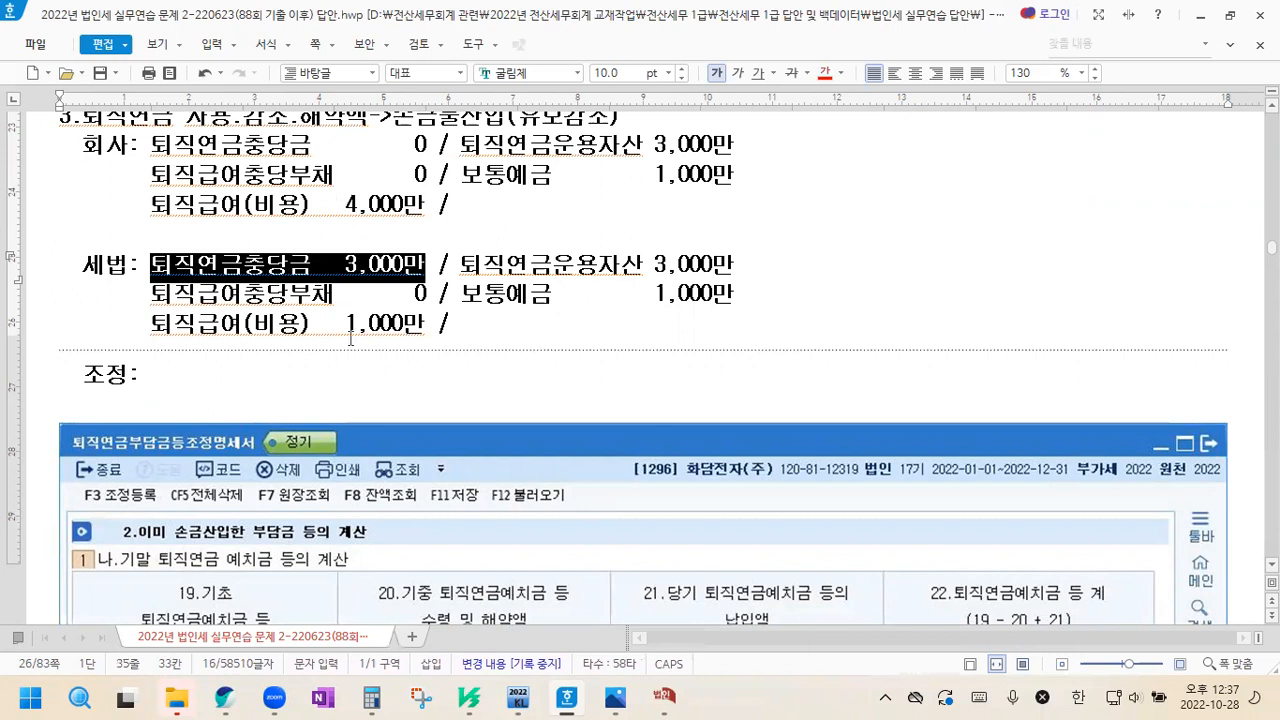
left_click(174, 381)
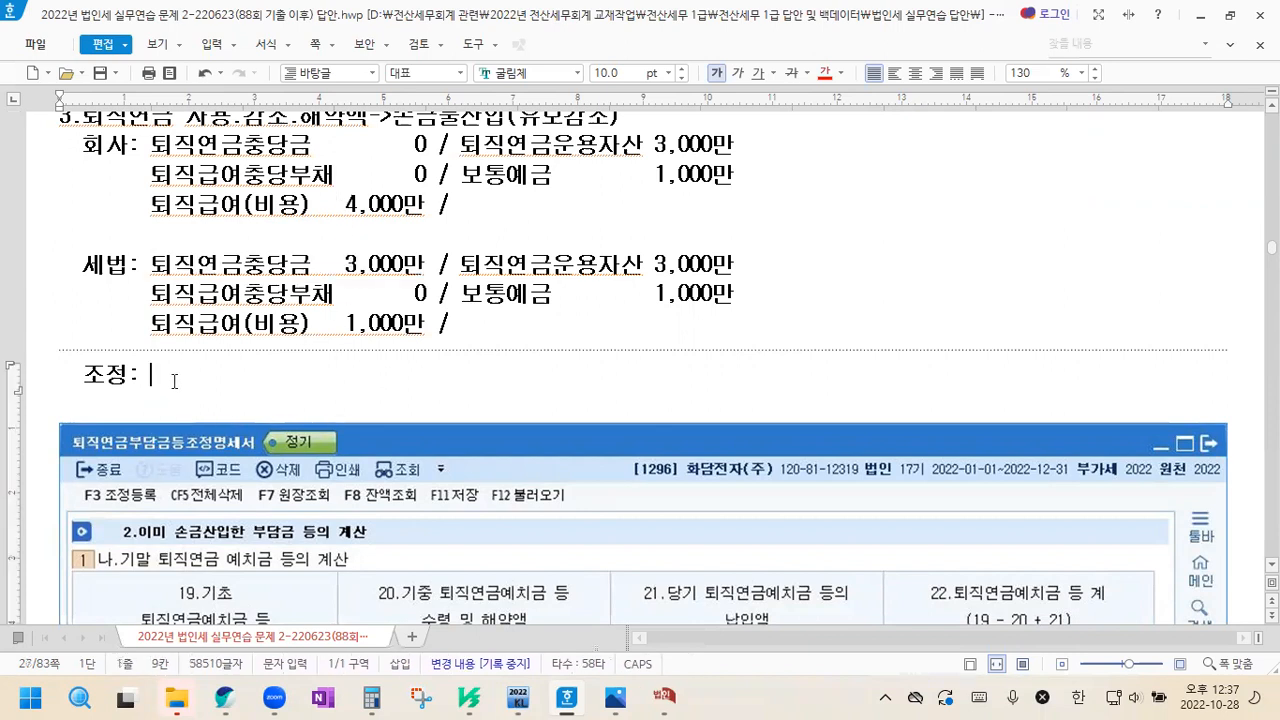
type("손금불산입 퇴직연금등지급 1,000만(")
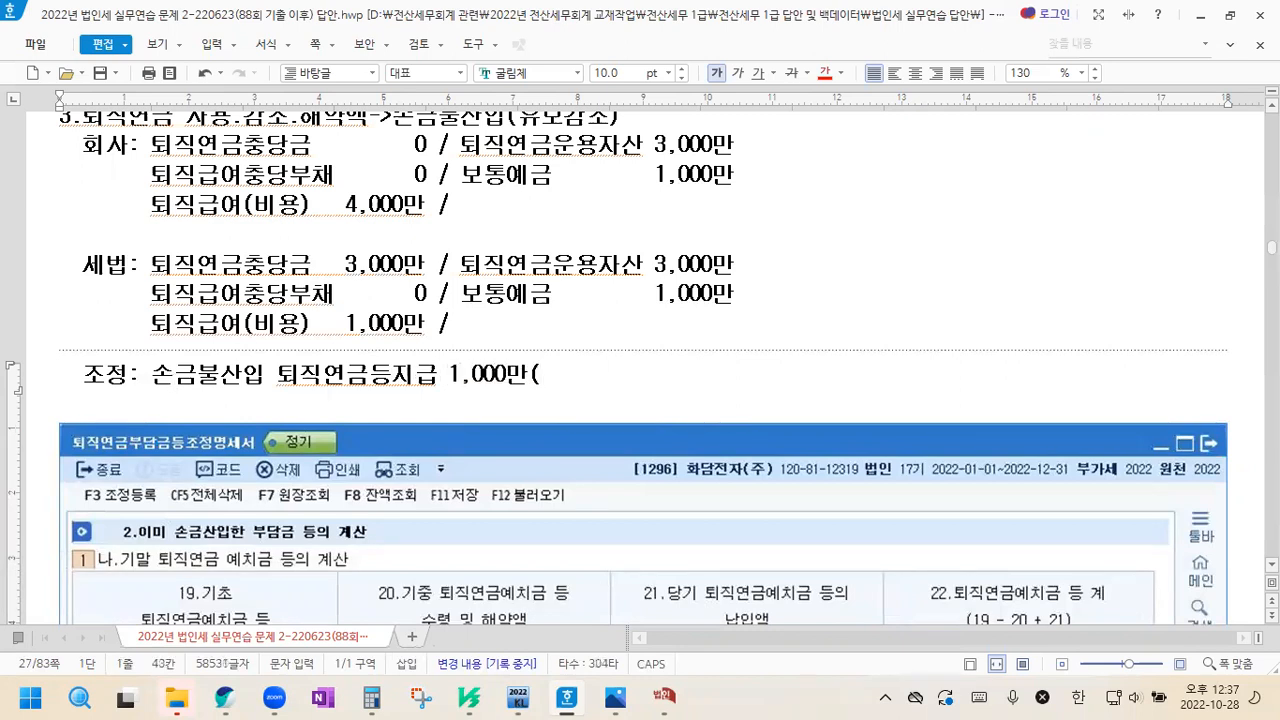
type("유보감ㅅㅗ)")
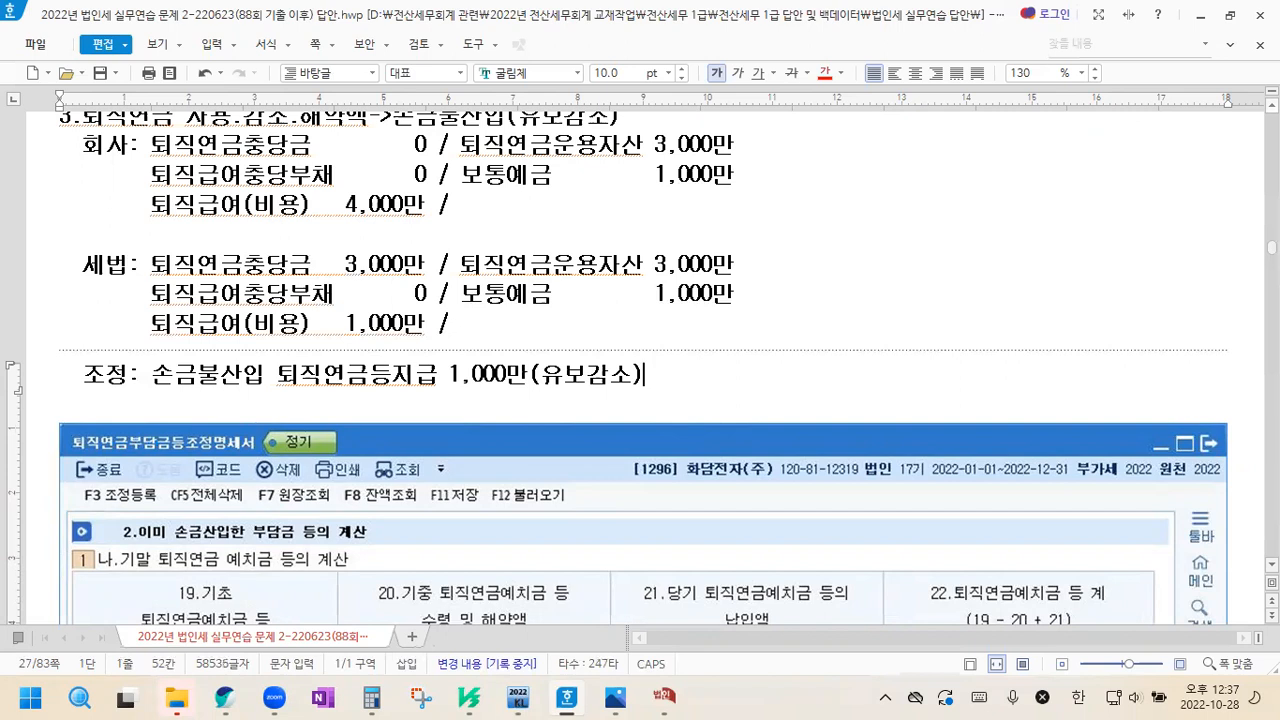
scroll(640, 360, "up", 1)
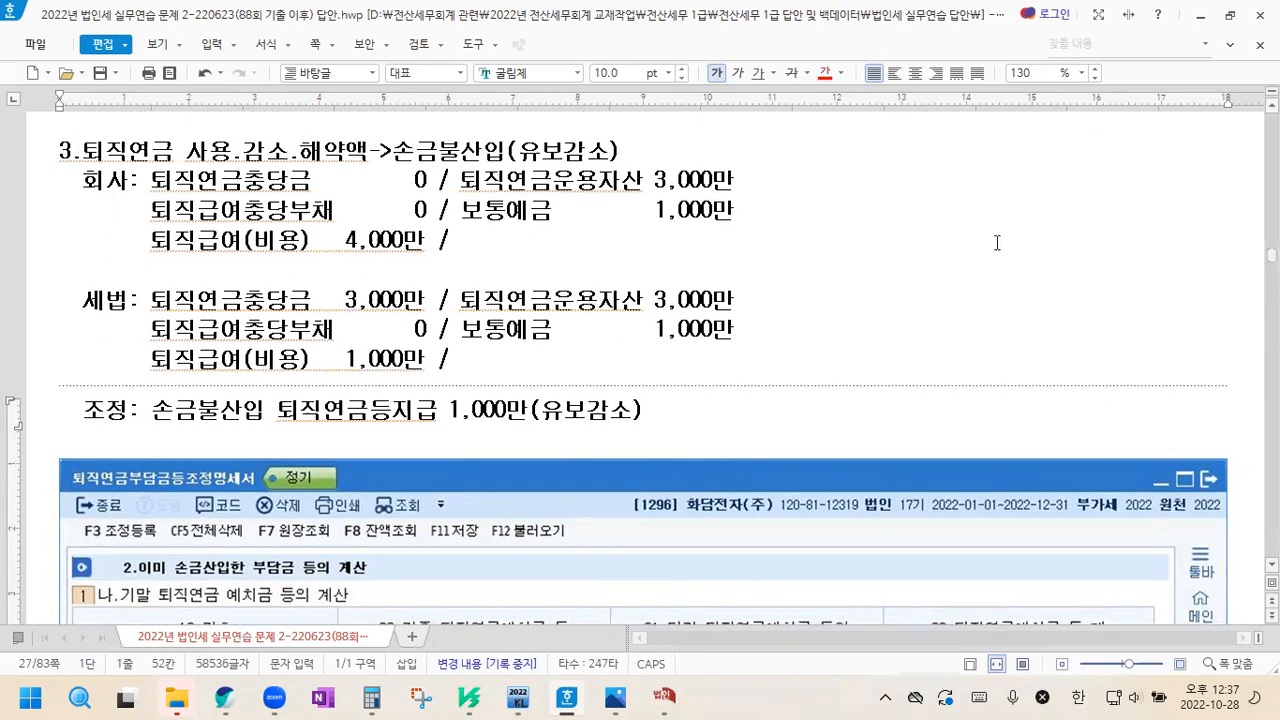